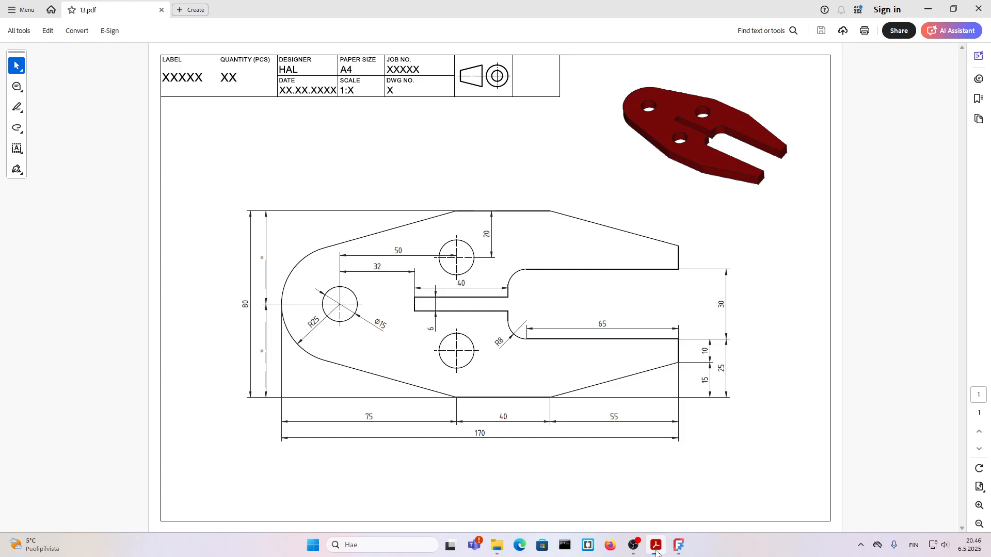
Switch to FreeCAD, create an empty file with a new body, and start a sketch on the XY-plane
left_click(679, 546)
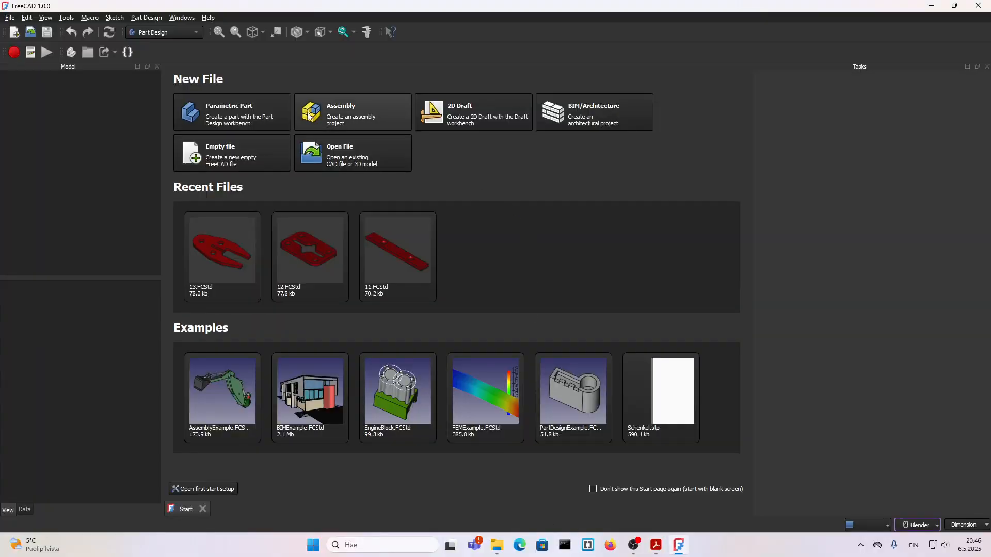
left_click(214, 147)
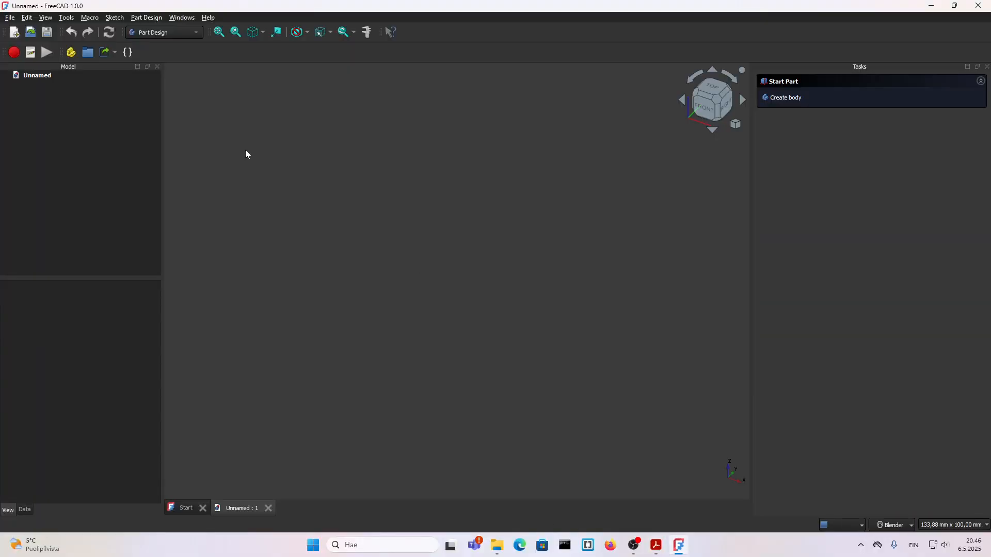
left_click(786, 98)
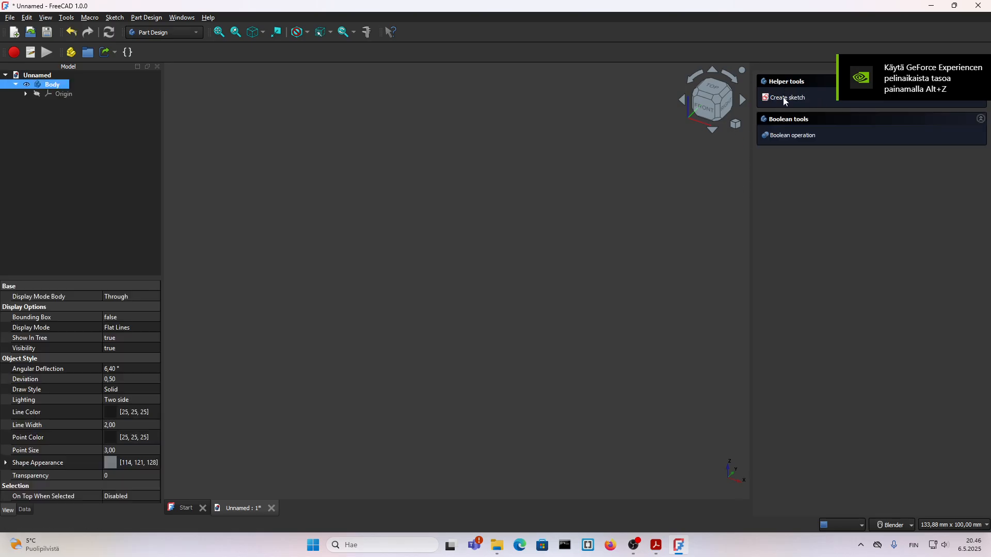
left_click(785, 98)
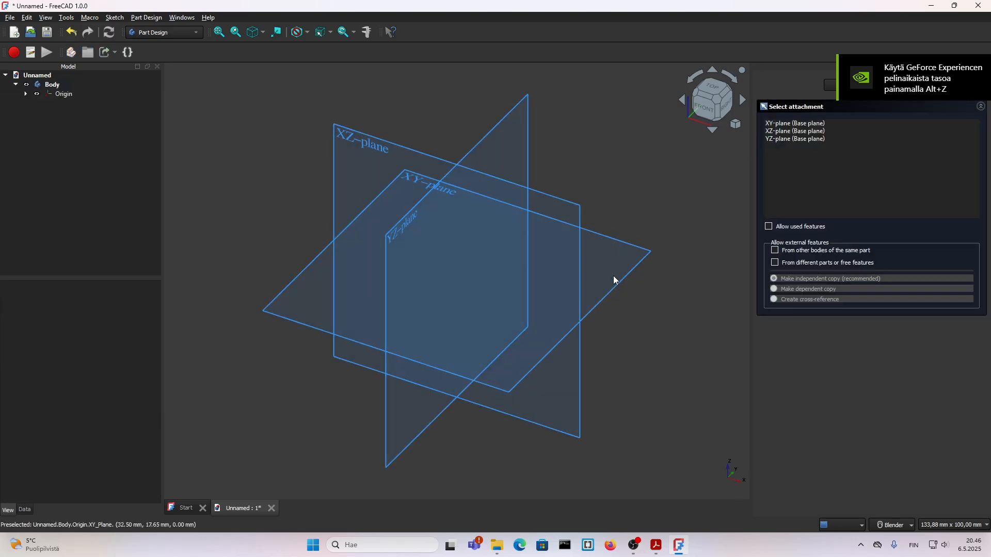
left_click(636, 266)
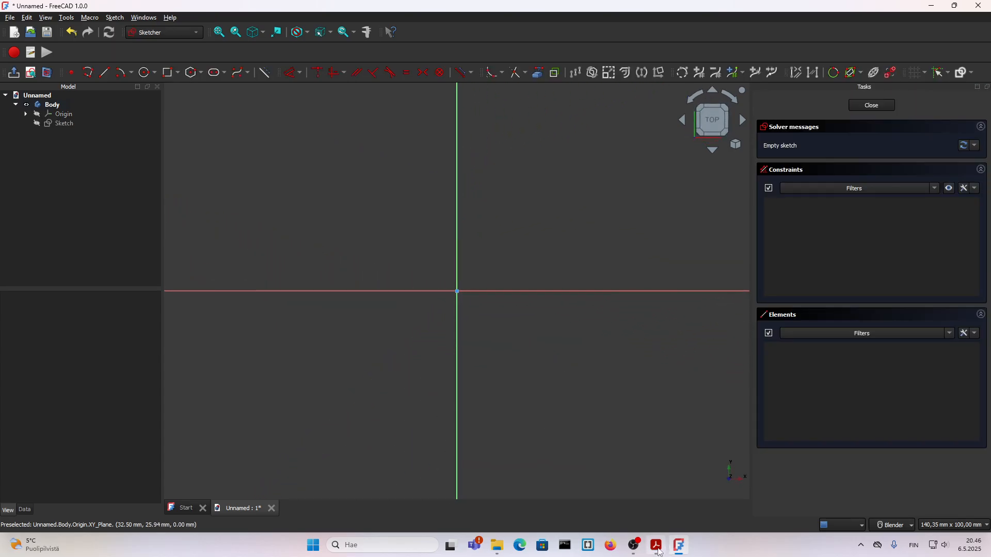
Sketch a 50 mm diameter circle centred on the origin
left_click(658, 505)
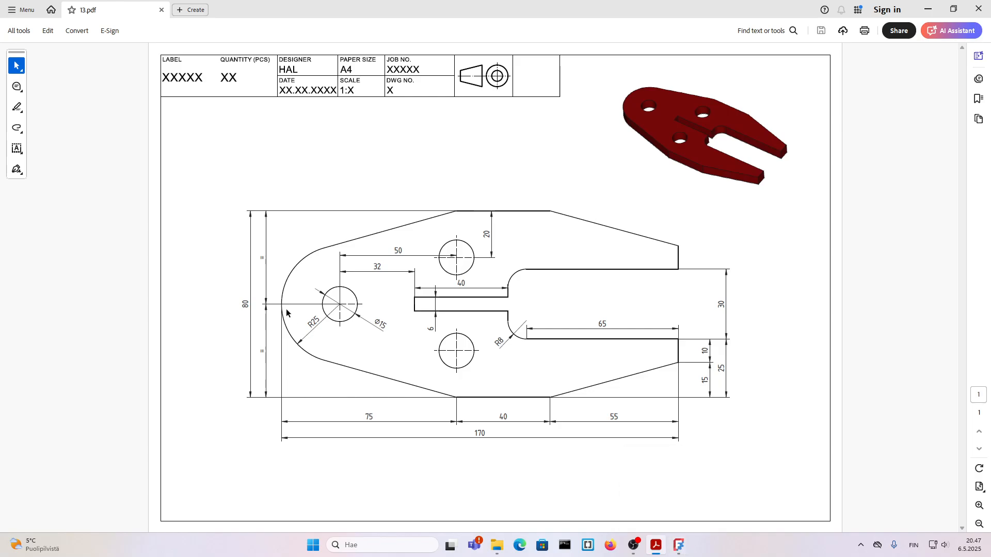
left_click(679, 546)
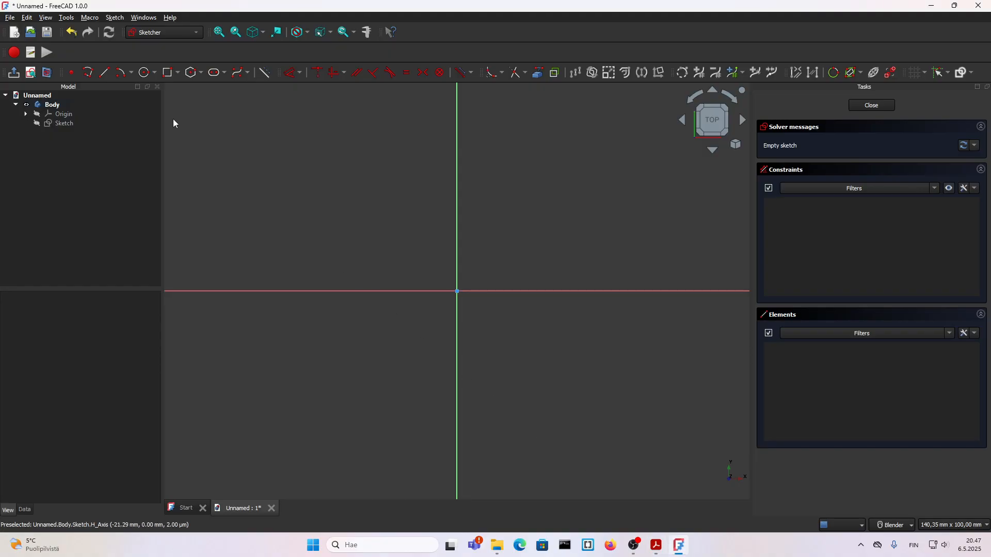
left_click(145, 74)
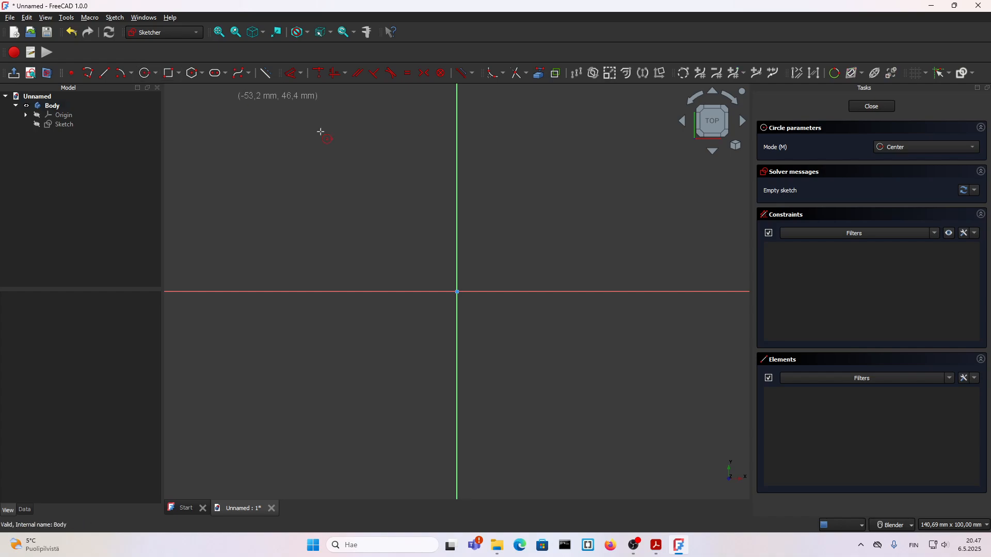
left_click(456, 292)
type("50")
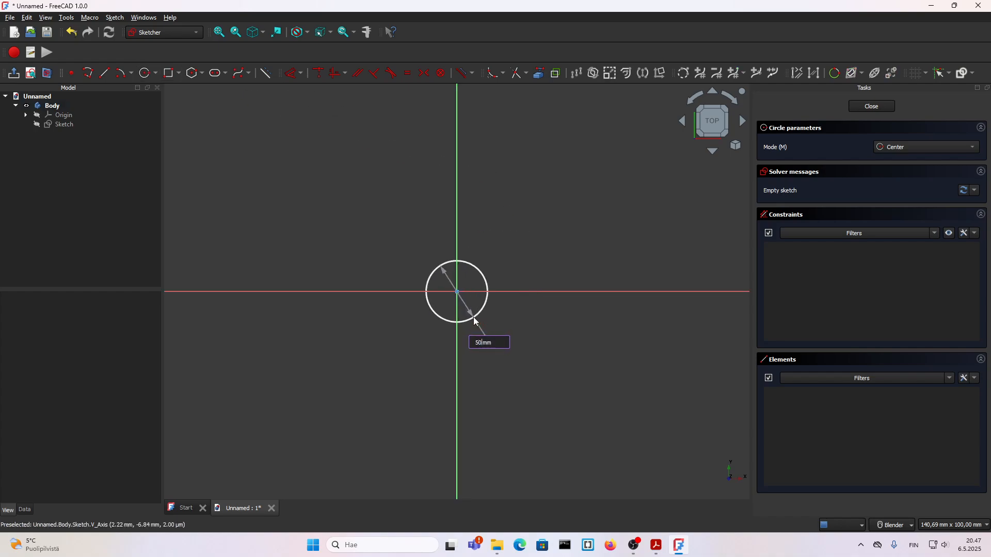
key("Return")
scroll(480, 320, "down", 5)
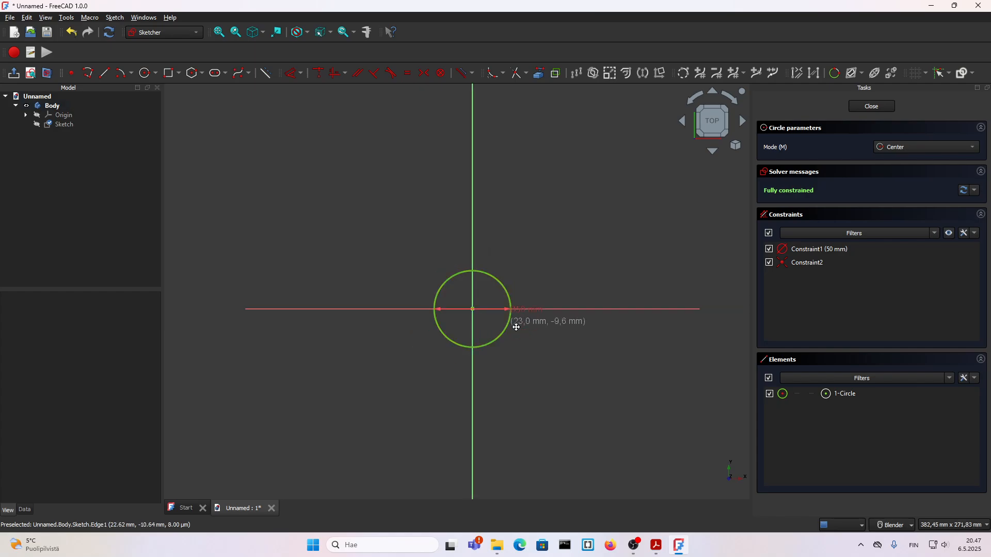
middle_click_drag(516, 330, 440, 327, "shift")
scroll(440, 327, "up", 2)
key("Escape")
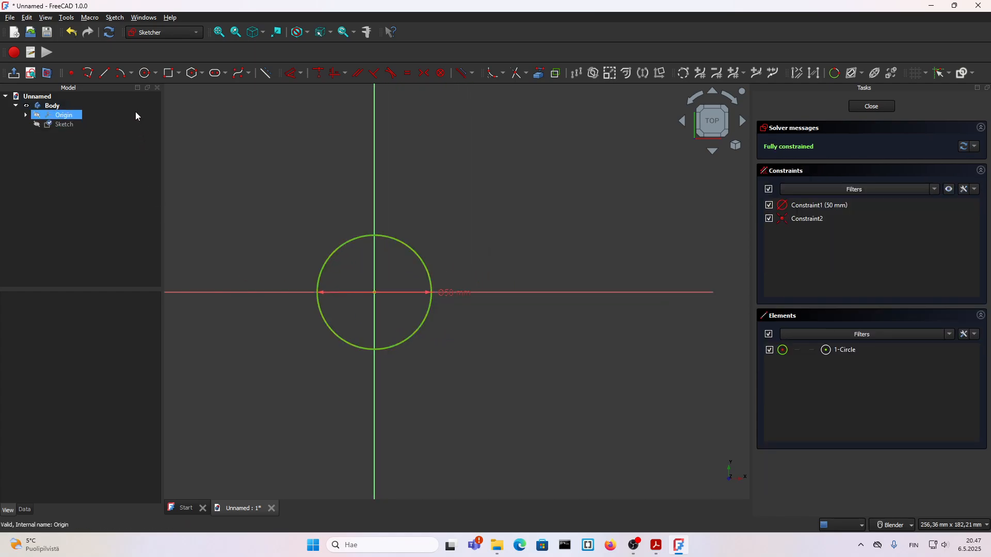
Draw a polyline from the circle's lower edge: sloping down, horizontal, sloping up, short vertical, then horizontal back towards the circle
left_click(88, 77)
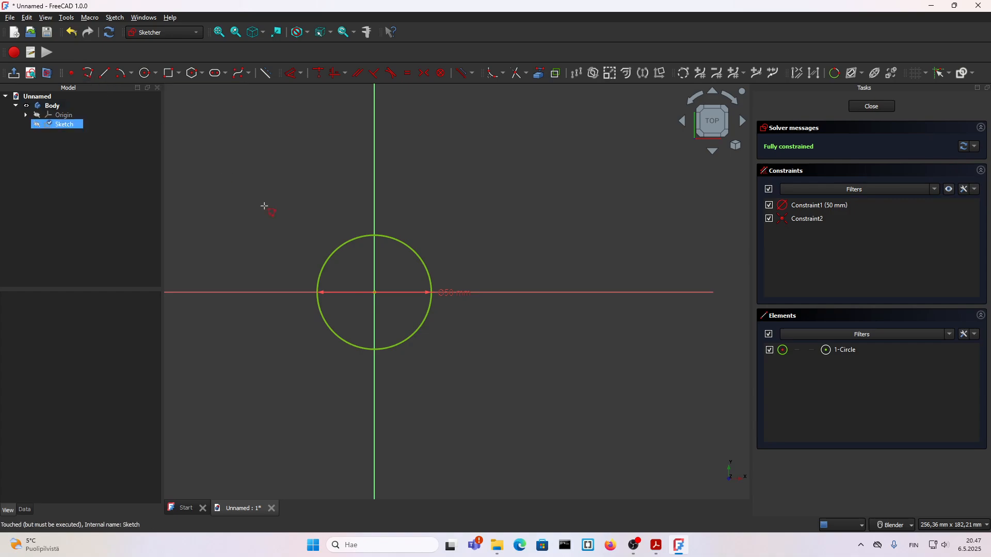
left_click(382, 350)
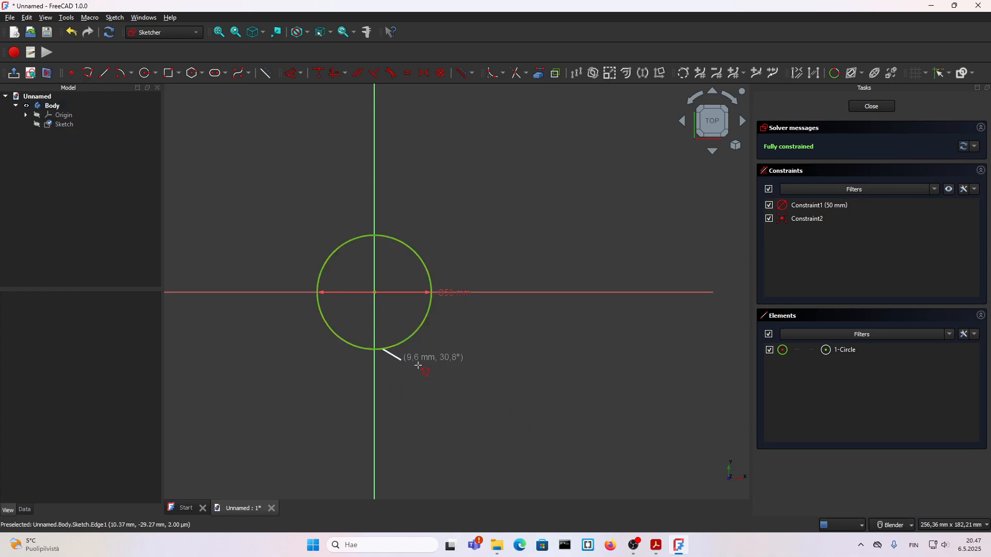
left_click(468, 389)
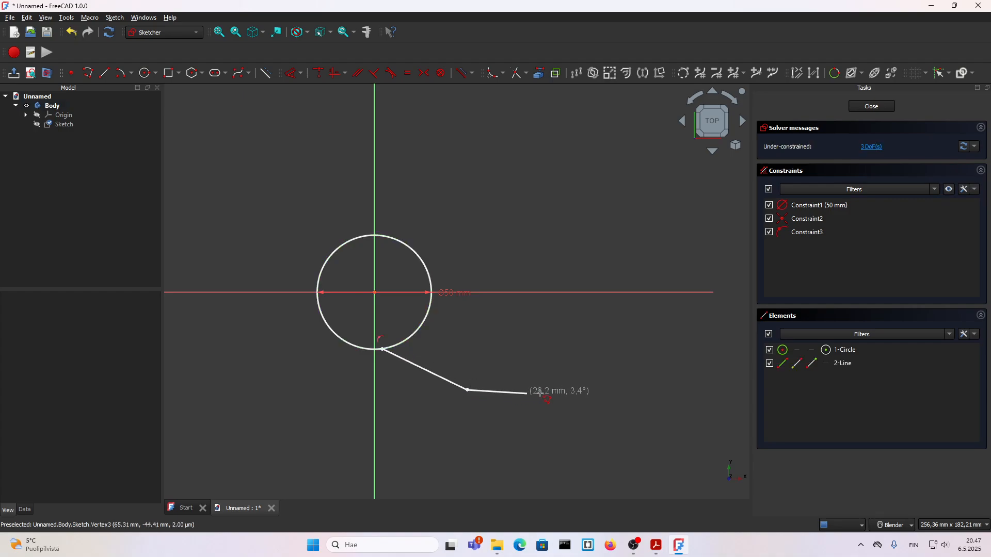
left_click(585, 390)
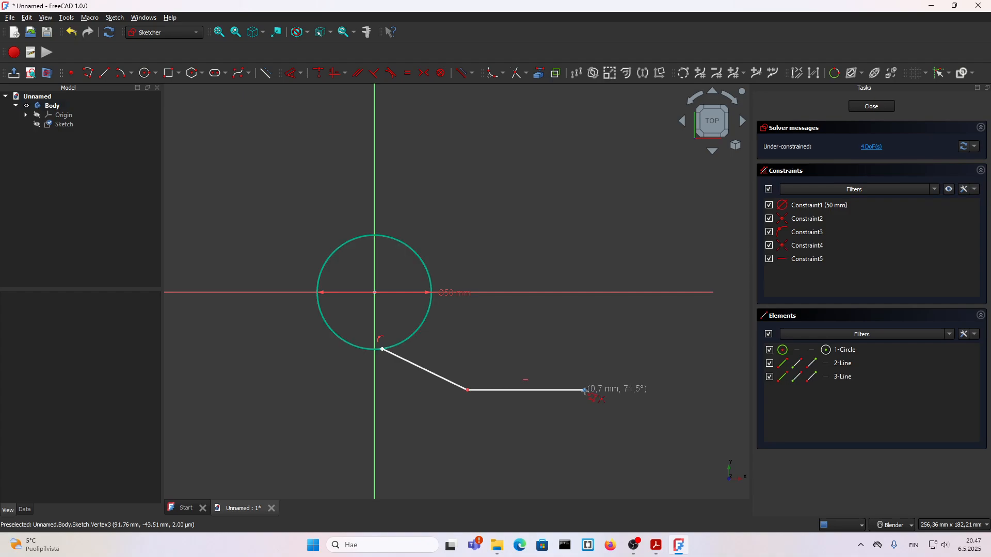
left_click(665, 351)
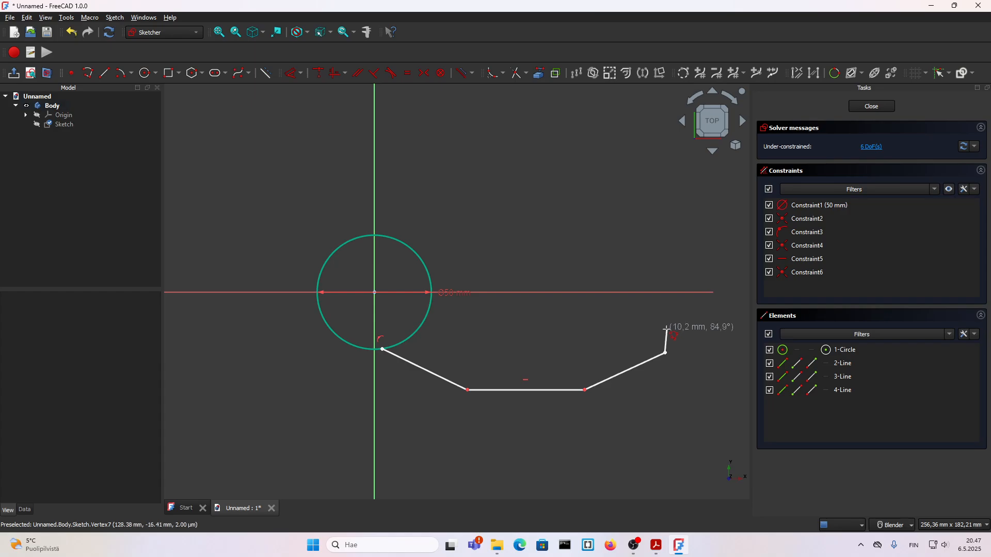
left_click(661, 329)
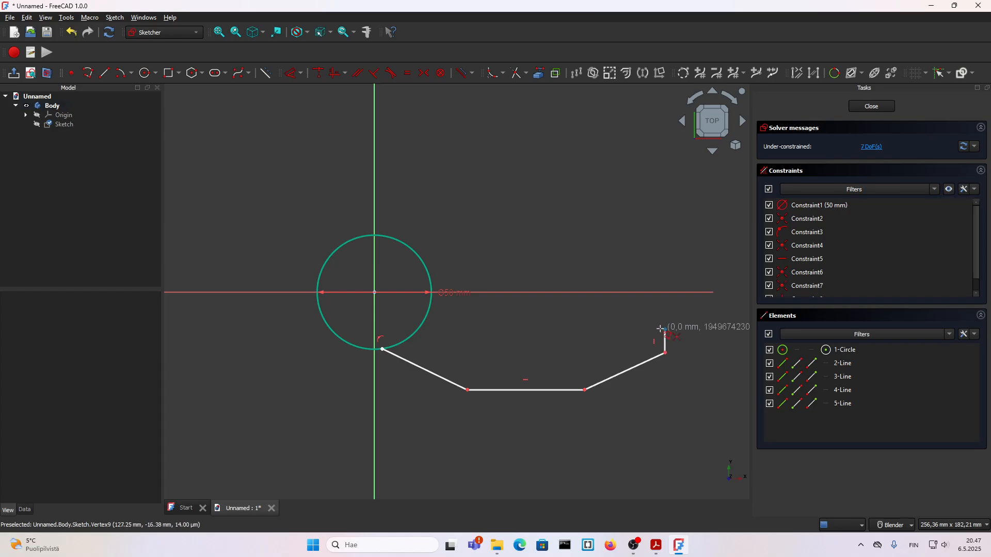
left_click(569, 327)
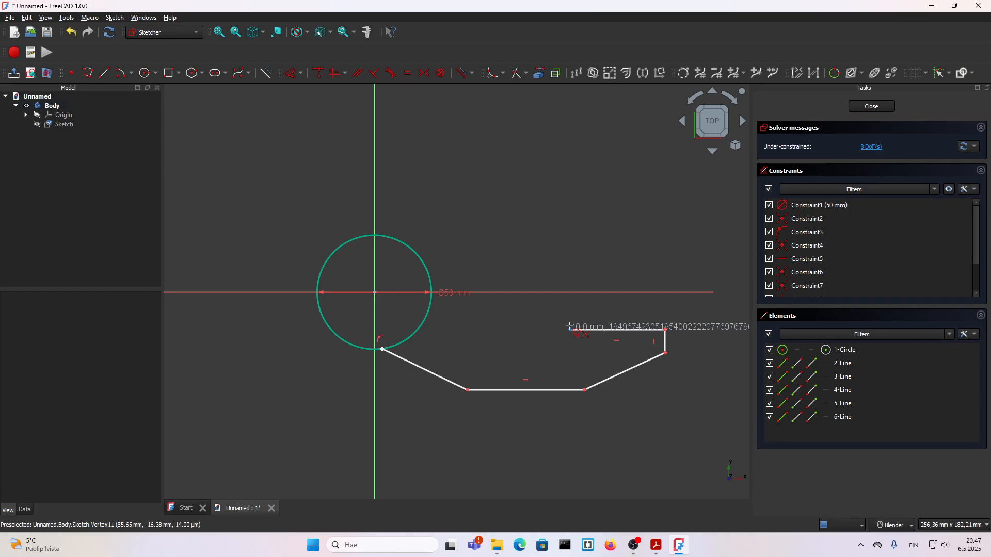
Continue the polyline with a tangent quarter arc of about 6.7 mm radius curving upward from the inner horizontal line's end
left_click(656, 546)
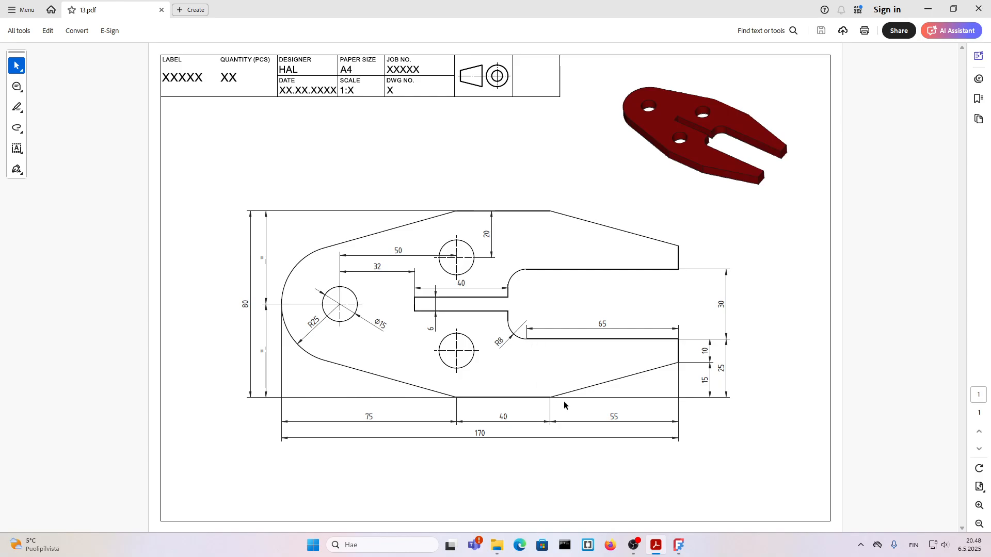
left_click(679, 545)
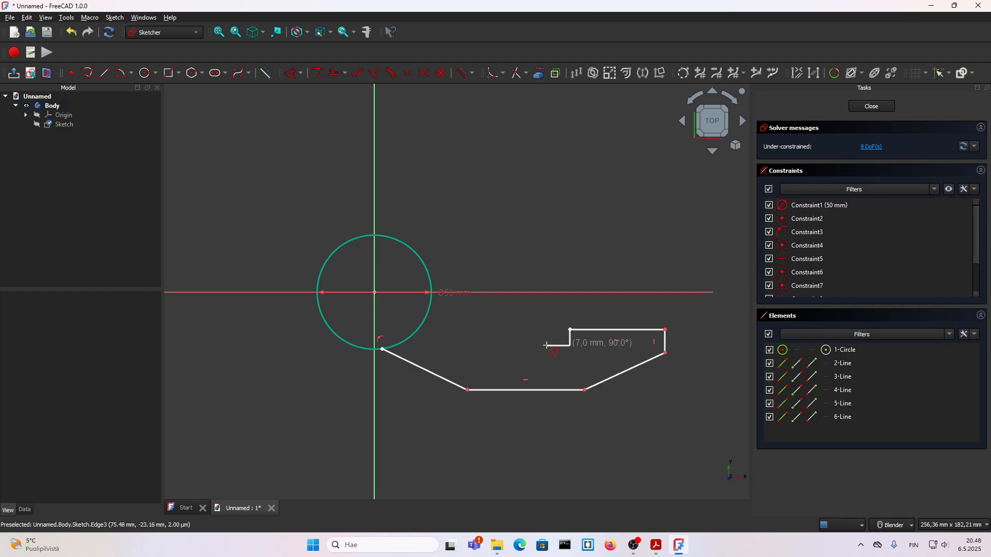
left_click(570, 356)
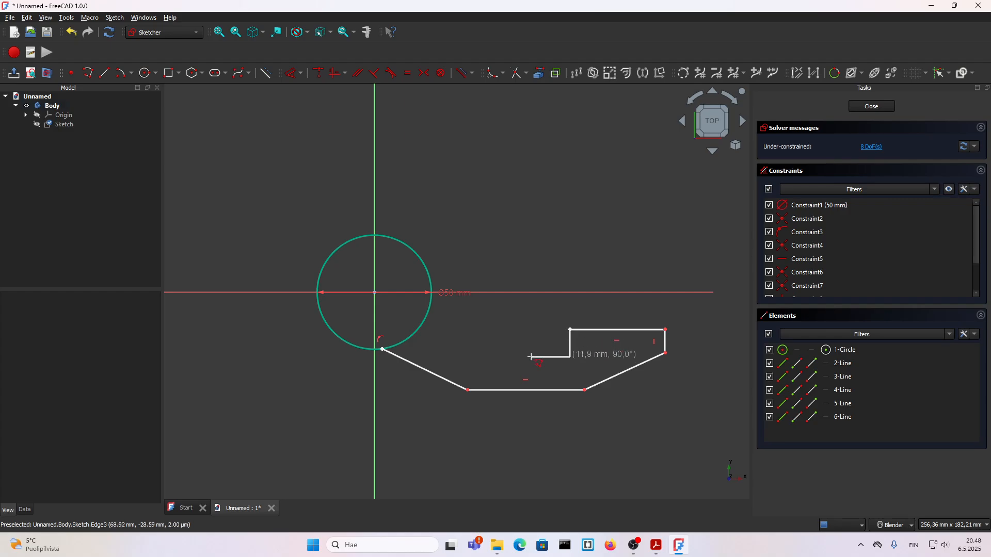
key("m")
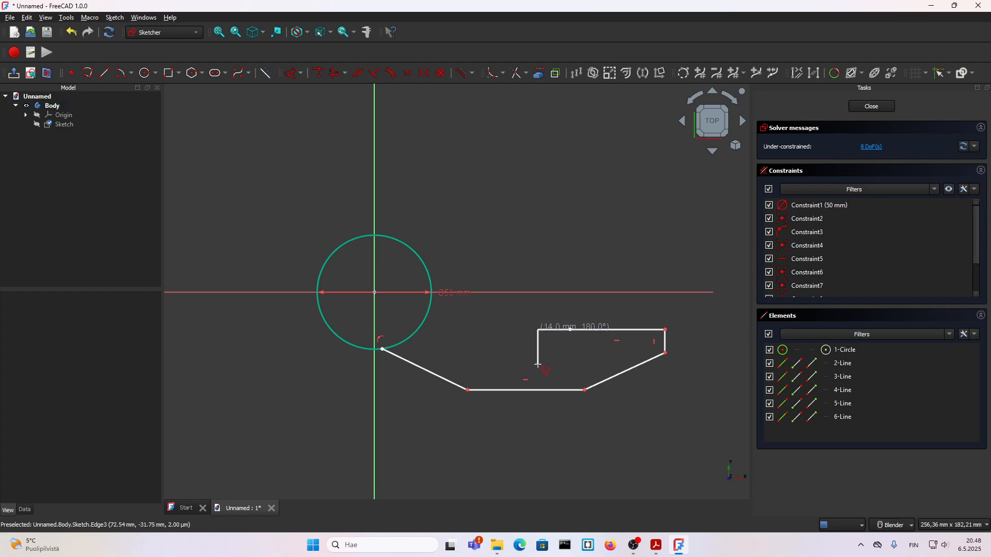
key("m")
scroll(538, 360, "up", 5)
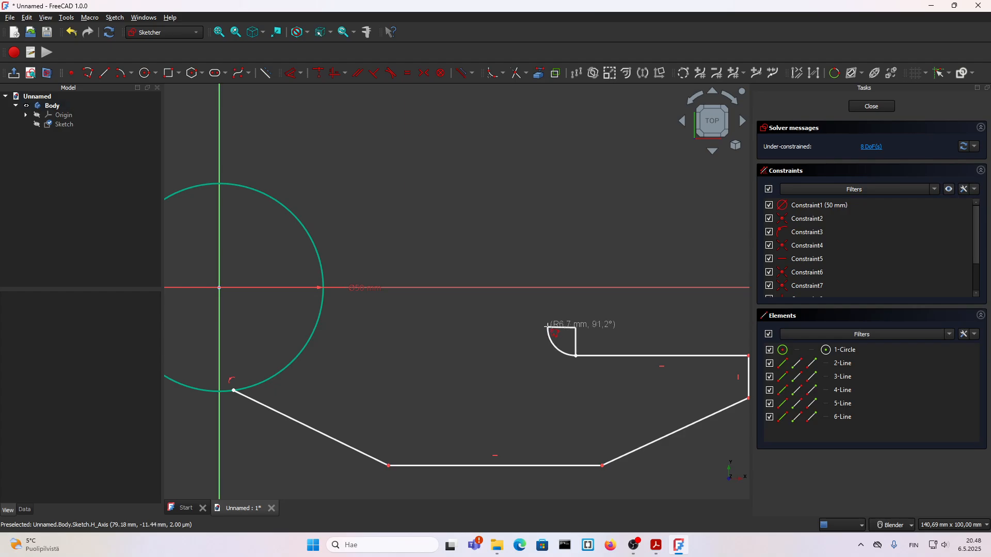
left_click(548, 327)
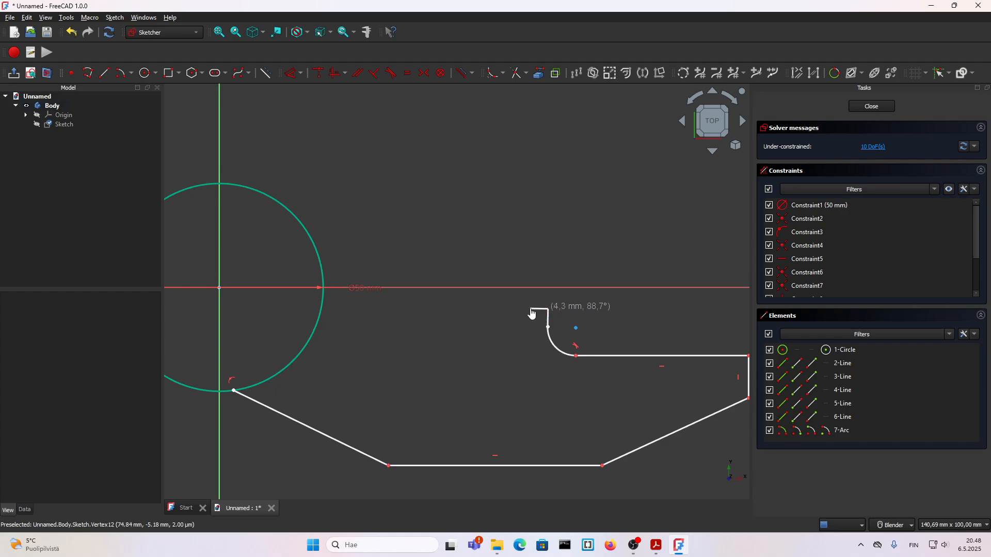
Finish the polyline with a short vertical line, a slot edge about 29.5 mm long, and an end line up to the horizontal axis
left_click(532, 308)
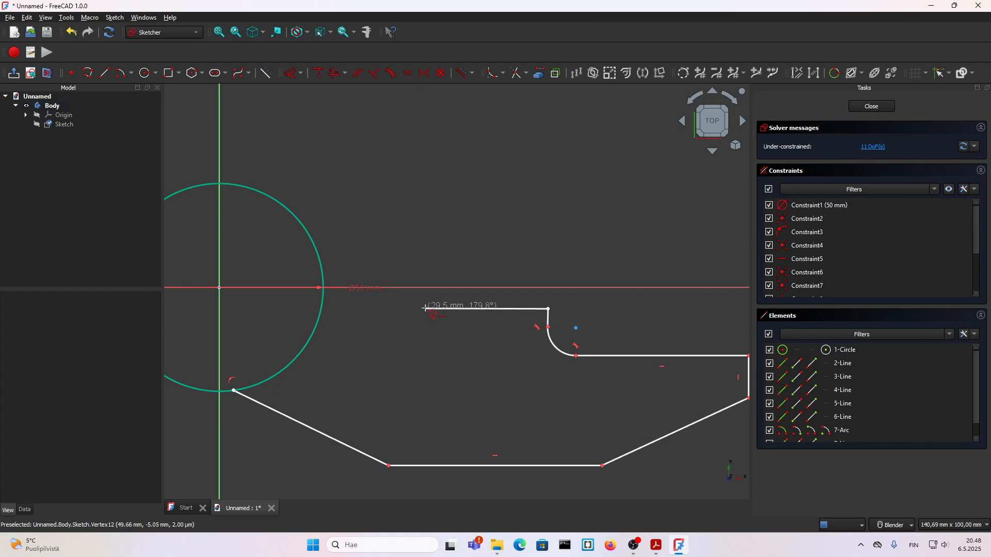
left_click(426, 309)
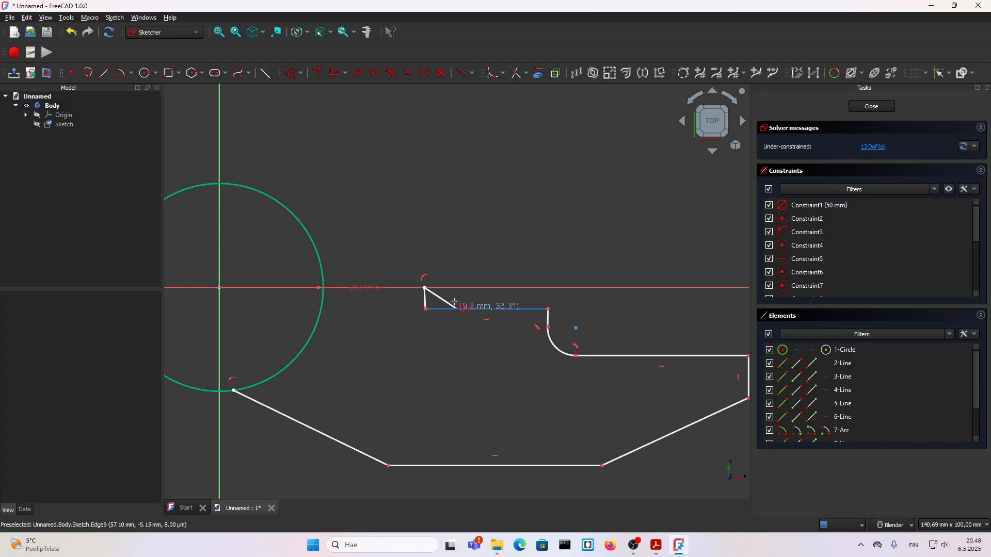
left_click(425, 287)
scroll(456, 352, "down", 5)
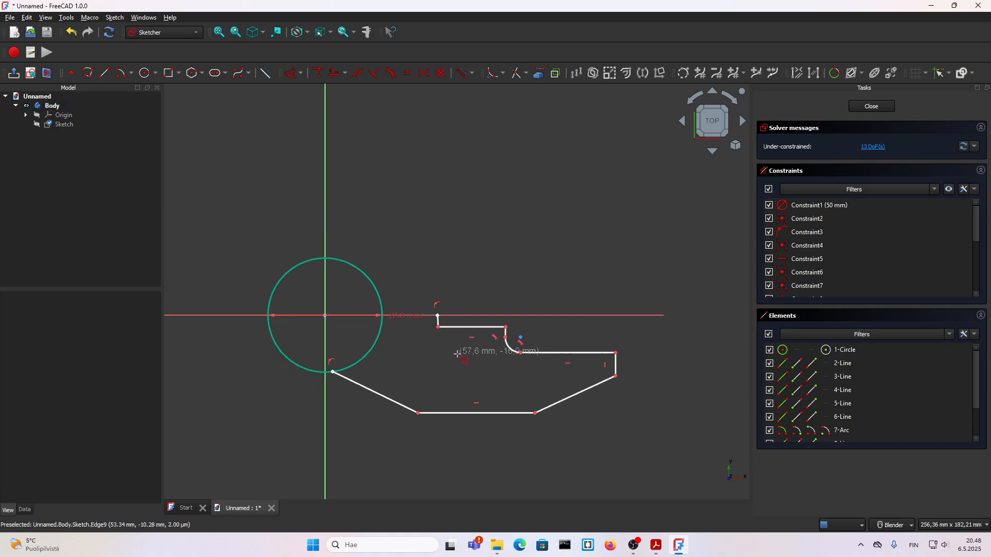
key("Escape")
scroll(458, 362, "up", 3)
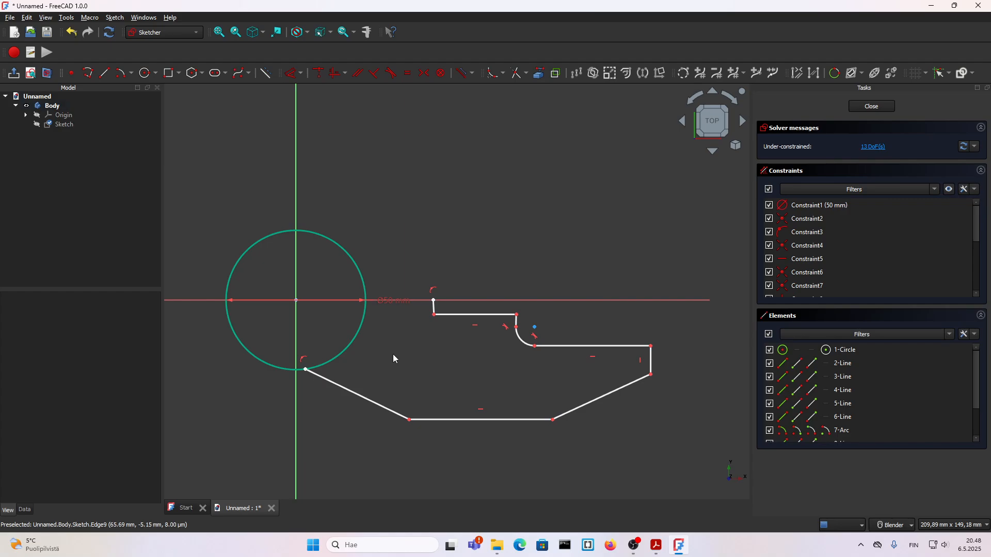
Constrain the first sloping line to be tangent to the 50 mm circle at its starting point
scroll(306, 372, "up", 1)
left_click(324, 379)
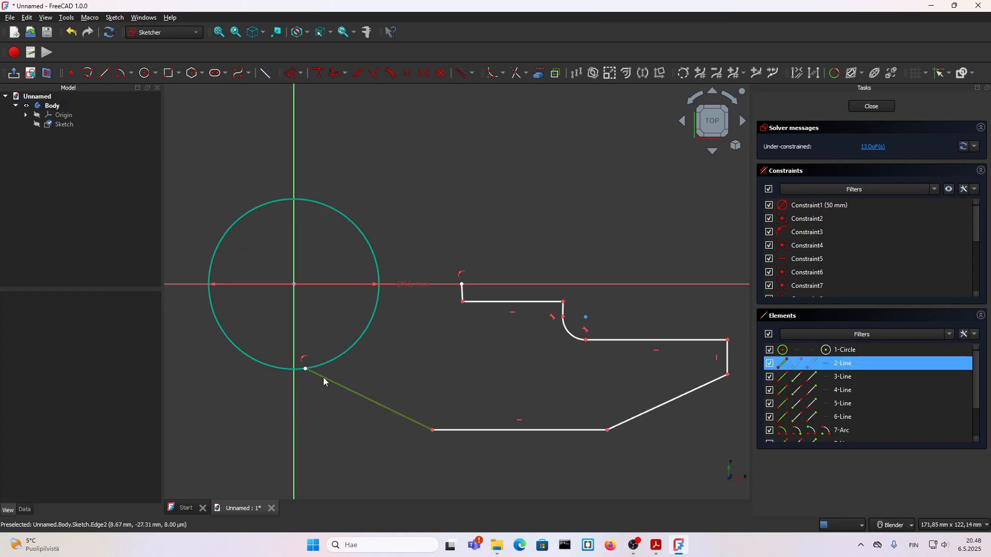
left_click(656, 545)
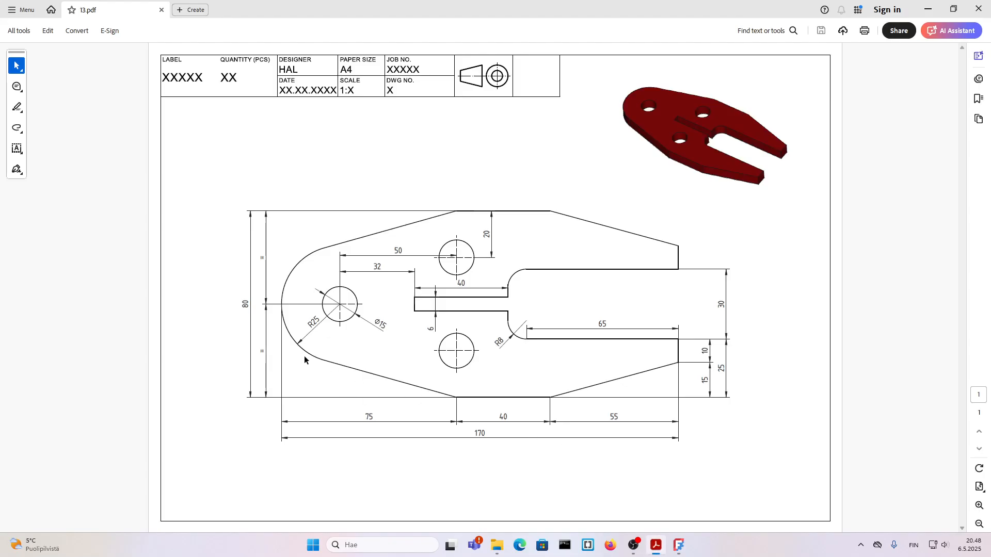
key("alt+Tab")
left_click(316, 385)
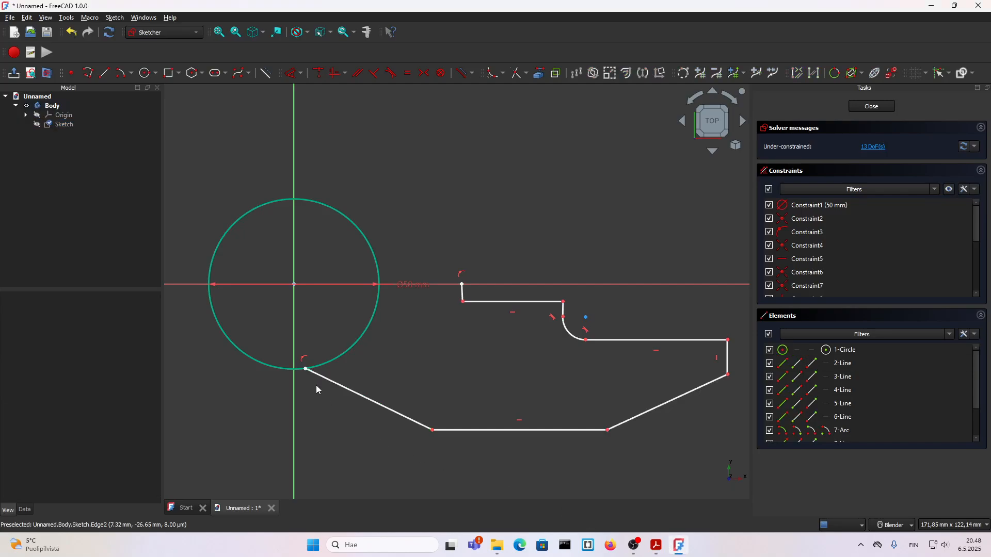
left_click(326, 384)
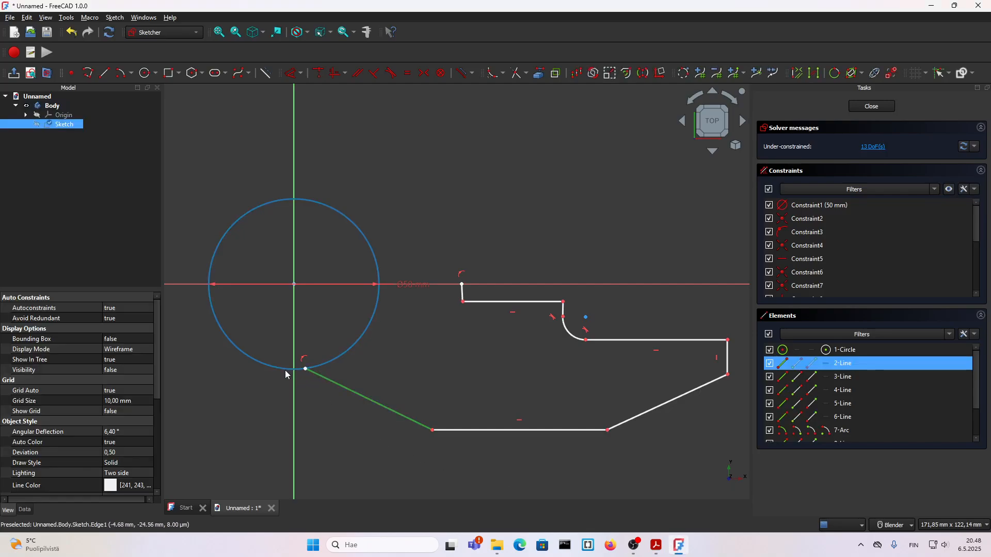
left_click(286, 370)
left_click(392, 79)
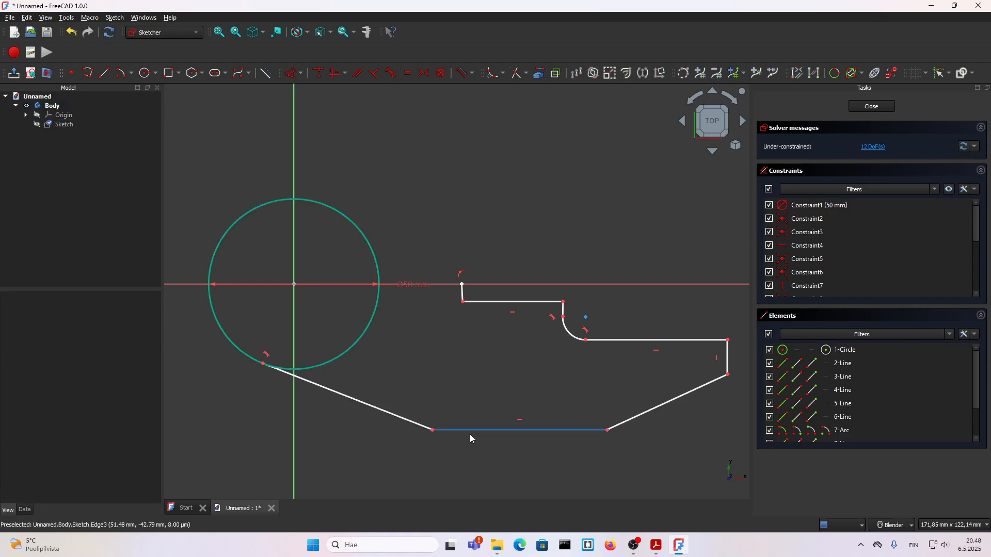
Check the PDF drawing for the dimensions of the plate's lower outline
scroll(487, 389, "down", 2)
scroll(449, 435, "up", 1)
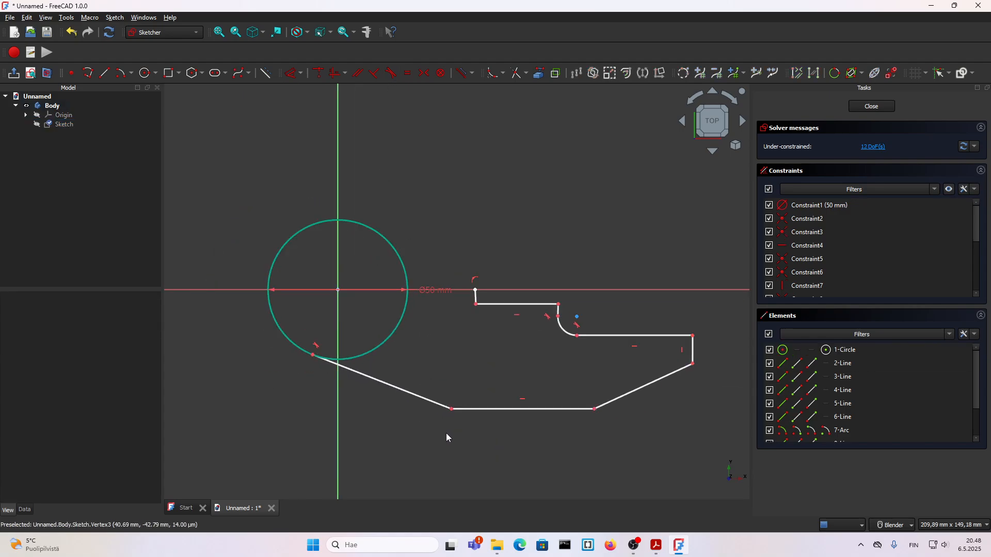
left_click(680, 548)
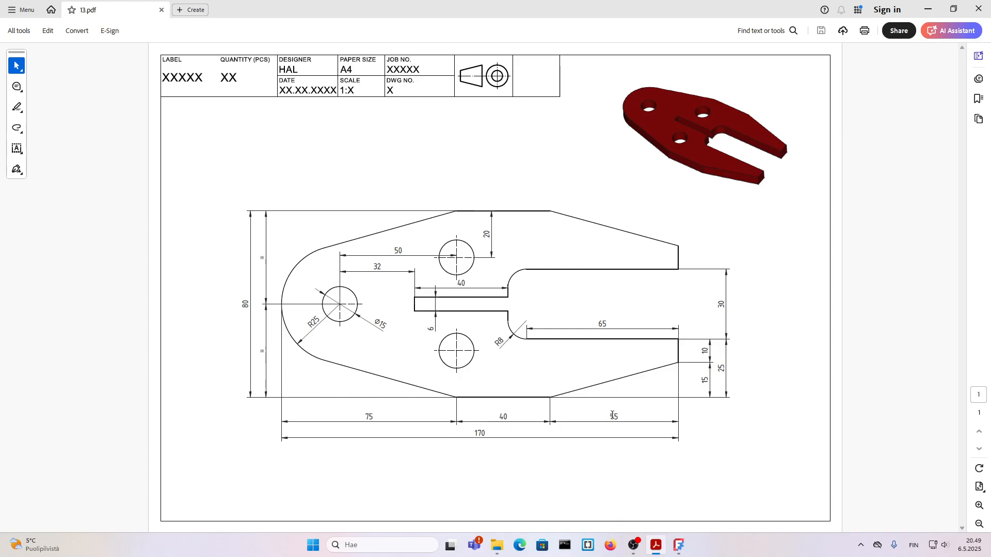
Back in FreeCAD, set the horizontal distance from the vertical axis to the first sloping line's lower end to 50 mm
key("alt+Tab")
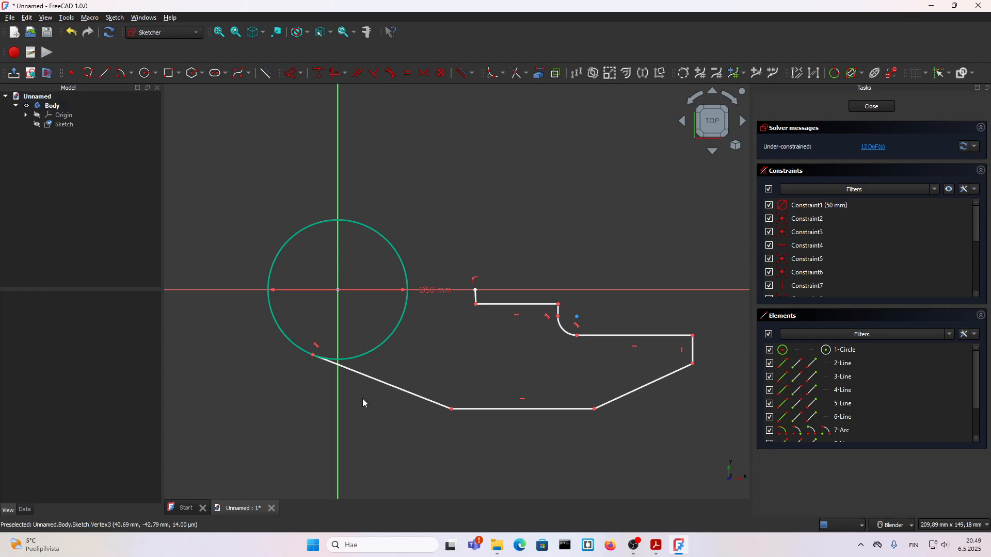
left_click(338, 422)
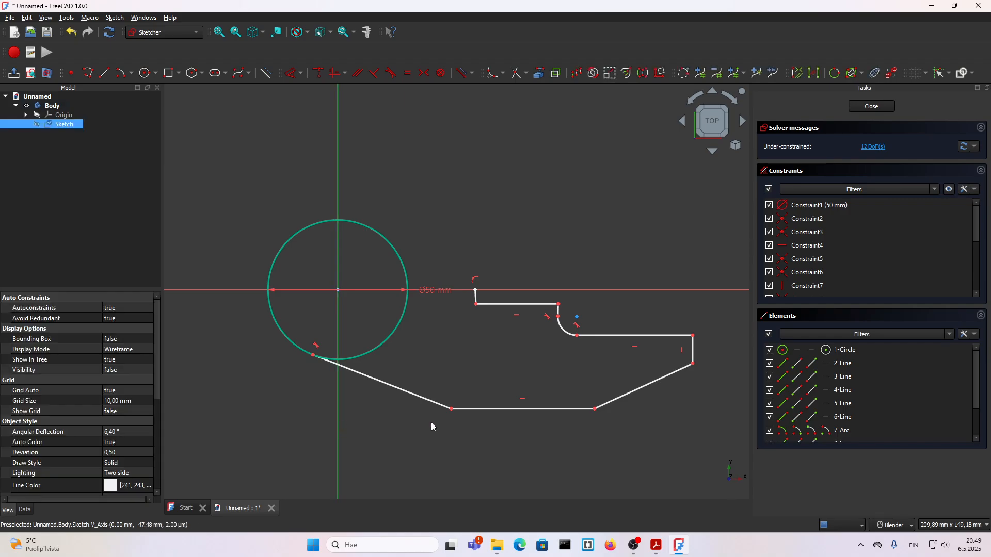
left_click(452, 409)
key("l")
left_click(390, 448)
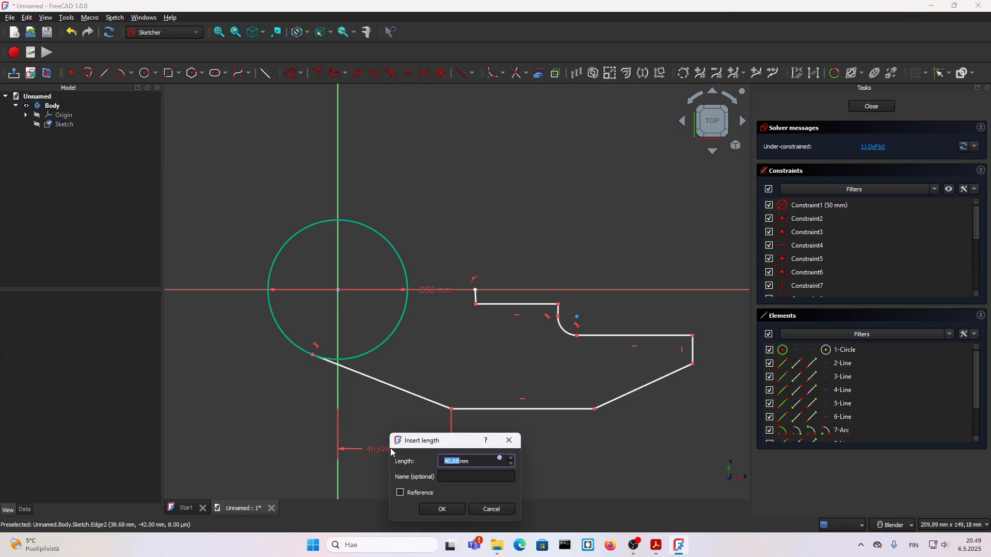
type("50")
key("Return")
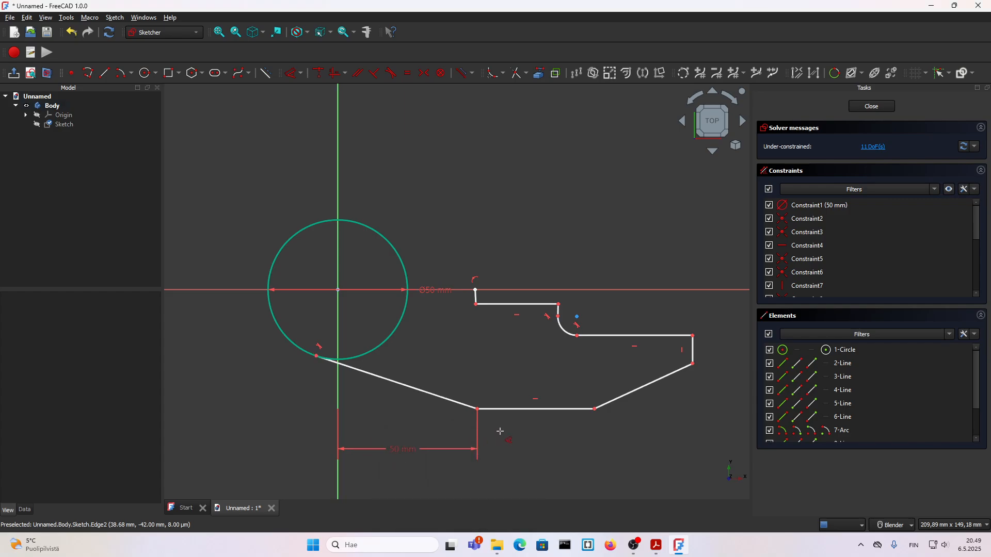
Dimension the length of the outline's bottom horizontal line as 40 mm
left_click(532, 409)
key("l")
left_click(533, 448)
type("4")
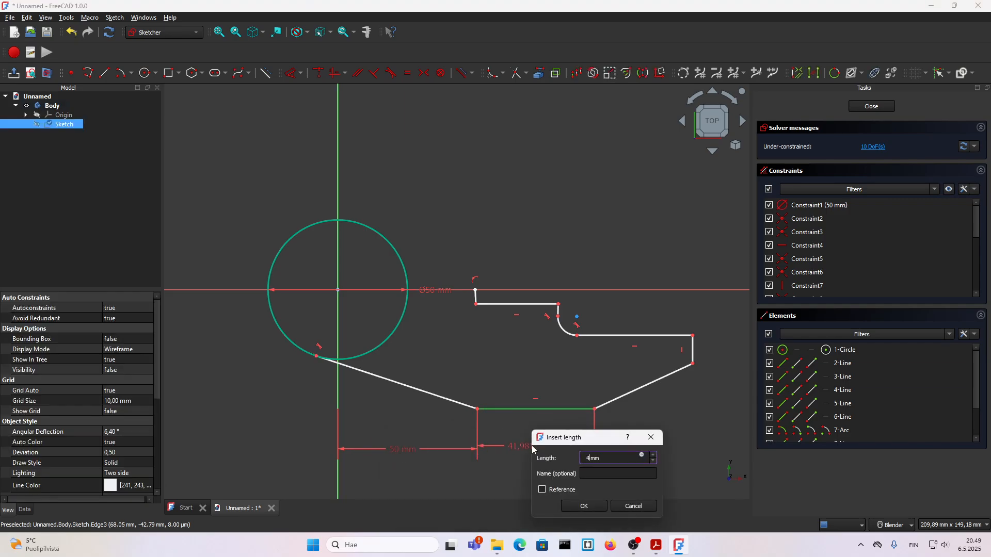
type("0")
key("Return")
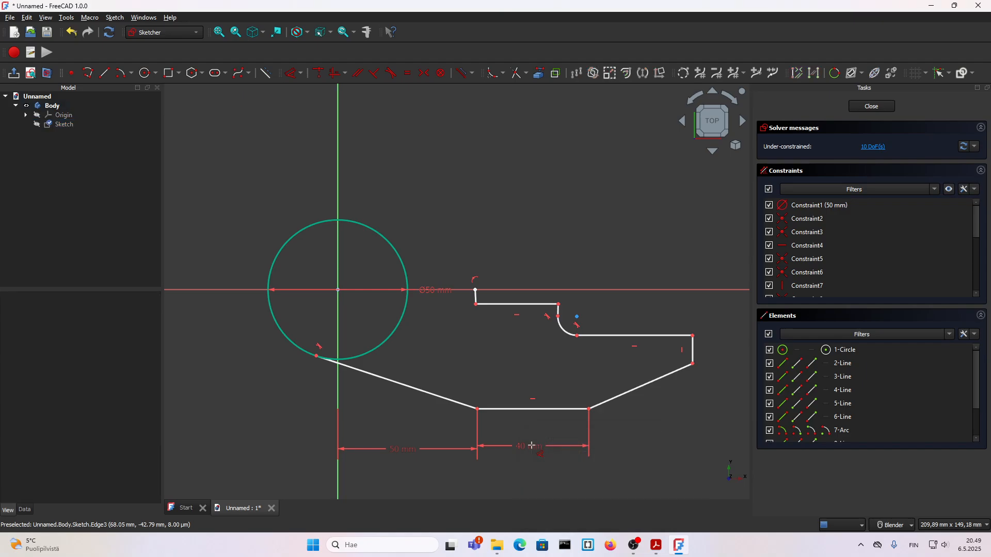
Set the horizontal distance between the two ends of the second sloping line to 55 mm
left_click(590, 409)
left_click(693, 364)
key("l")
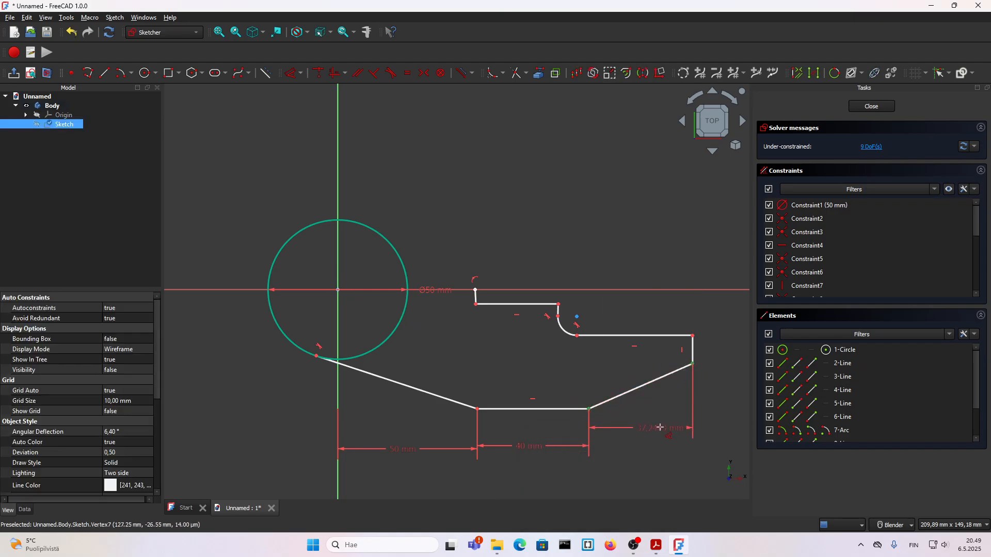
left_click(657, 440)
type("55")
key("Return")
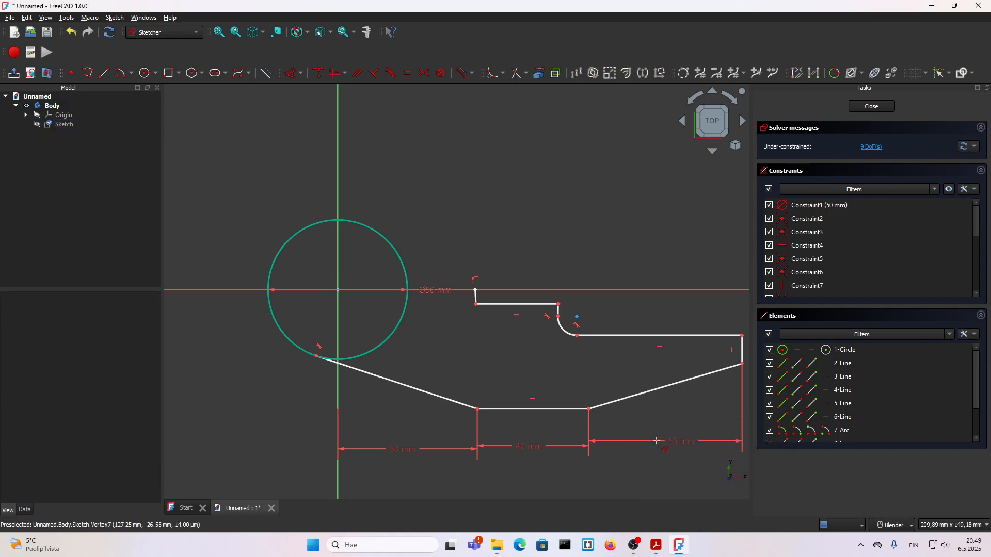
scroll(485, 344, "down", 4)
scroll(560, 368, "up", 3)
key("Escape")
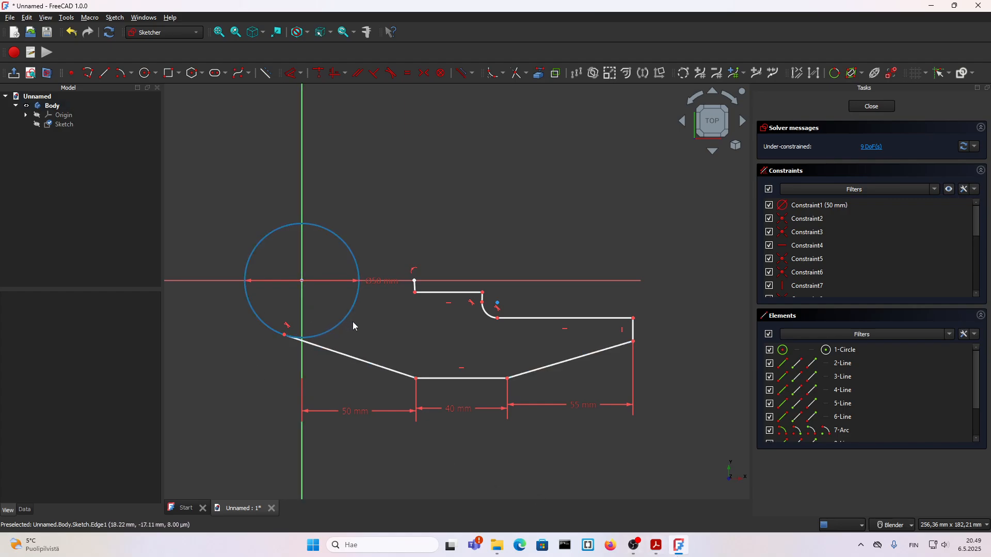
Constrain the short line closing the slot at the horizontal axis to be vertical
scroll(483, 300, "up", 3)
scroll(330, 287, "down", 1)
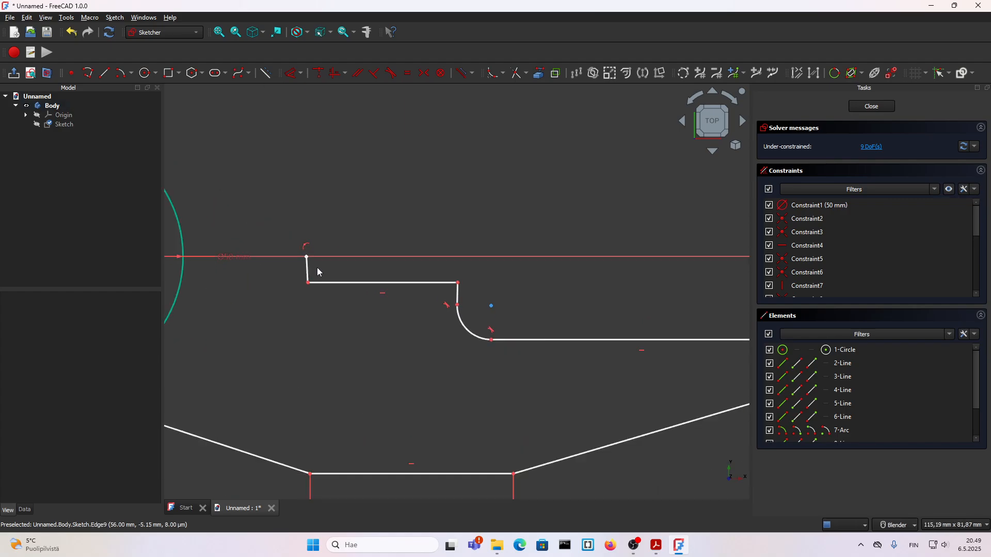
left_click(308, 271)
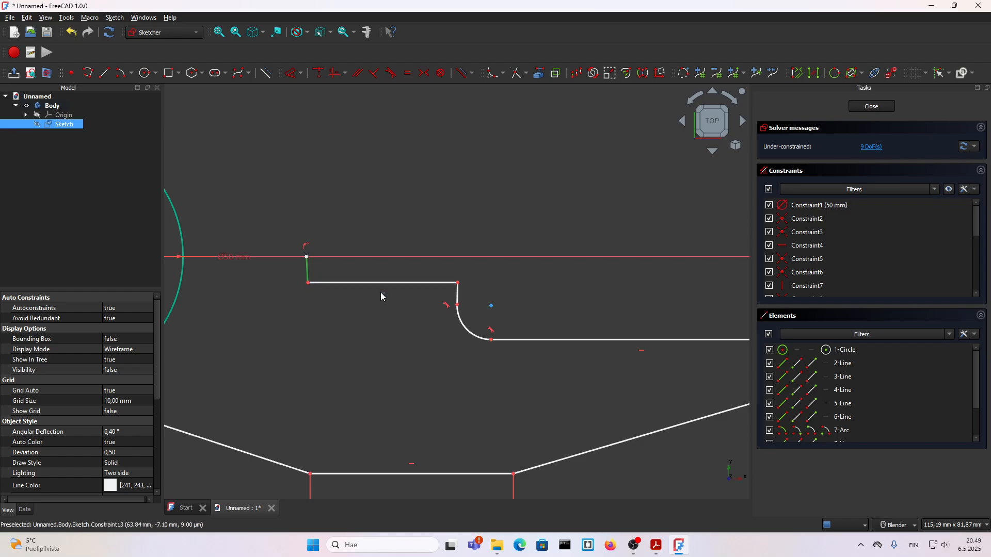
left_click(332, 78)
Set the radius of the arc between the slot and the inner horizontal line to 8 mm
scroll(345, 259, "down", 2)
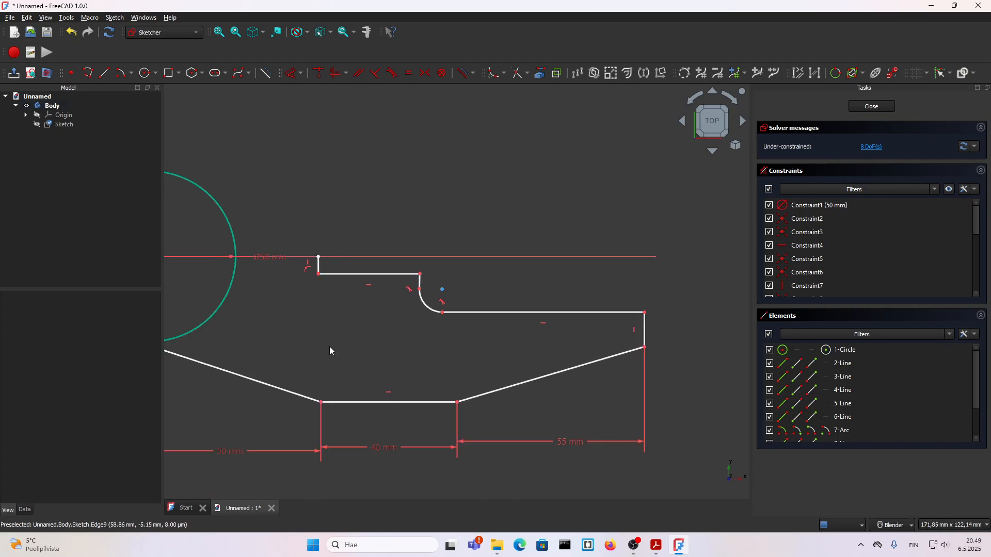
left_click(424, 308)
key("k")
key("r")
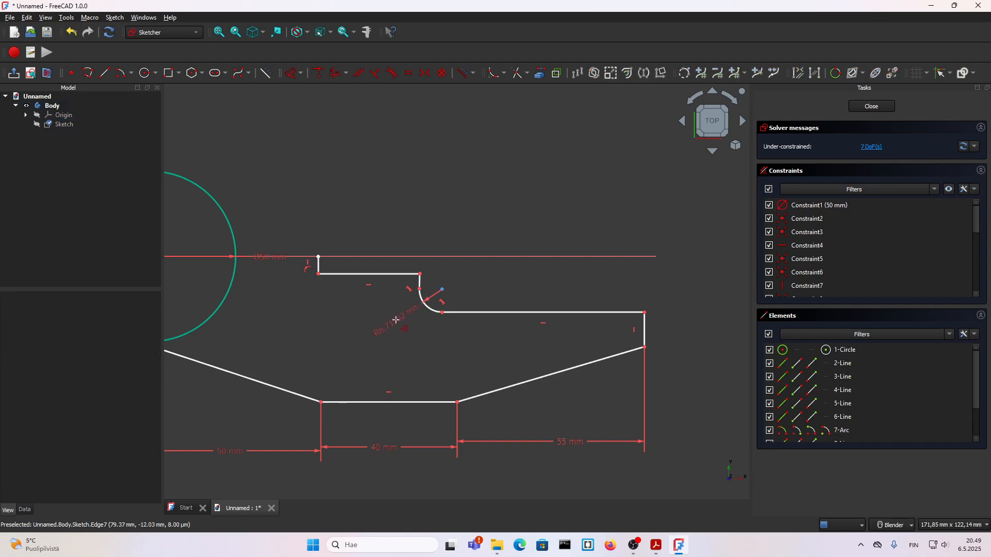
type("8mm")
key("Return")
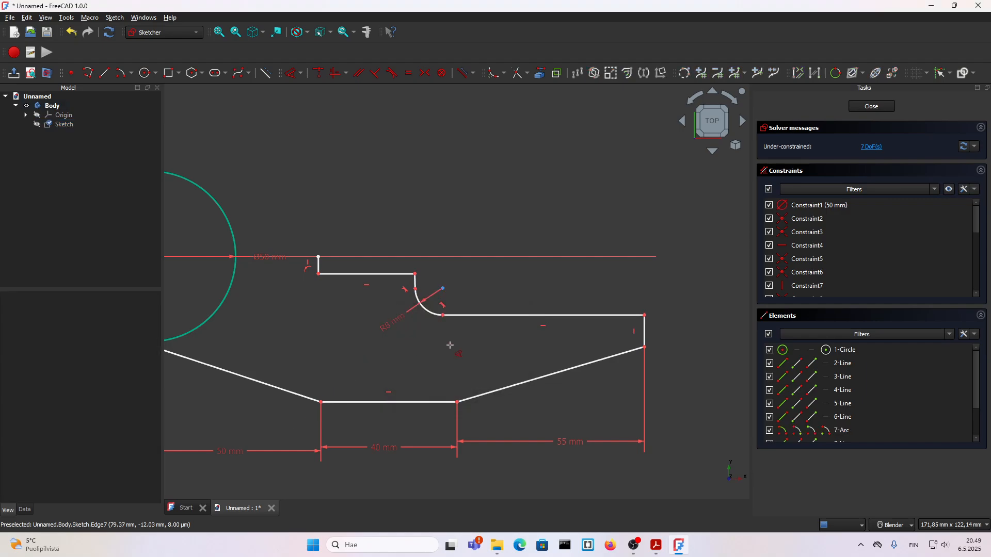
Check the PDF drawing, then set the vertical distance between the second sloping line's ends to 15 mm in the FreeCAD sketch
left_click(649, 544)
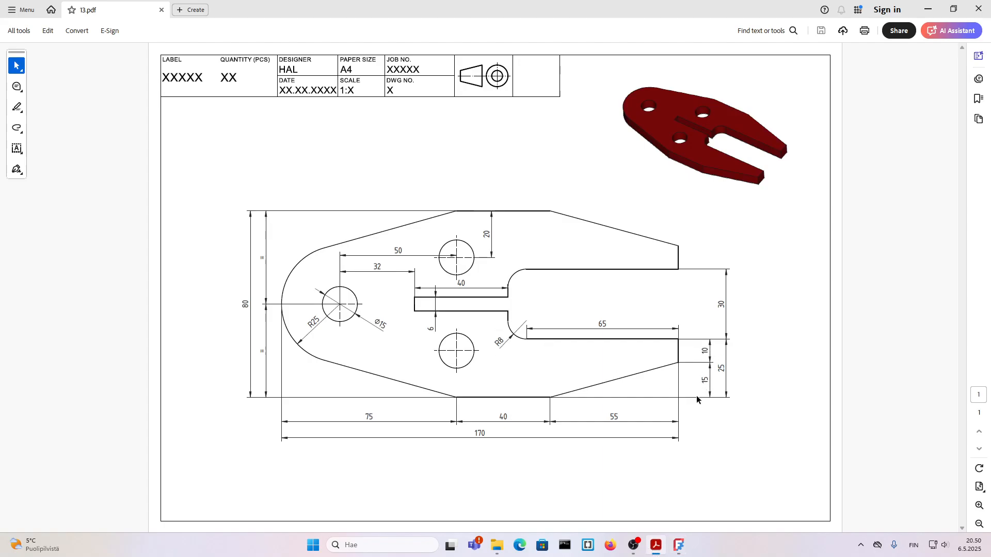
left_click(655, 546)
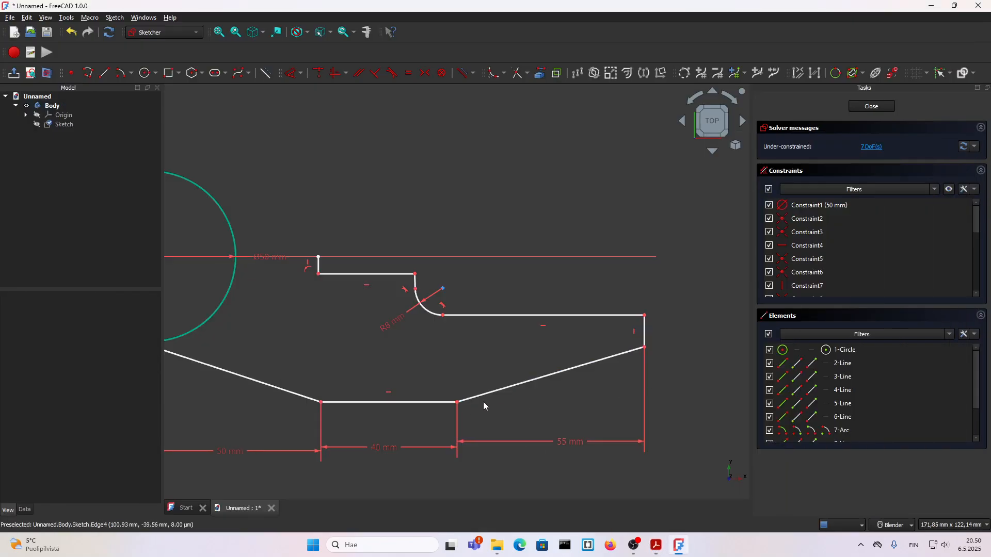
left_click(457, 402)
left_click(645, 347)
key("d")
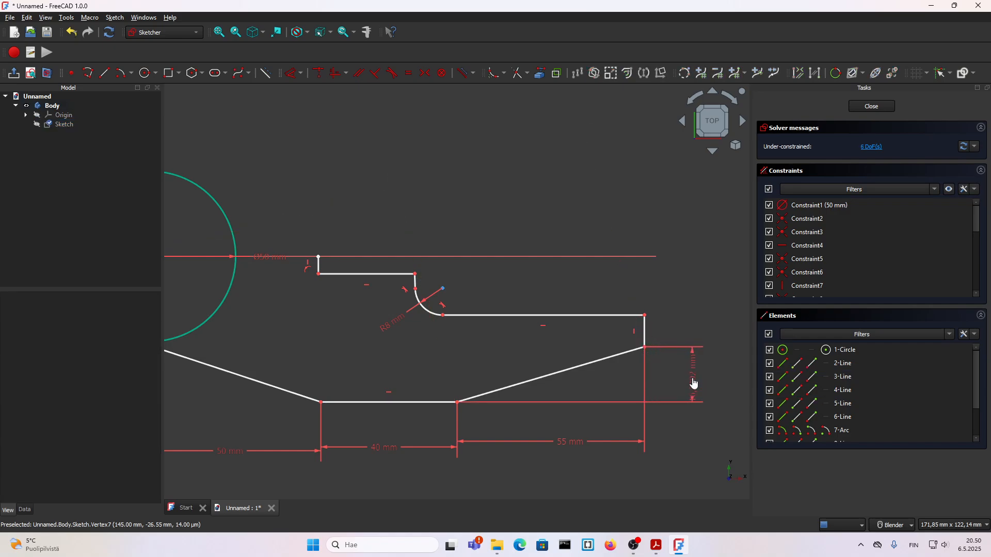
left_click(690, 375)
type("15")
key("Return")
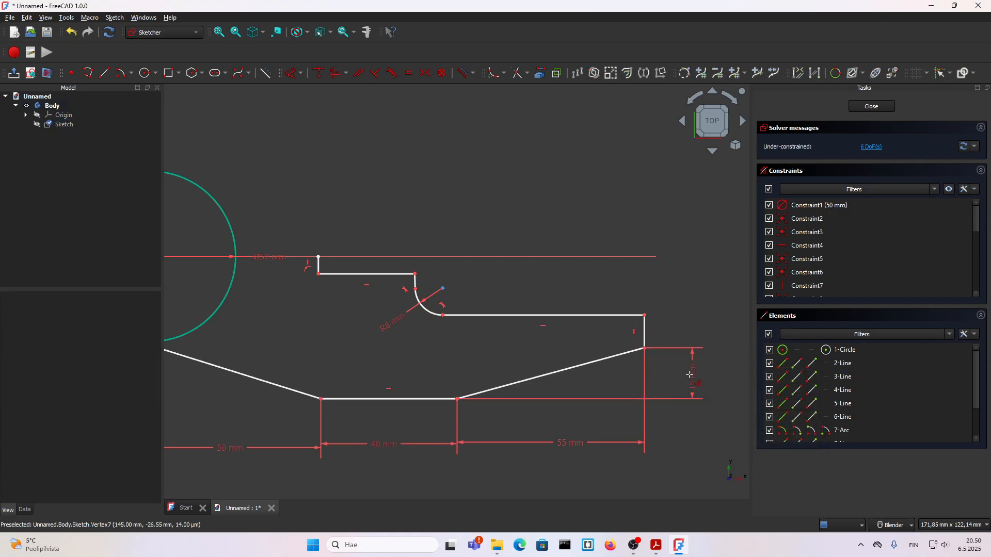
Dimension the vertical end line of the fork prong as 10 mm
left_click(645, 331)
left_click(682, 331)
type("10")
key("Return")
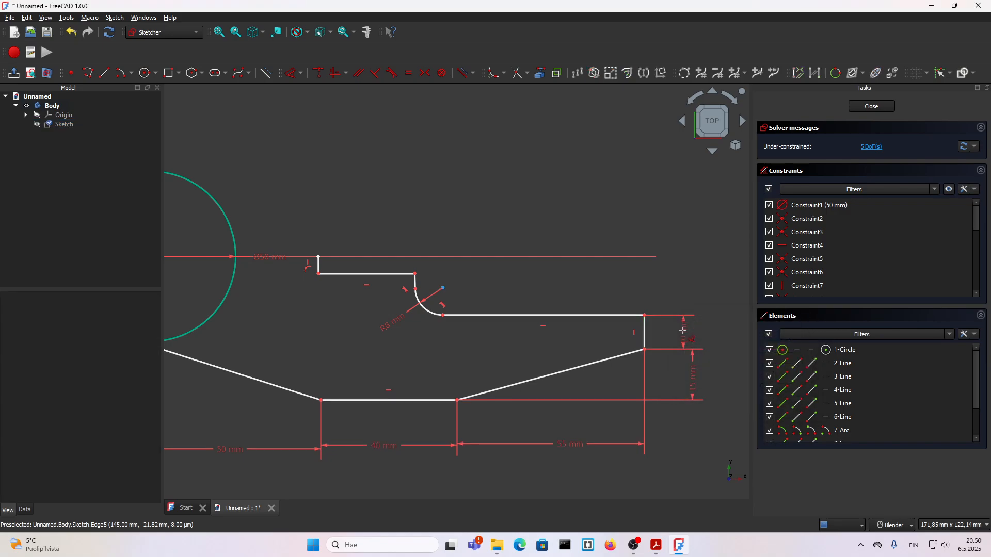
Set the distance between the bottom horizontal line and the horizontal axis to 40 mm
scroll(711, 328, "down", 2)
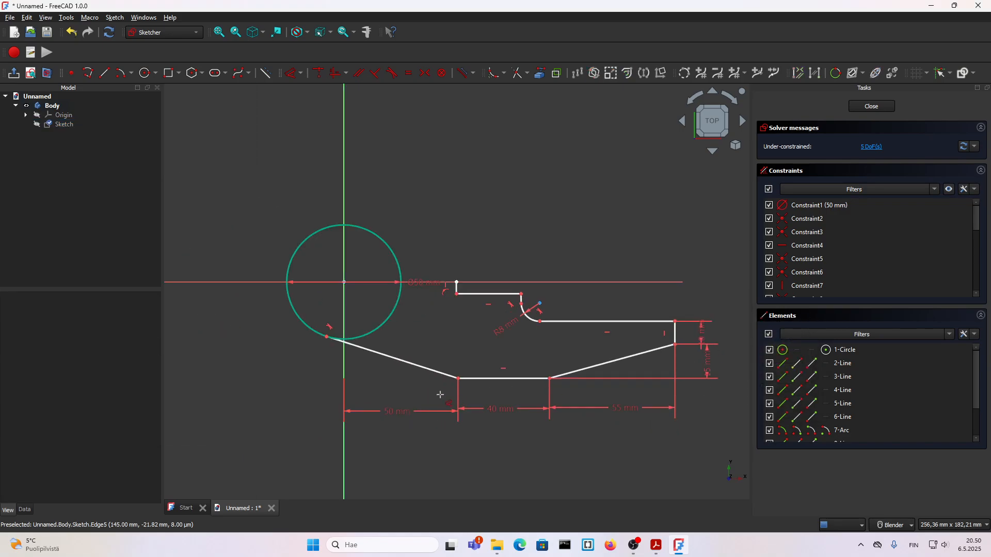
left_click(481, 388)
left_click(232, 282)
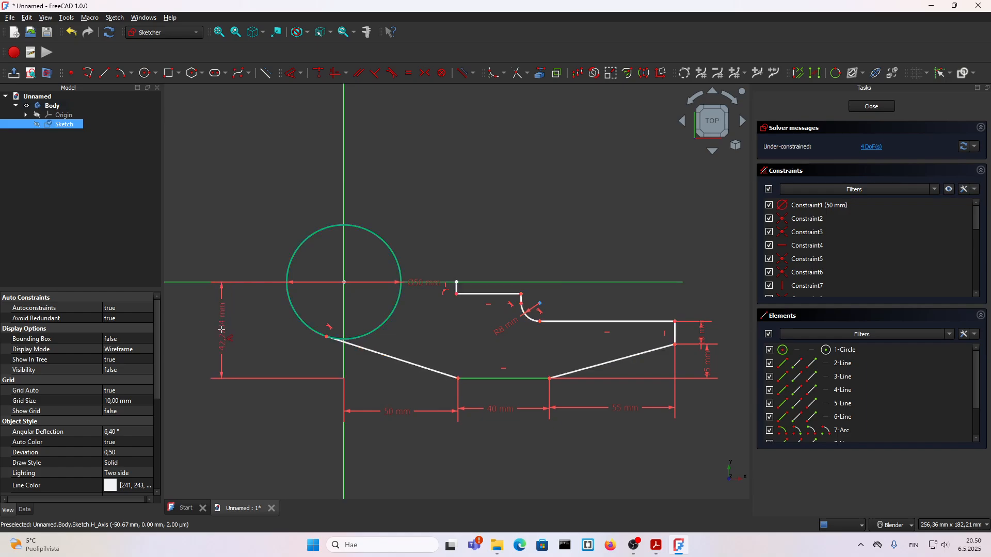
left_click(227, 333)
key("Return")
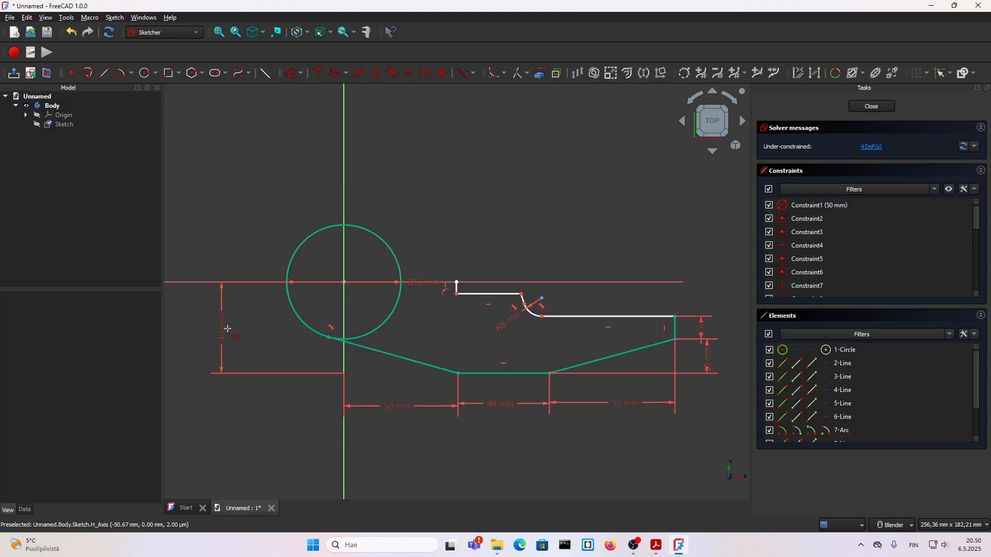
Consult the PDF drawing, then dimension the inner horizontal line of the prong as 65 mm in FreeCAD
left_click(656, 545)
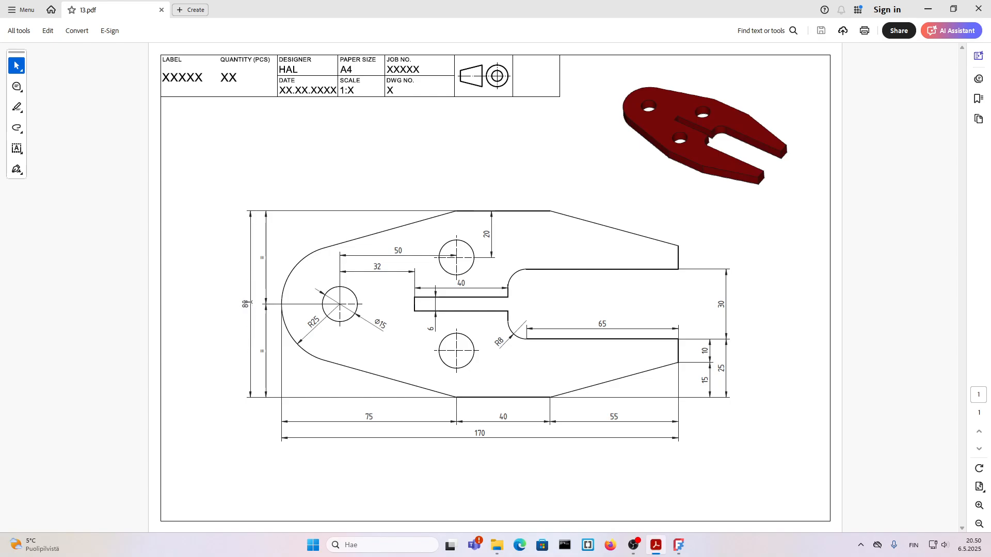
left_click(678, 546)
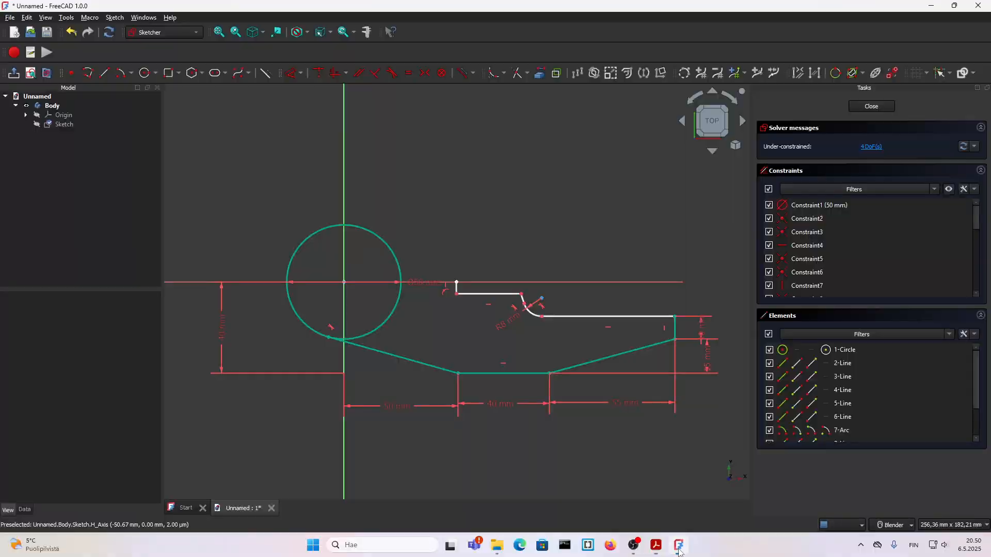
scroll(410, 315, "down", 3)
scroll(568, 328, "up", 3)
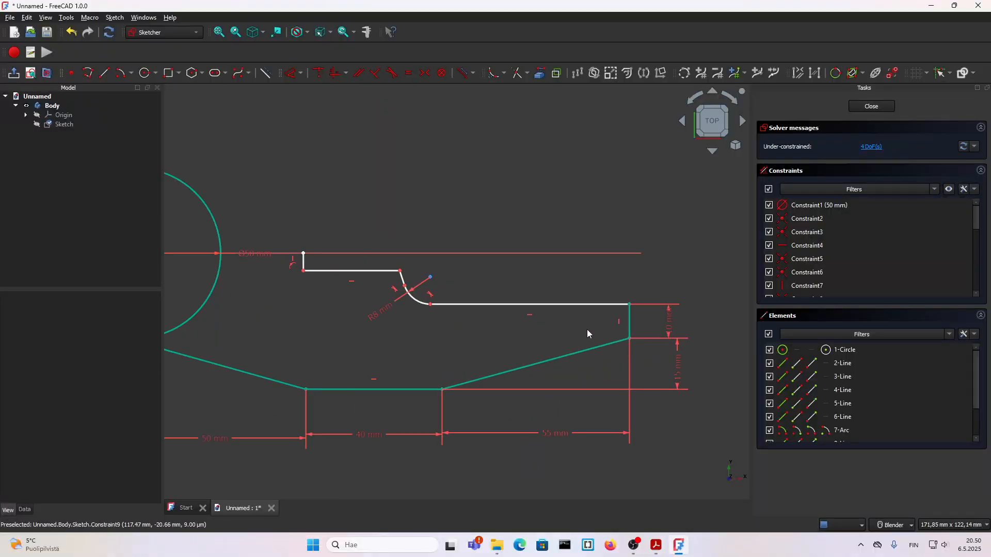
scroll(525, 311, "down", 1)
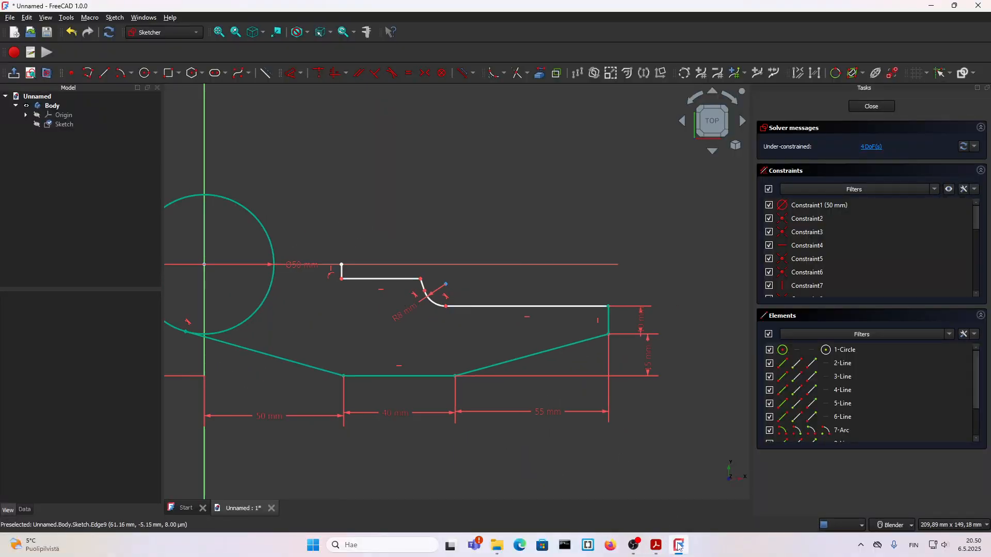
left_click(657, 545)
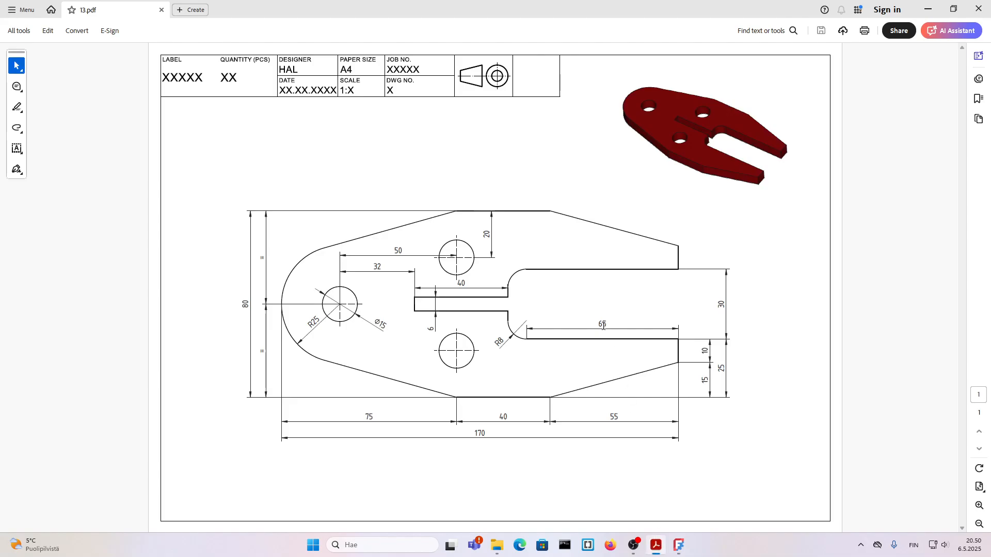
left_click(660, 551)
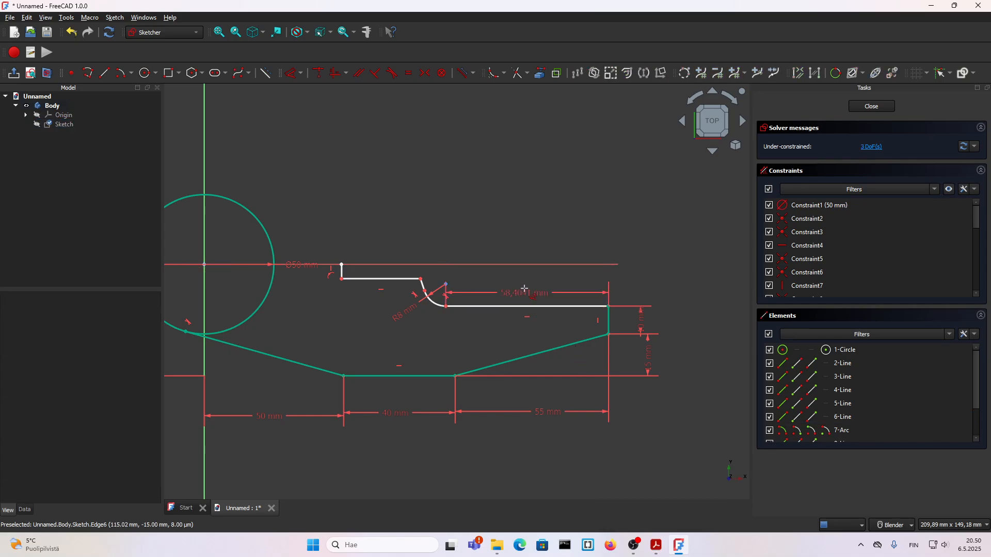
double_click(525, 289)
type("65")
key("Return")
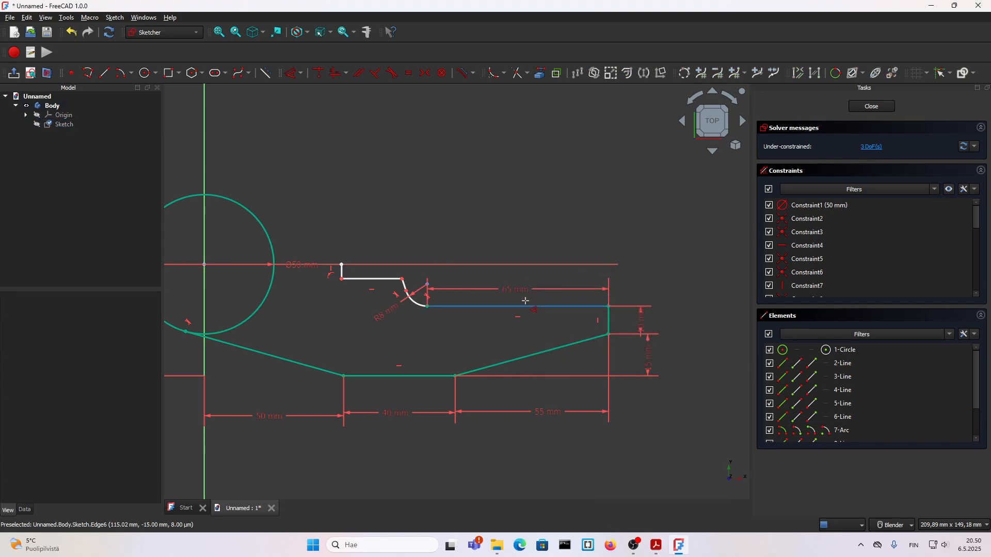
Constrain the short line above the 8 mm arc to be vertical and move the slot edge to about 2.5 mm below the horizontal axis
scroll(424, 315, "up", 5)
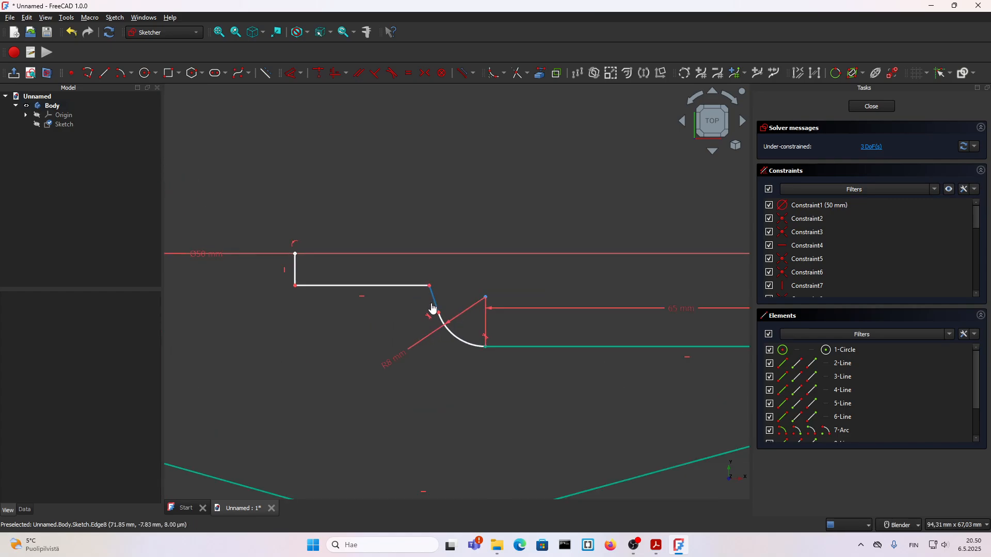
left_click(432, 308)
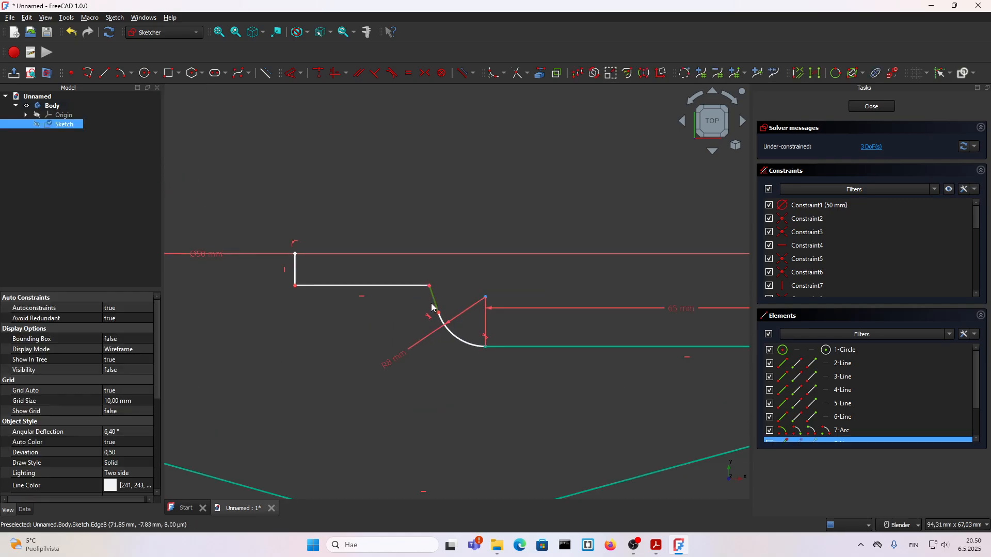
left_click(331, 73)
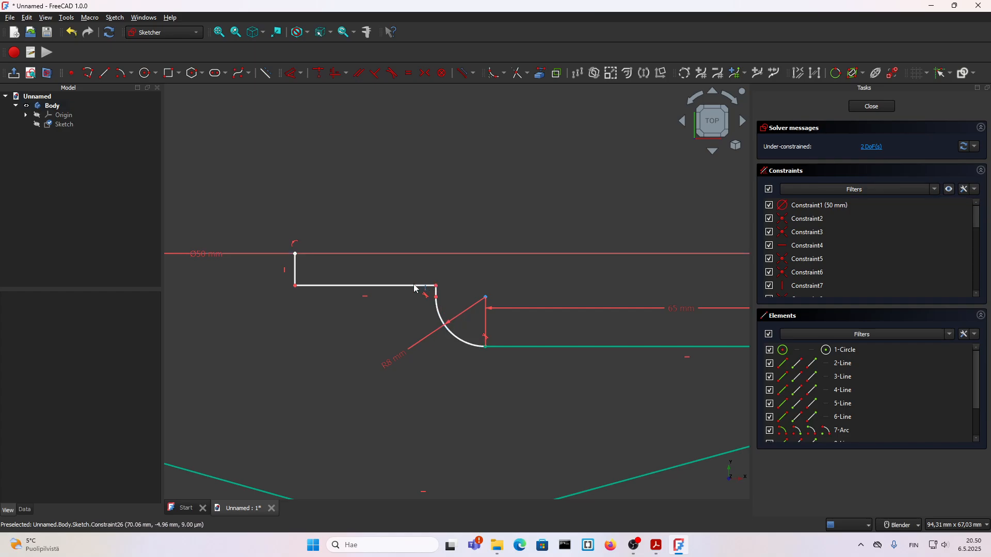
mouse_move(415, 287)
left_mouse_down()
mouse_move(389, 281)
mouse_move(390, 269)
left_mouse_up()
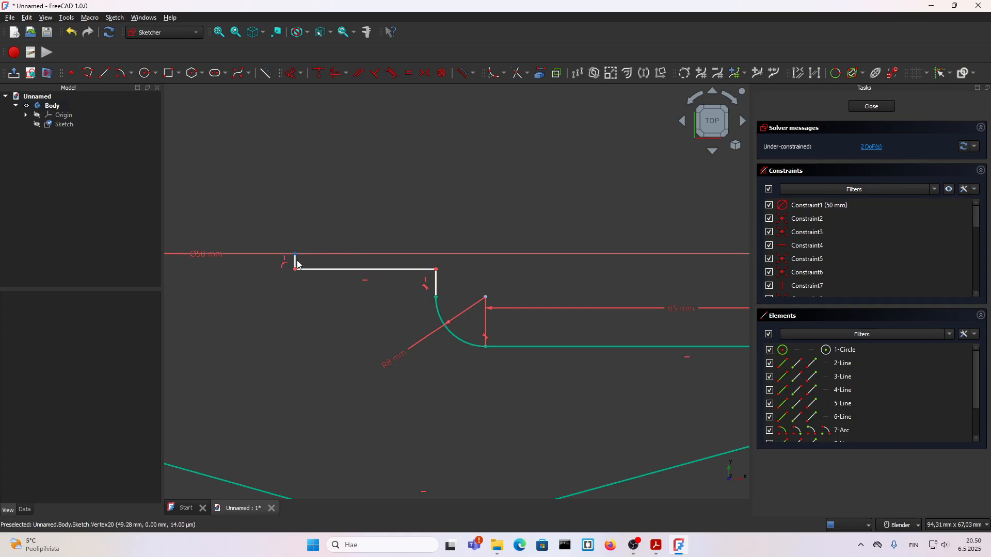
Check the PDF drawing for the slot's dimensions and return to the slot edge in the FreeCAD sketch
left_click(656, 546)
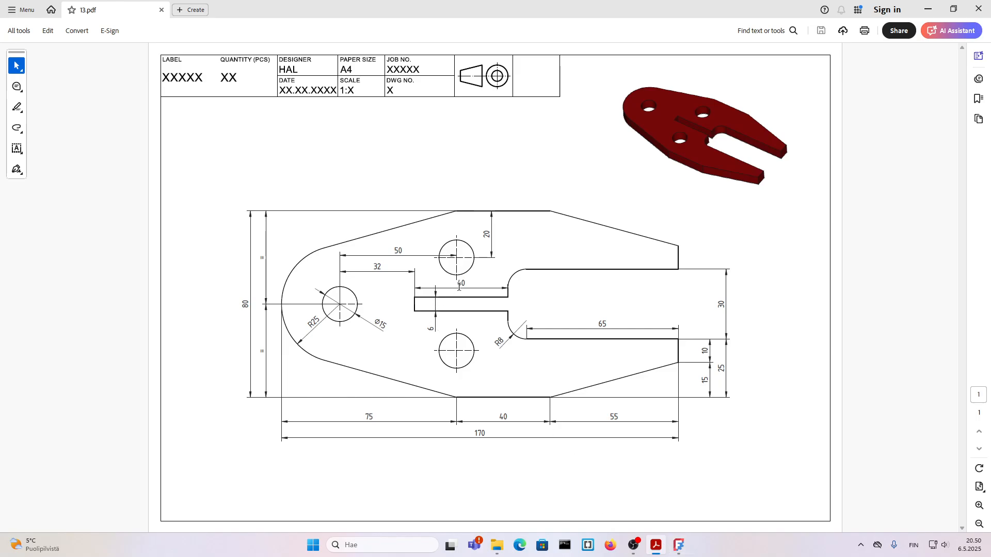
left_click(679, 545)
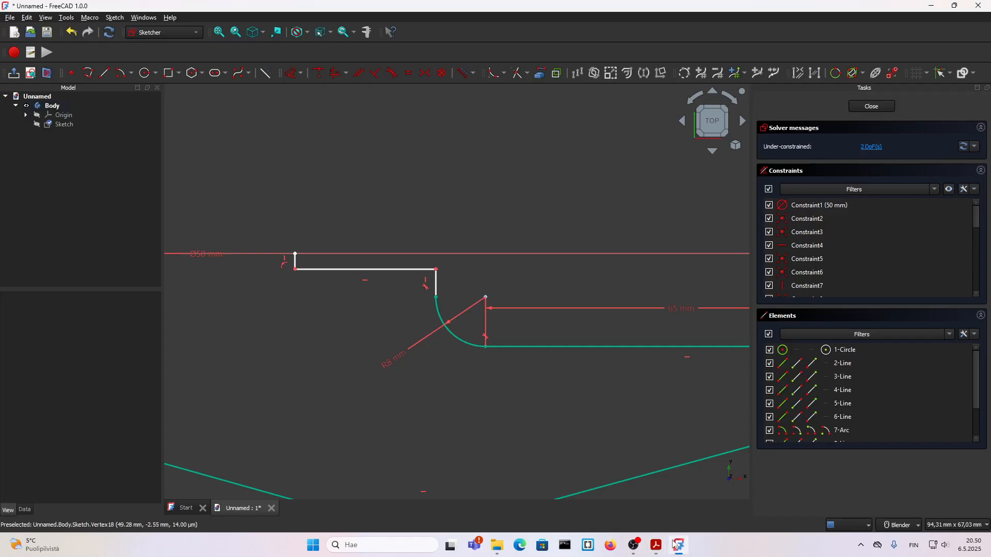
scroll(354, 289, "down", 4)
scroll(374, 308, "up", 3)
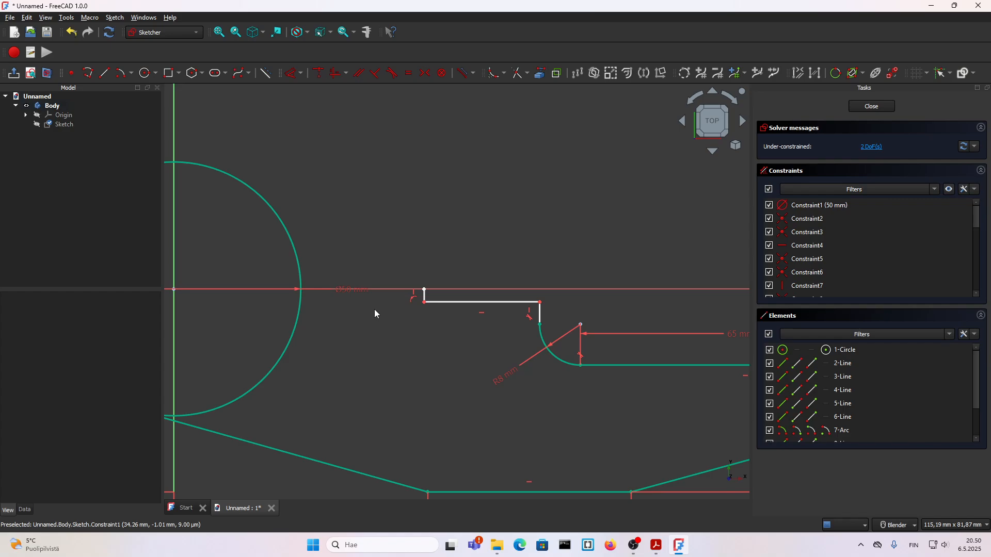
Set the vertical distance between the slot's lower edge and the horizontal axis to 3 mm
scroll(424, 301, "up", 3)
left_click(423, 297)
key("d")
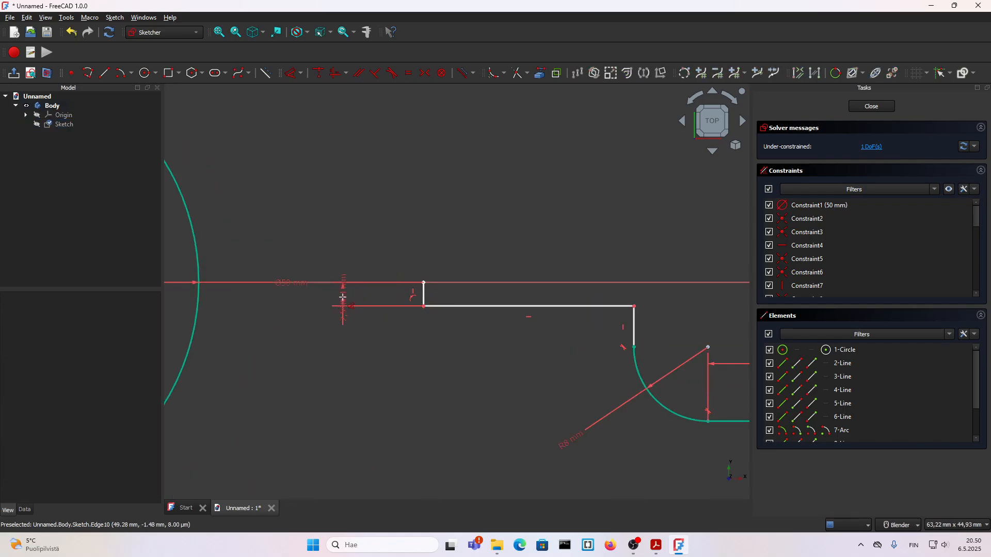
left_click(343, 297)
type("3")
key("Return")
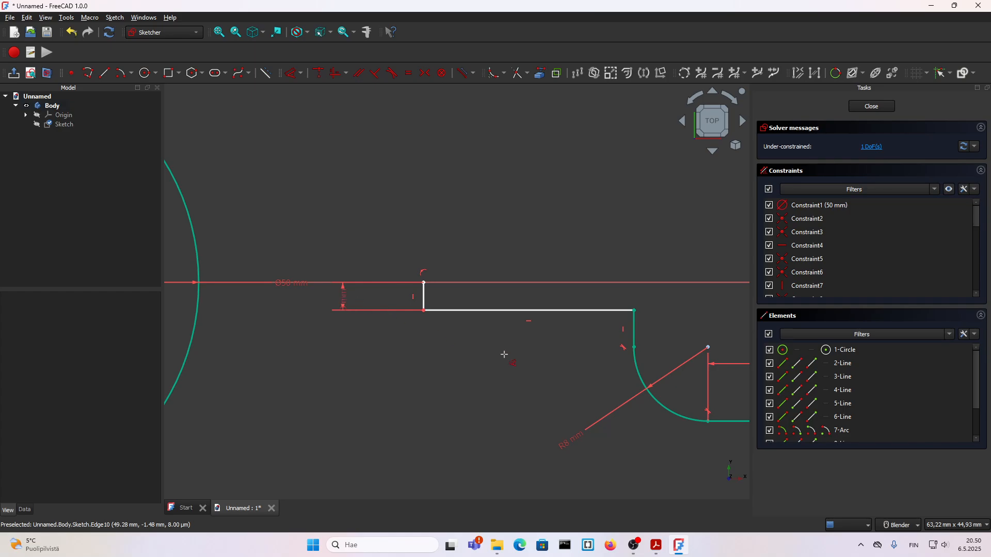
Set the length of the slot's lower horizontal edge to 40 mm
left_click(499, 310)
key("d")
left_click(505, 342)
type("4mm")
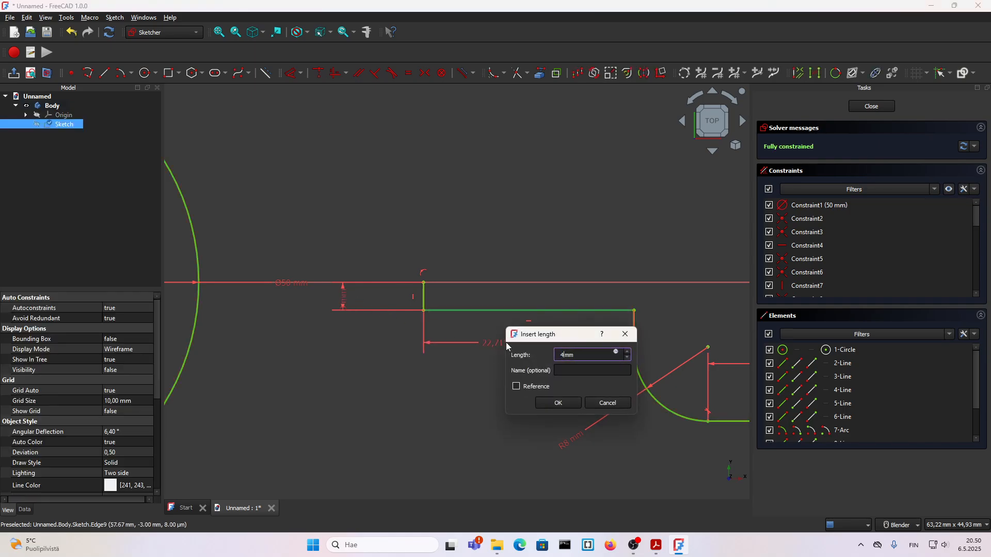
type("0")
key("Return")
scroll(540, 336, "down", 3)
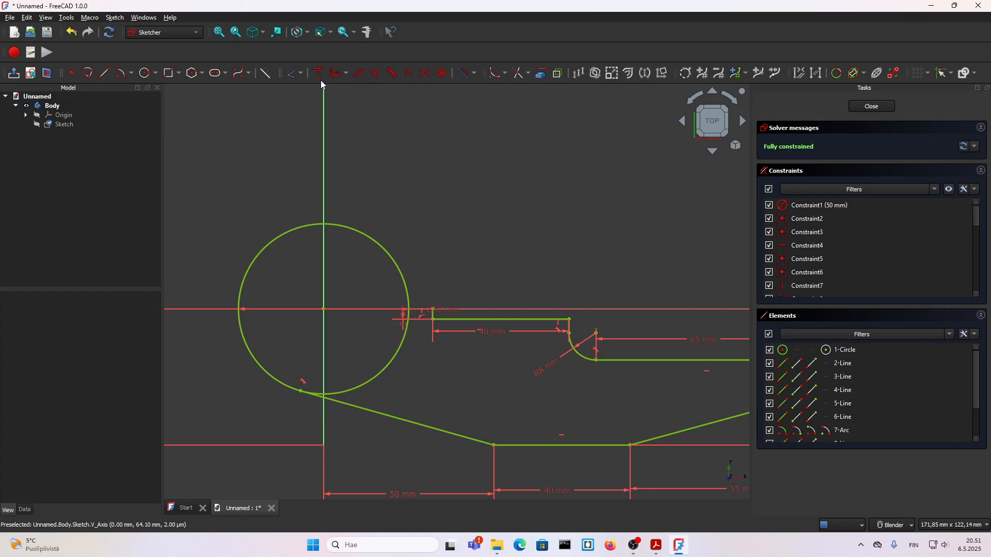
Measure the slot end's horizontal distance from the vertical axis, compare it with the PDF drawing and return to FreeCAD
scroll(329, 323, "up", 1)
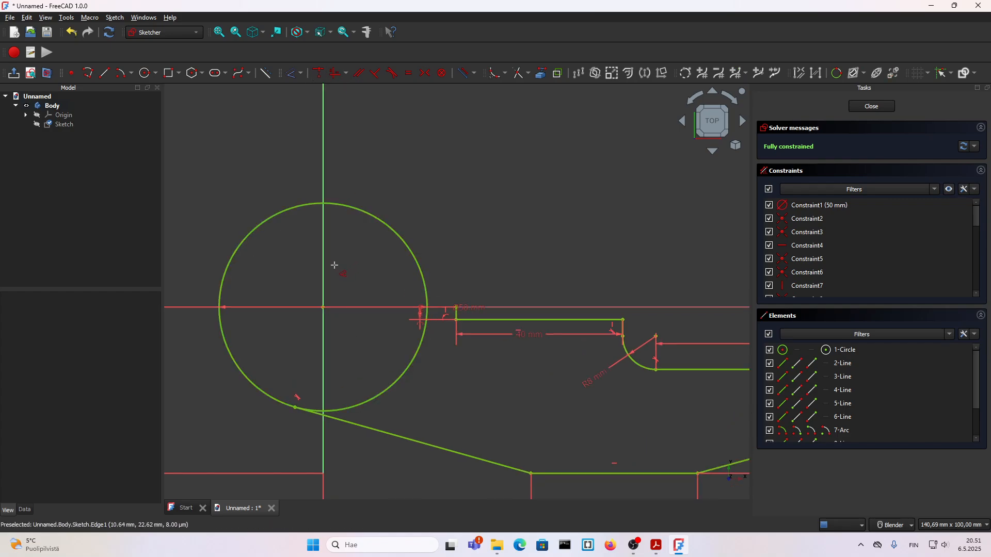
left_click(340, 276)
scroll(454, 313, "up", 2)
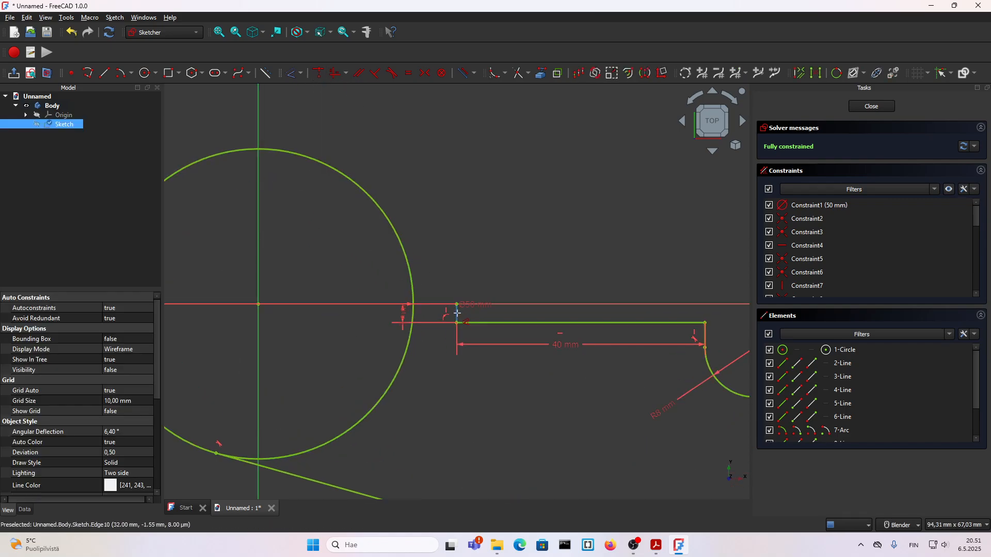
left_click(457, 313)
scroll(448, 314, "down", 3)
scroll(401, 220, "up", 2)
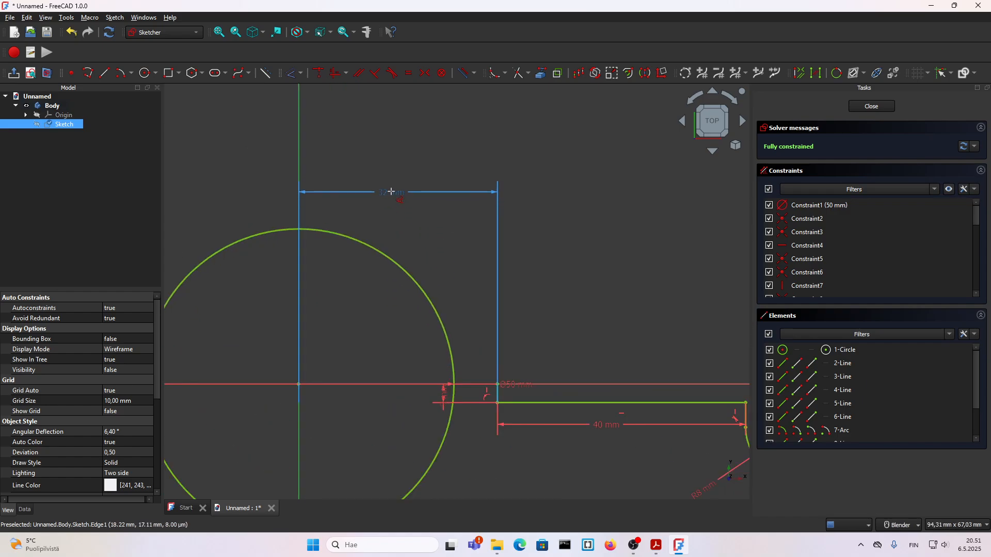
key("Escape")
left_click(657, 548)
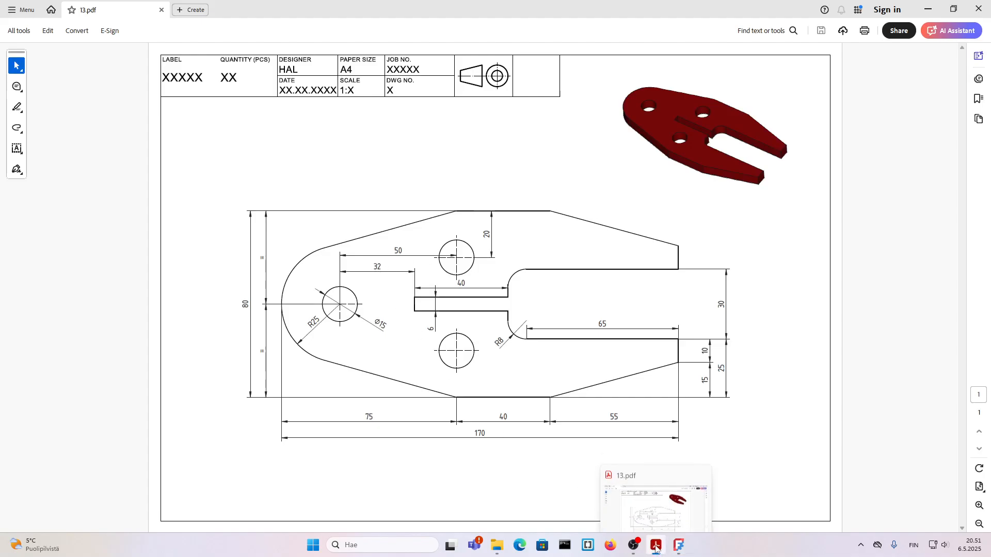
left_click(679, 546)
Hide all constraints of the half-outline sketch from the 3D view
scroll(404, 316, "down", 2)
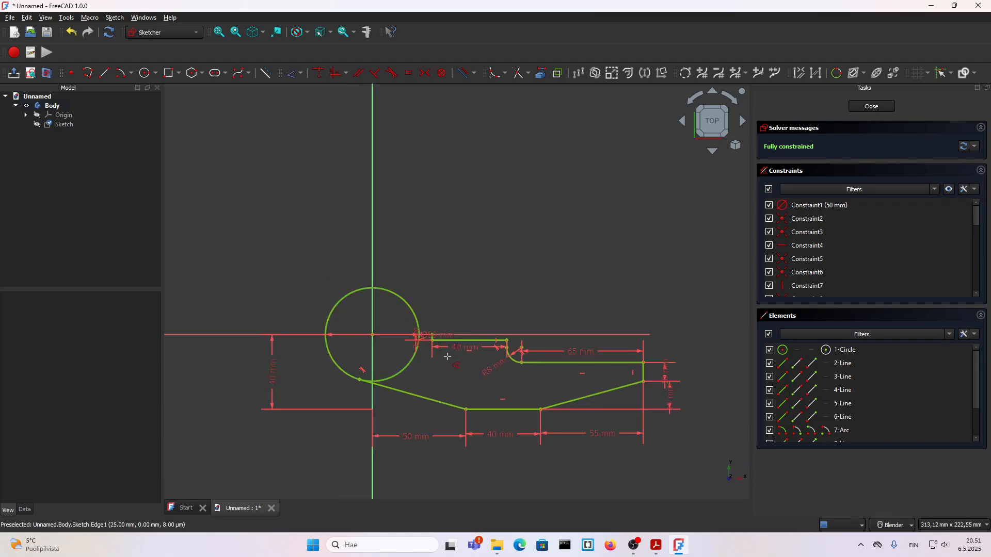
scroll(503, 310, "down", 2)
scroll(556, 370, "up", 2)
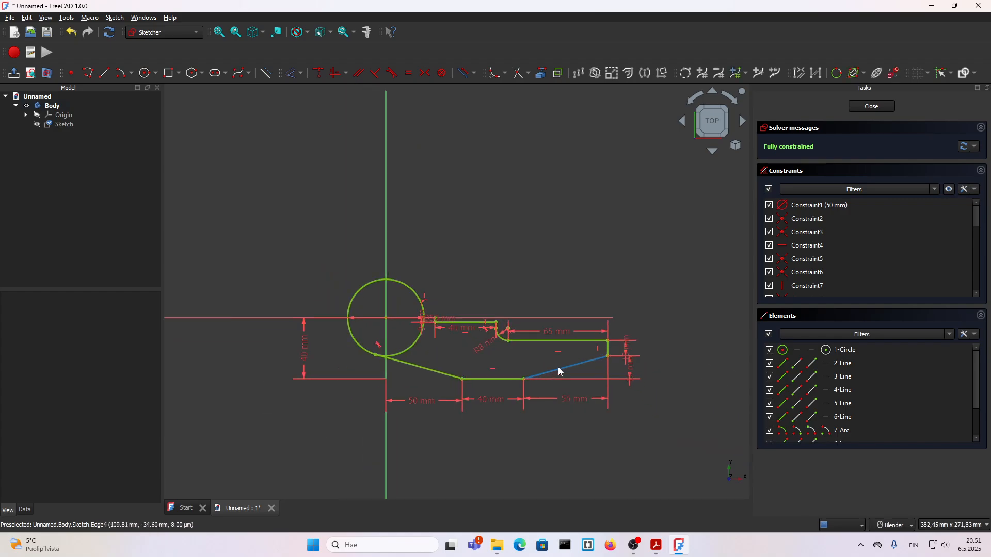
scroll(544, 355, "down", 2)
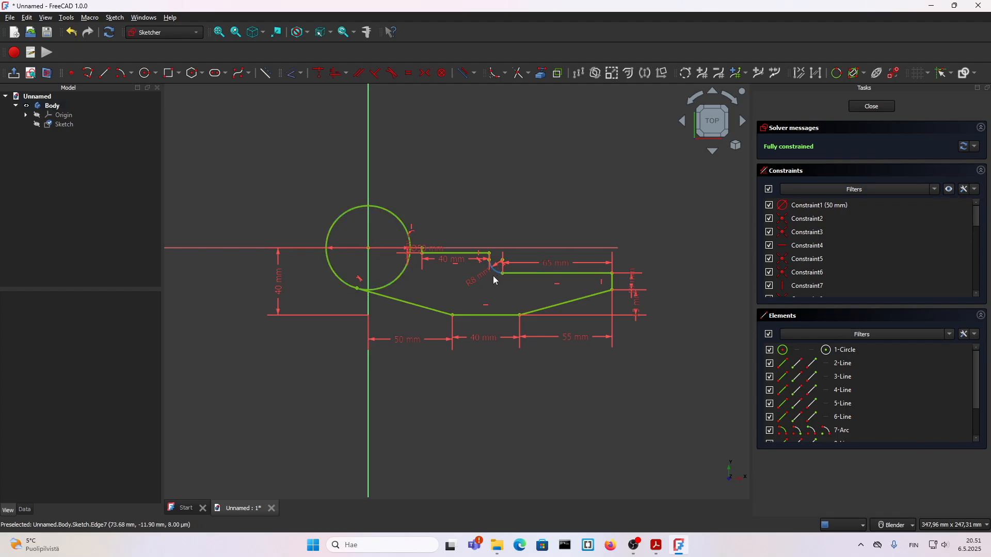
scroll(496, 258, "up", 1)
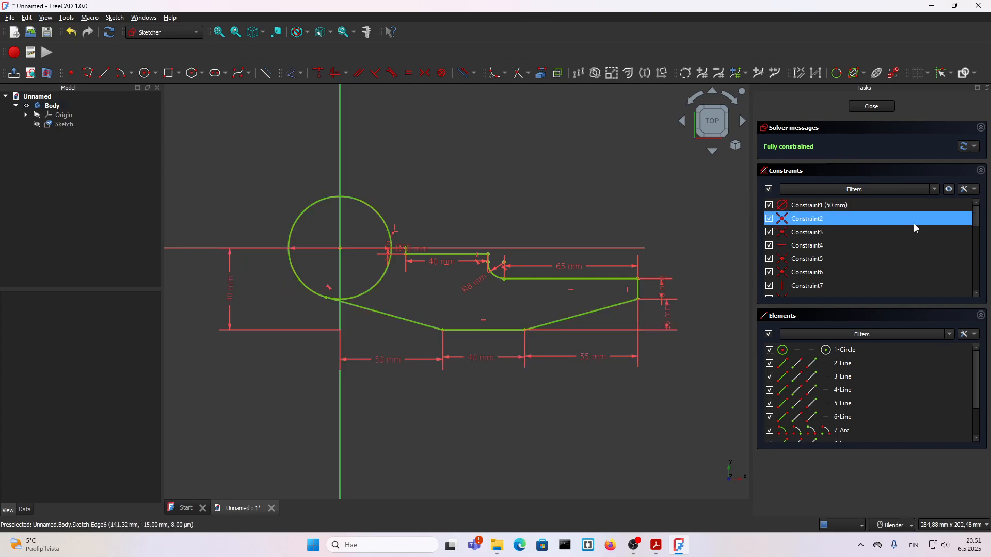
left_click(949, 190)
scroll(335, 283, "down", 2)
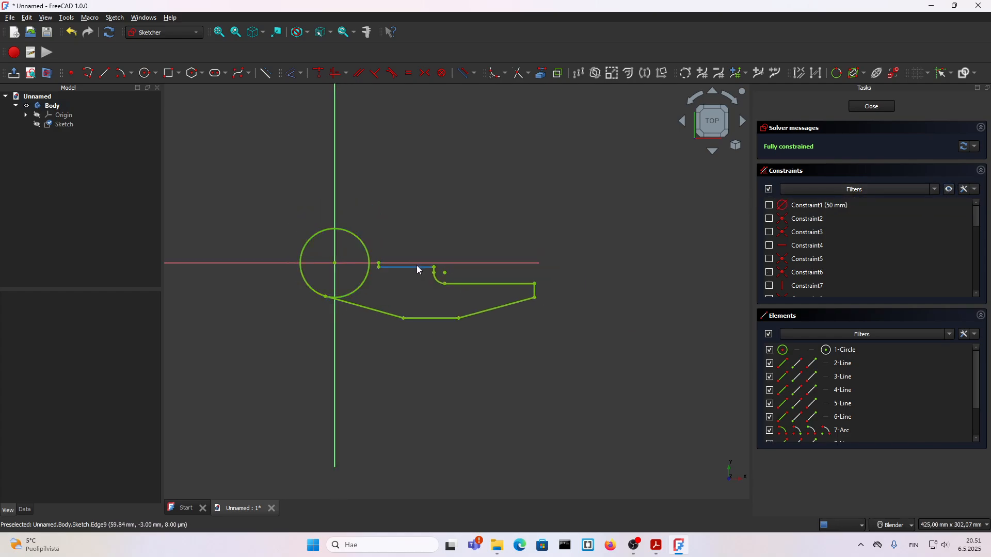
scroll(417, 265, "up", 2)
Mirror all half-outline lines and the arc, without the circle, about the horizontal axis using Symmetry, keeping the originals and adding no symmetry constraints
mouse_move(669, 375)
left_mouse_down()
mouse_move(450, 247)
mouse_move(336, 229)
mouse_move(350, 238)
left_mouse_up()
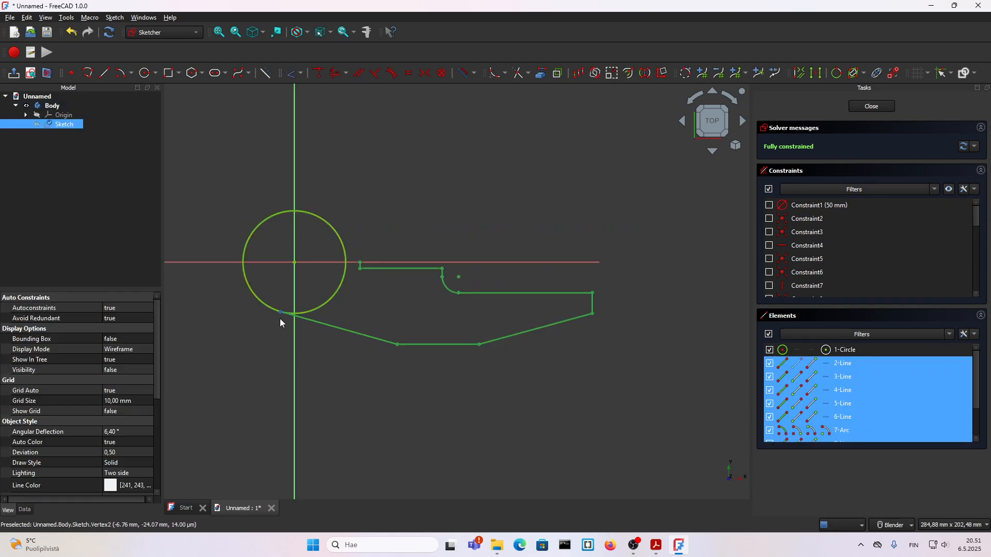
scroll(526, 320, "down", 1)
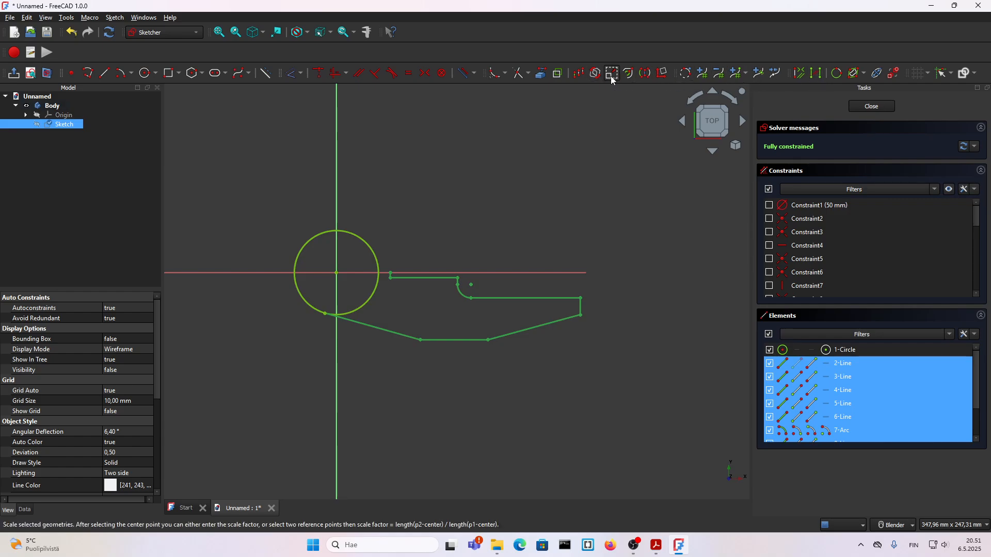
left_click(644, 76)
scroll(464, 273, "up", 1)
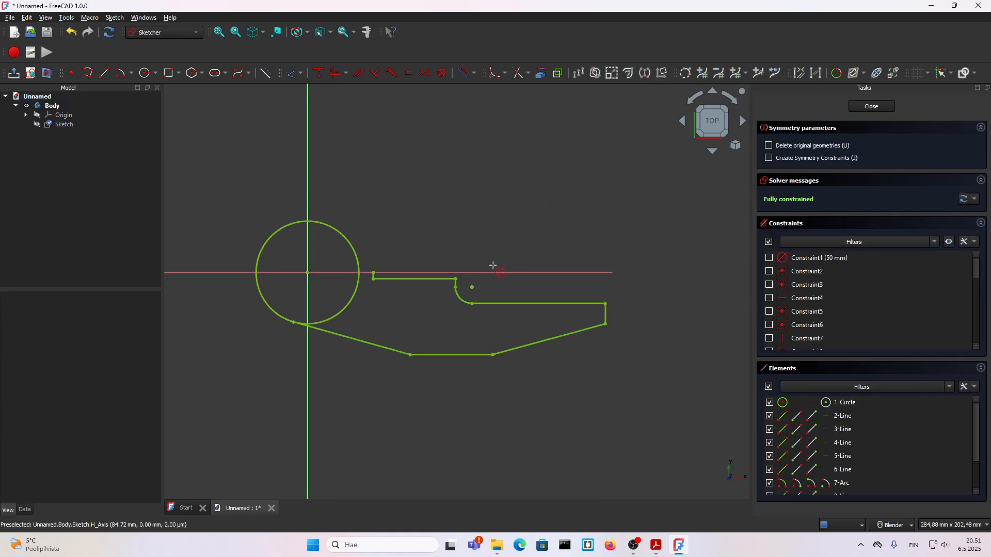
left_click(495, 273)
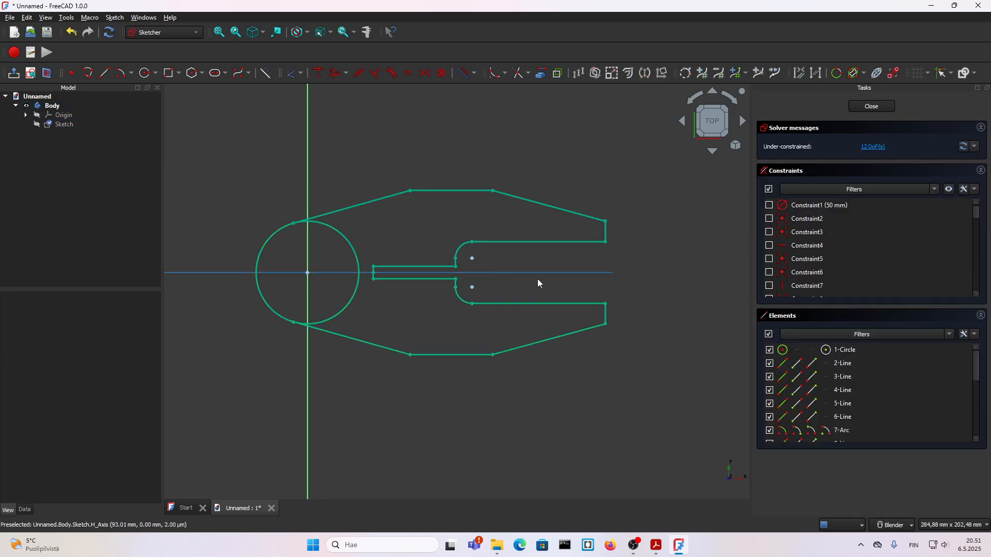
right_click(610, 280)
left_click(652, 249)
scroll(609, 275, "down", 1)
scroll(405, 227, "up", 1)
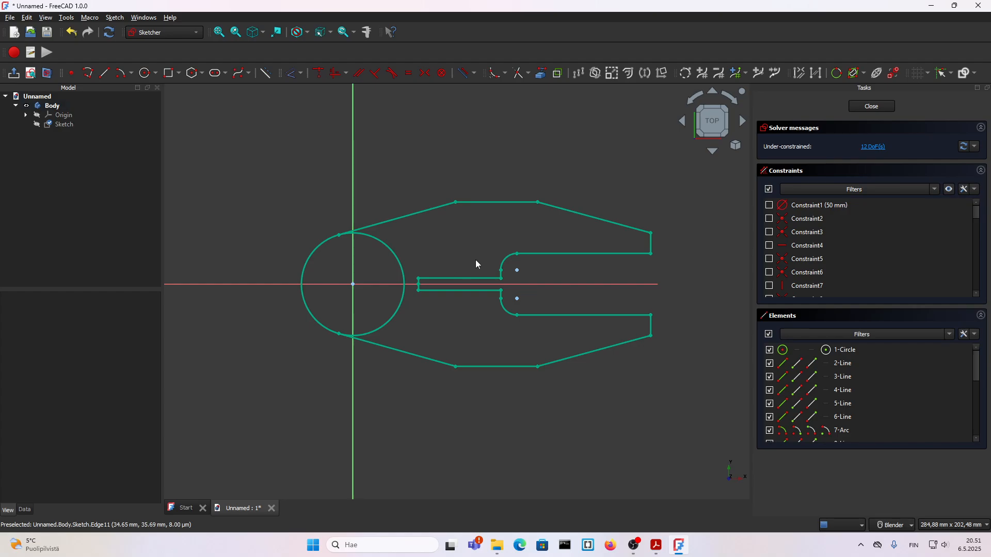
Show all sketch constraints to examine those on the mirrored half, and hide them again
left_click(948, 189)
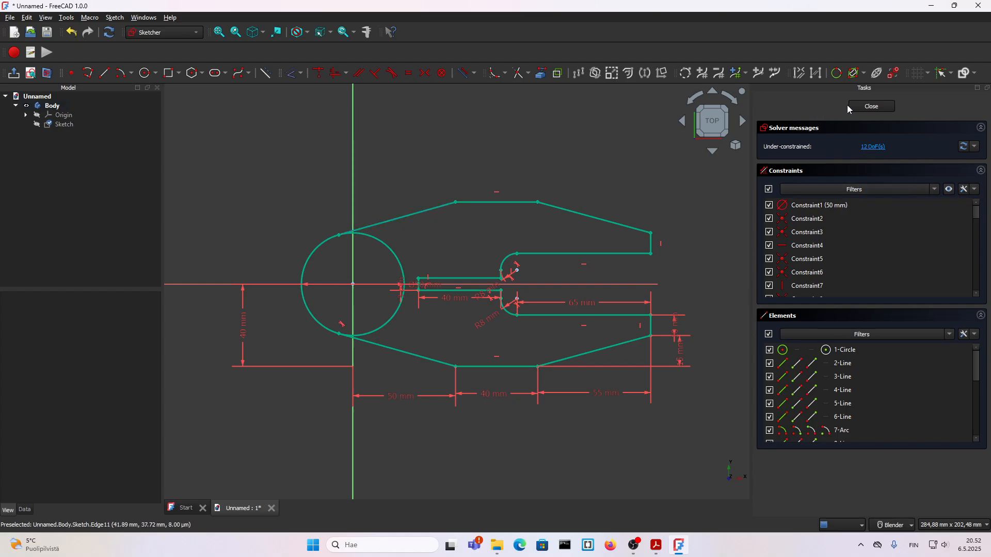
left_click(949, 190)
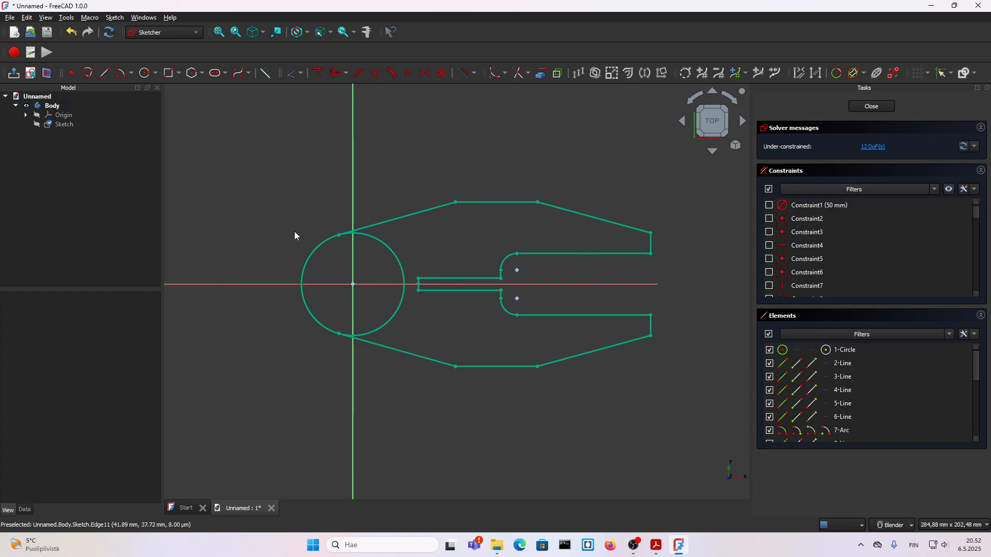
scroll(420, 237, "up", 1)
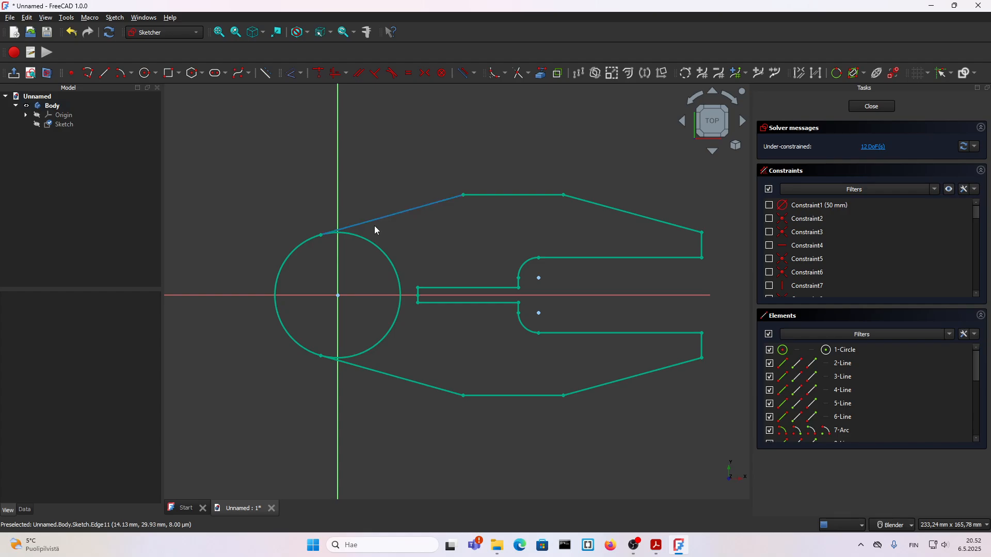
Pull the mirrored upper sloped line off the circle and constrain its free end to lie on the circle
left_click_drag(365, 226, 414, 202)
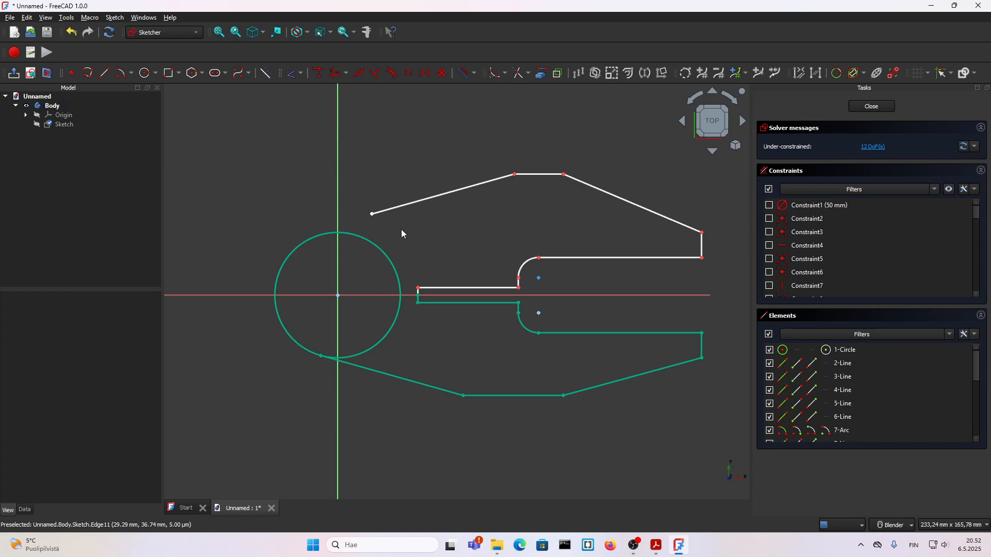
left_click(372, 215)
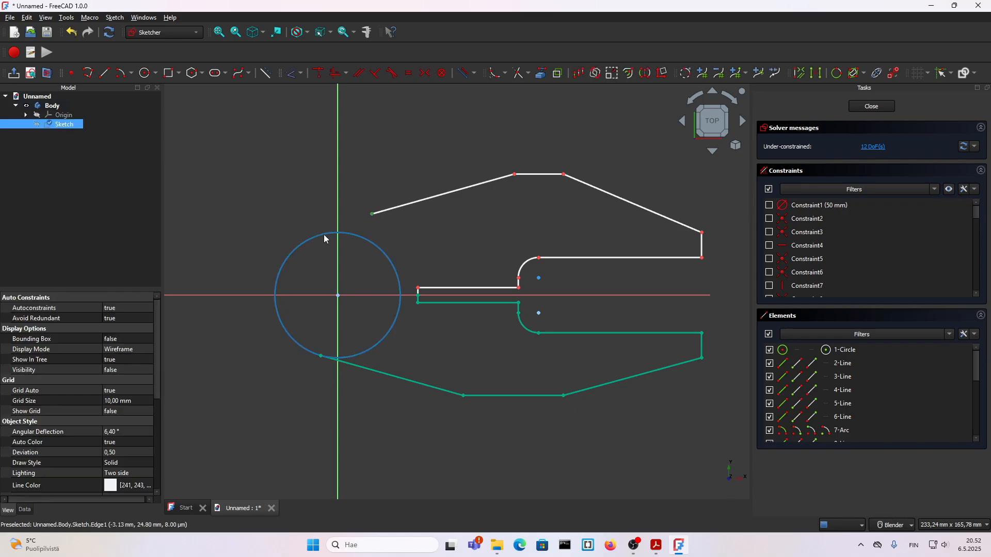
left_click(364, 239)
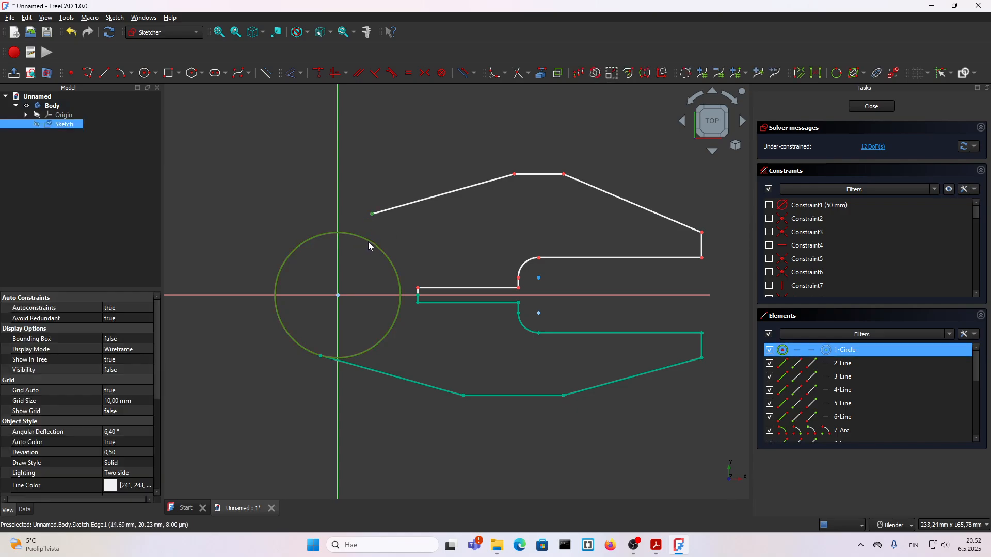
scroll(372, 221, "up", 1)
key("Escape")
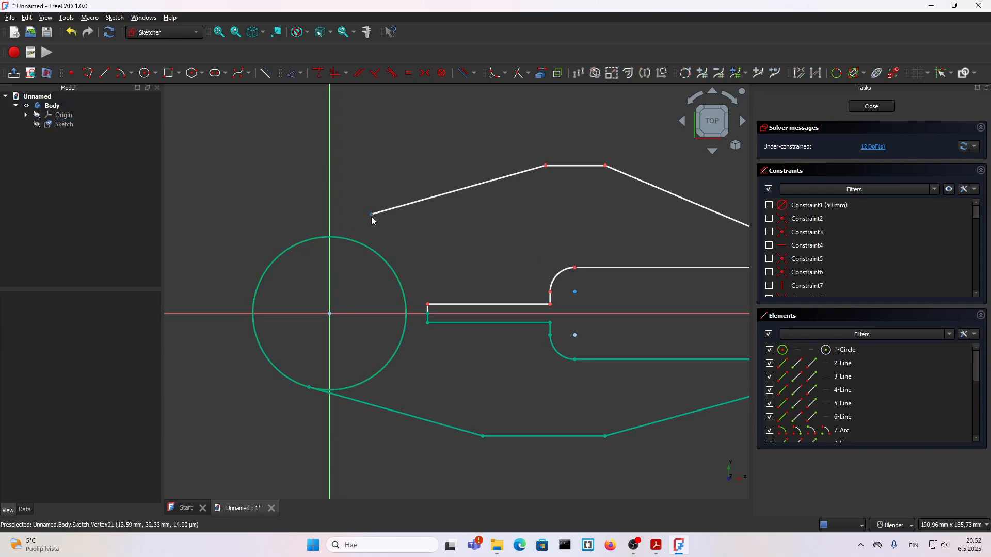
left_click(372, 216)
left_click(363, 244)
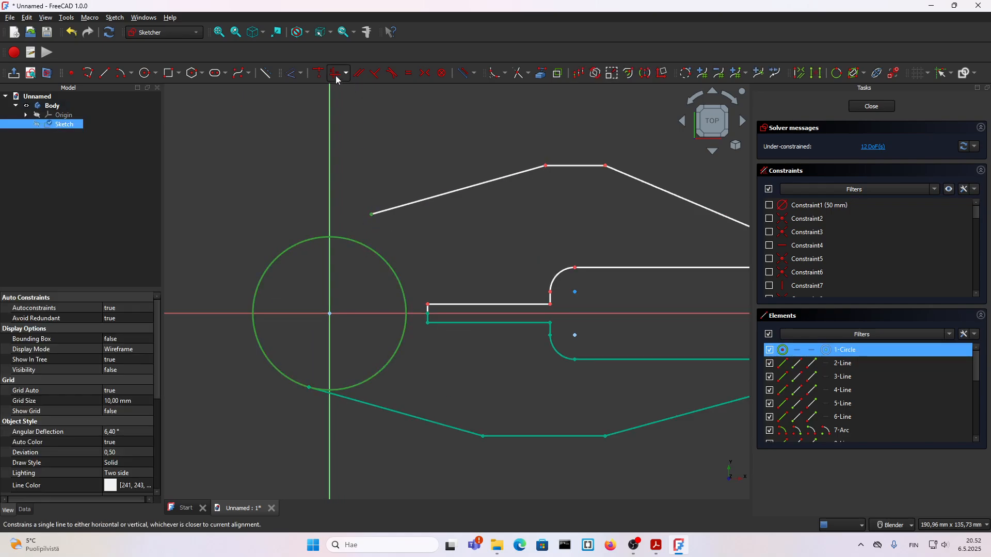
left_click(319, 74)
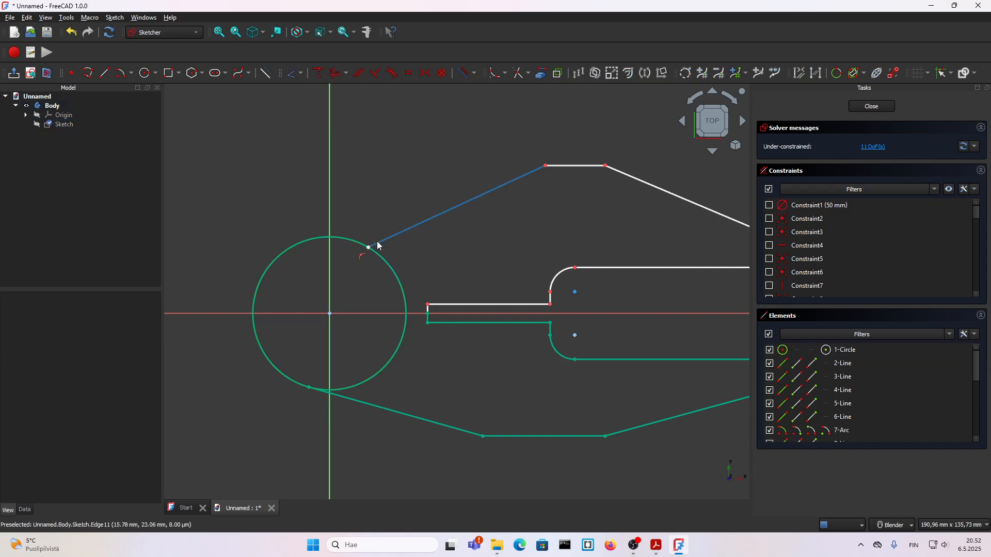
Make the upper sloped line tangent to the 50 mm circle
left_click(325, 232)
left_click(376, 244)
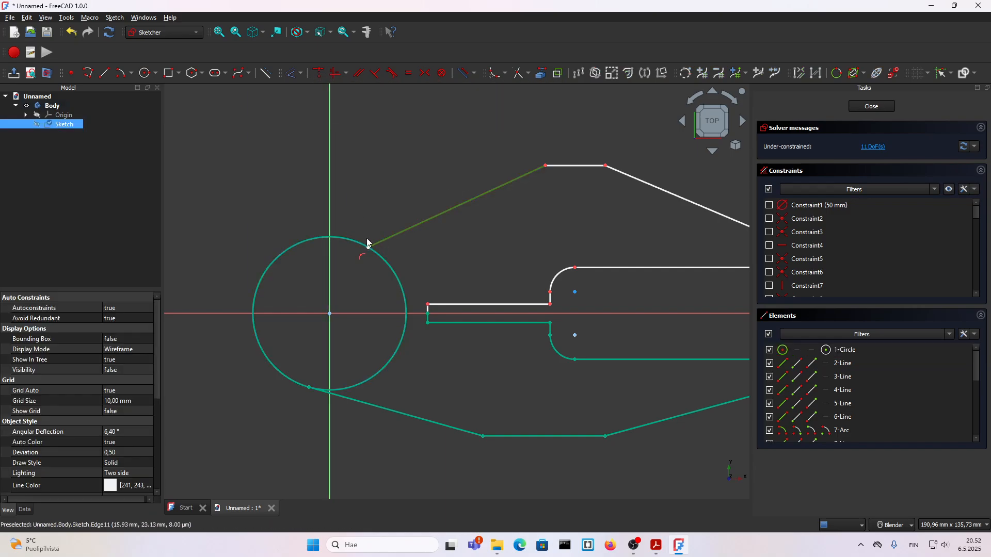
left_click(348, 238)
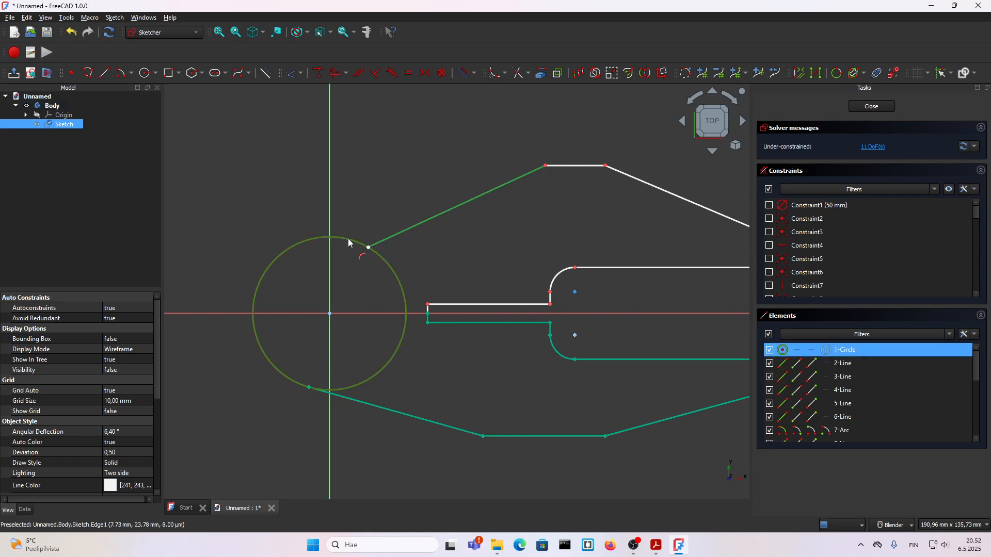
left_click(392, 73)
Shift the upper edge's corner nearest the circle and make it symmetric to the matching lower corner about the horizontal axis
scroll(371, 257, "down", 1)
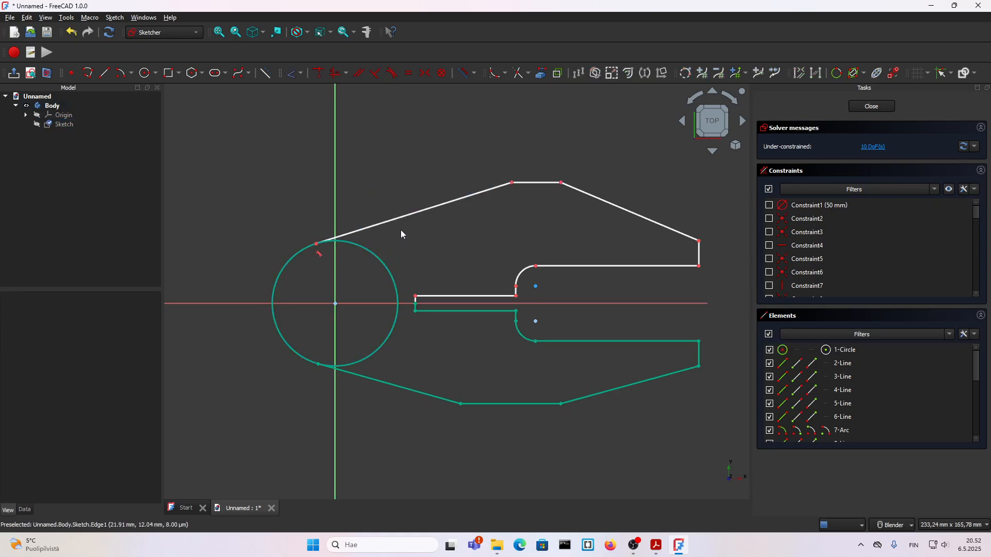
left_click_drag(508, 188, 435, 200)
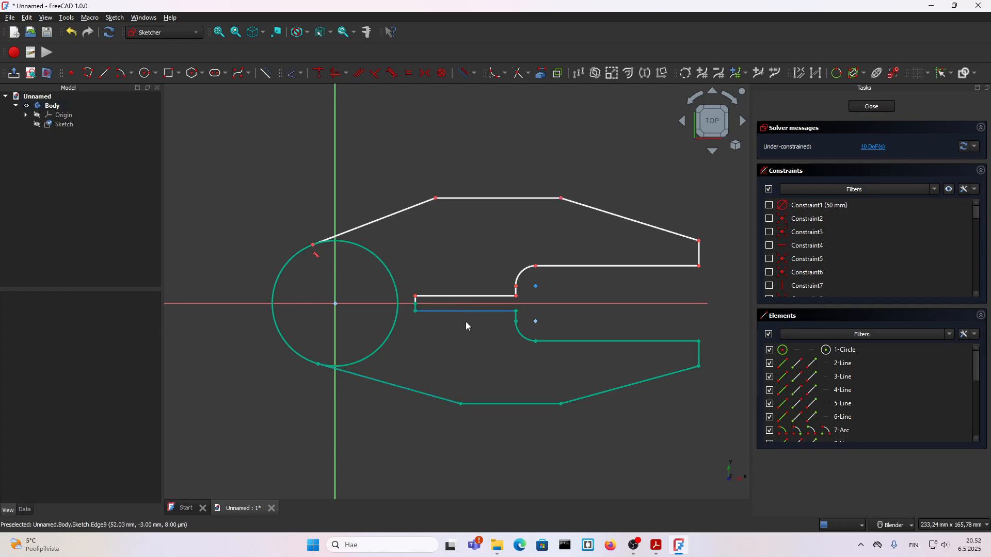
left_click(461, 403)
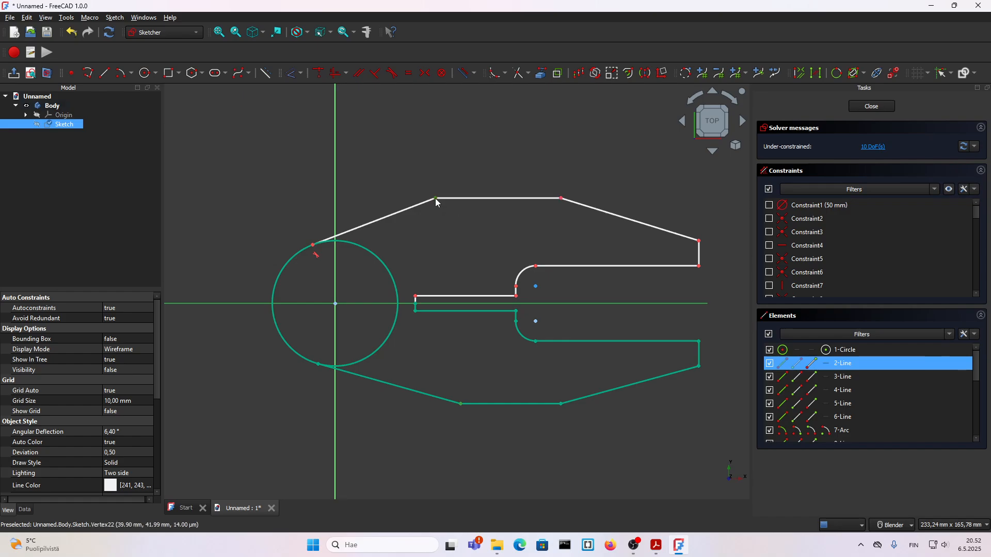
left_click(423, 77)
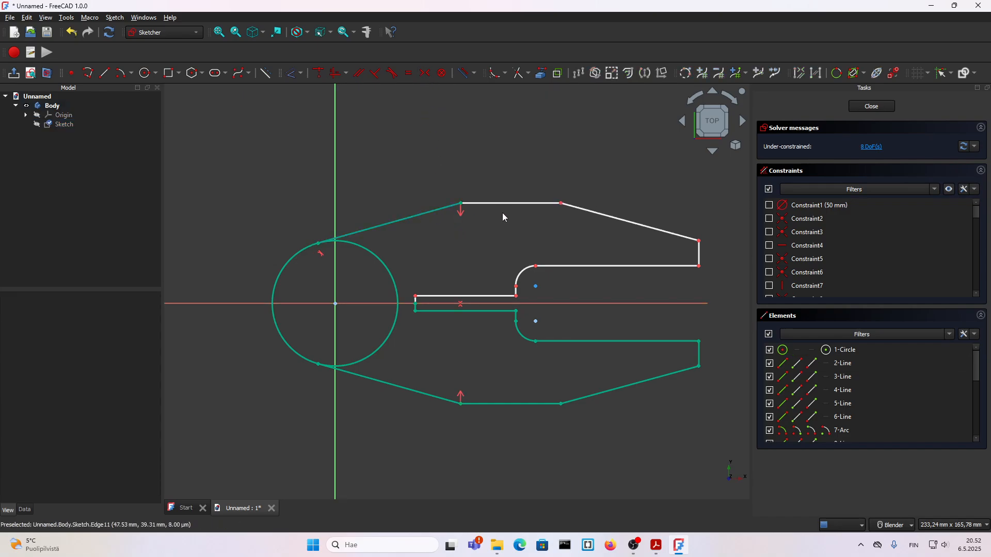
Shift the upper edge's corner farthest from the circle and constrain it vertically in line with the matching lower corner
mouse_move(505, 208)
left_mouse_down()
mouse_move(543, 200)
mouse_move(522, 203)
mouse_move(562, 210)
mouse_move(515, 228)
mouse_move(558, 234)
mouse_move(586, 210)
mouse_move(555, 219)
mouse_move(567, 227)
left_mouse_up()
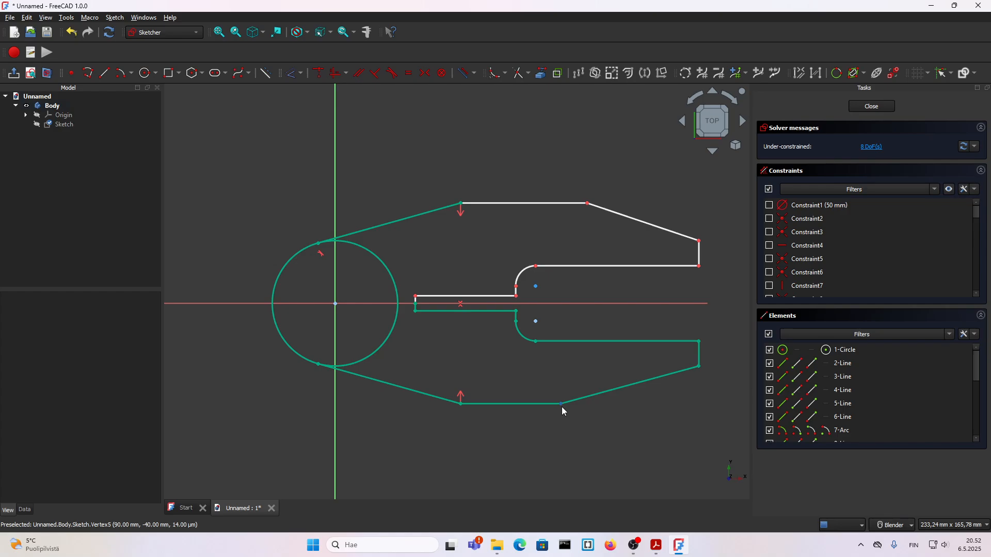
left_click(562, 406)
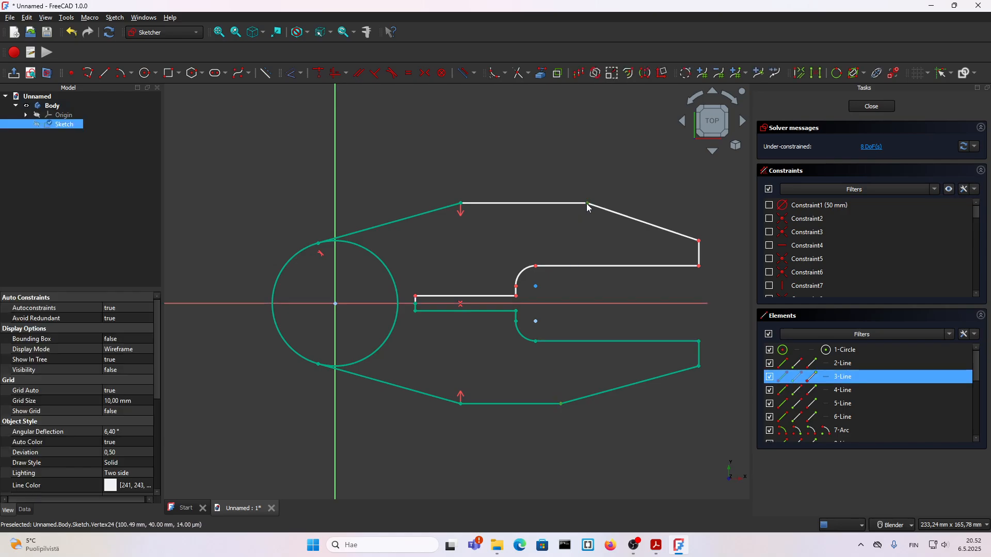
left_click(333, 79)
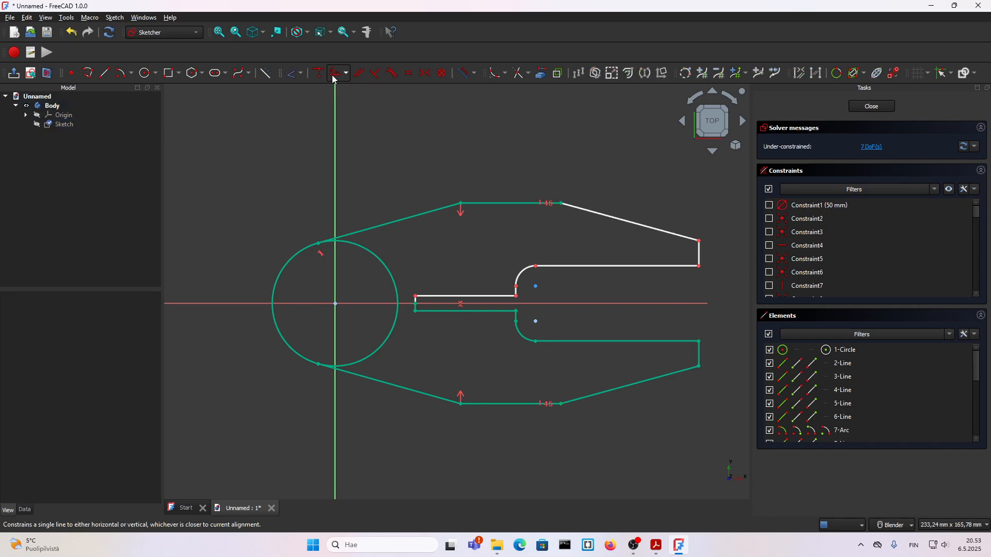
Shift the upper prong's outer tip corner and make it symmetric to the matching lower tip corner about the horizontal axis
scroll(557, 231, "down", 3)
scroll(619, 244, "up", 4)
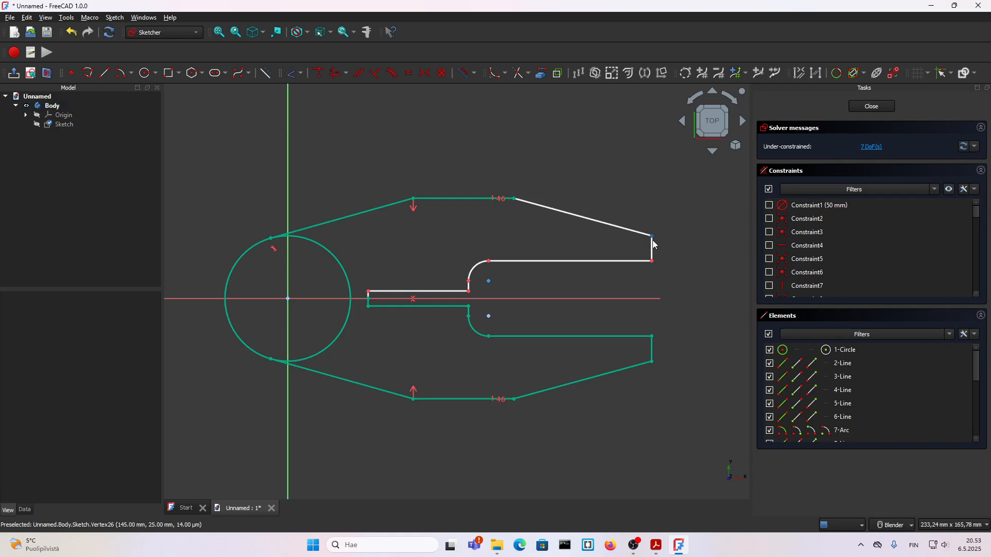
mouse_move(653, 240)
left_mouse_down()
mouse_move(651, 201)
mouse_move(653, 223)
left_mouse_up()
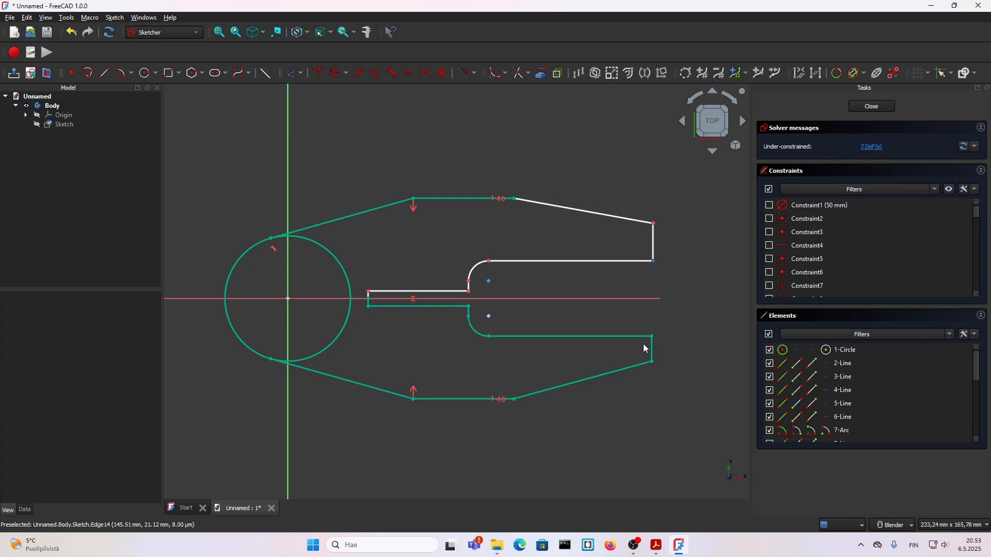
left_click(654, 360)
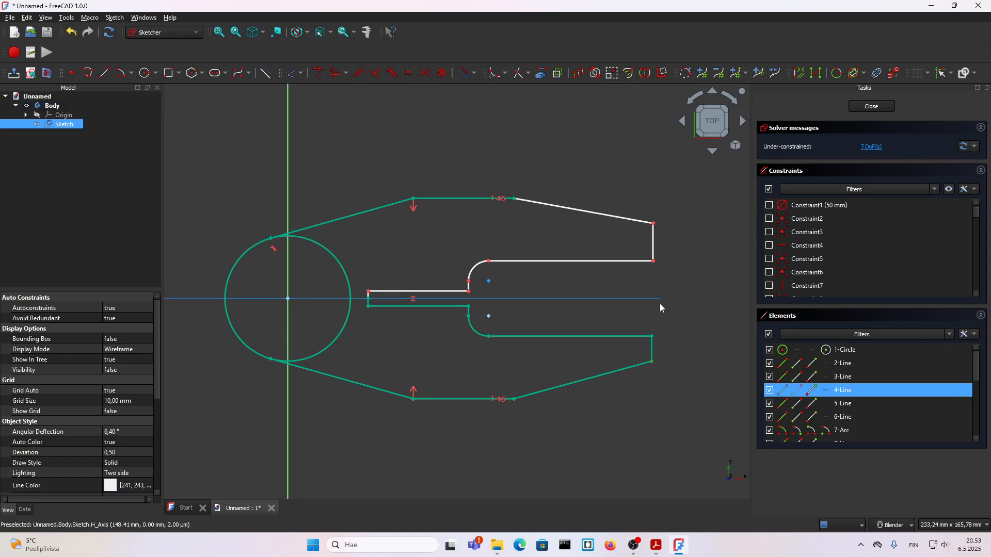
left_click(426, 73)
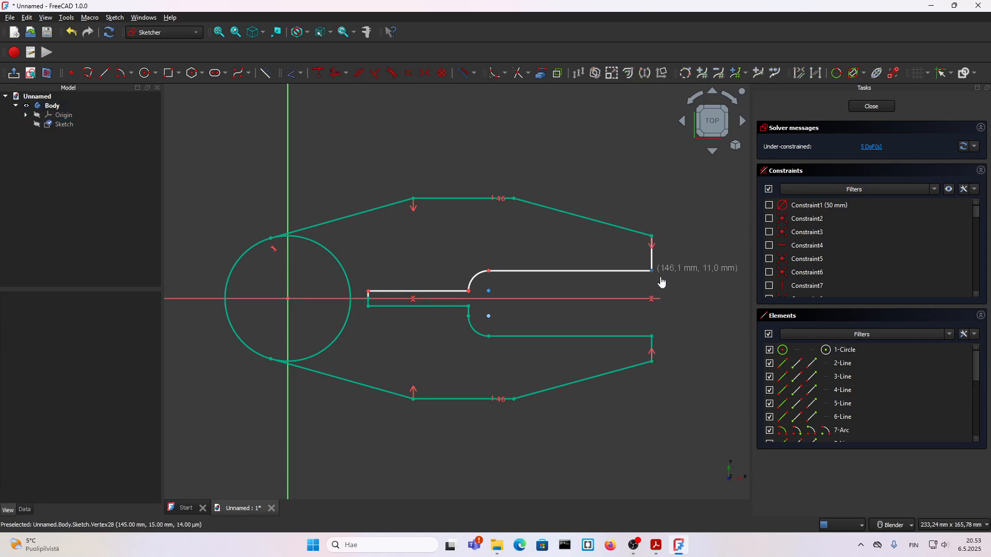
Shift the upper prong's inner tip corner and make it symmetric to the matching lower corner about the horizontal axis
left_click_drag(662, 282, 669, 267)
left_click(661, 299)
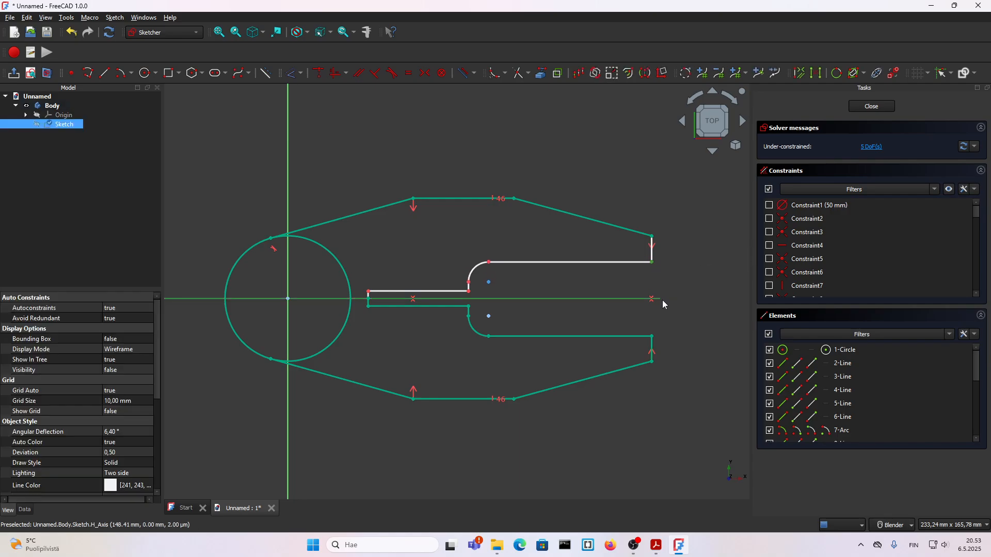
left_click(652, 338)
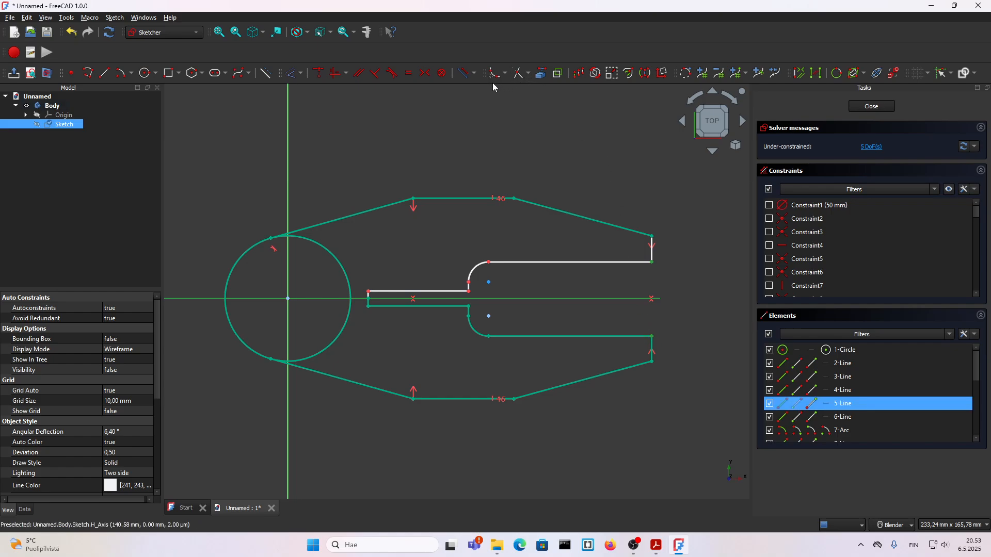
left_click(424, 73)
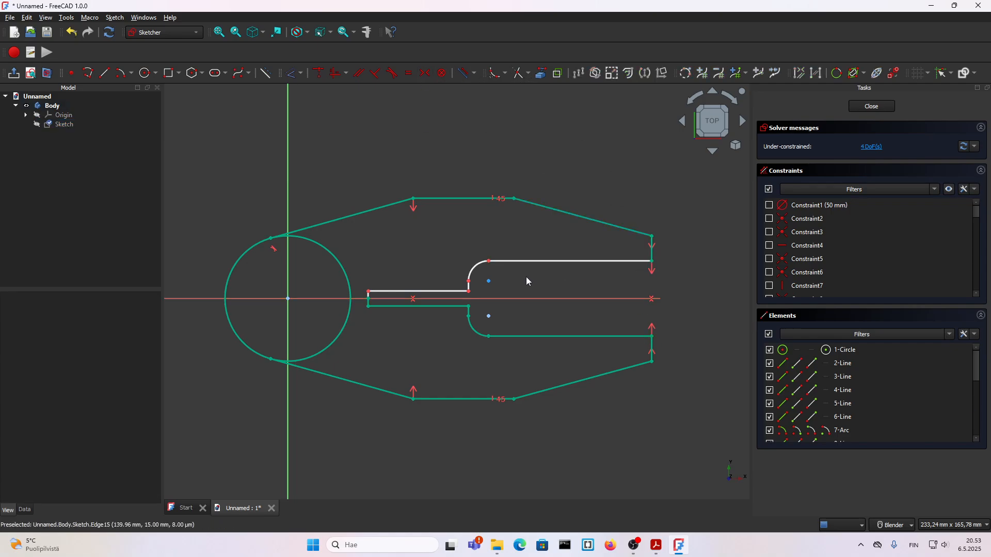
Try to align the corner where the upper slot edge meets the rounded opening with its lower counterpart, and undo the constraint
scroll(506, 268, "up", 3)
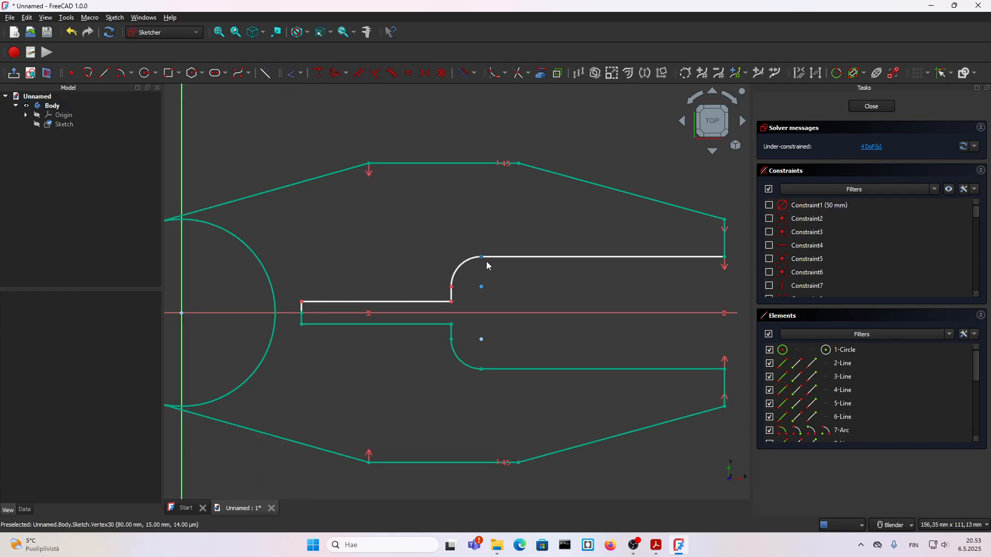
mouse_move(486, 267)
left_mouse_down()
mouse_move(478, 279)
mouse_move(524, 270)
mouse_move(505, 286)
mouse_move(532, 287)
mouse_move(485, 302)
mouse_move(518, 307)
left_mouse_up()
left_click(486, 302)
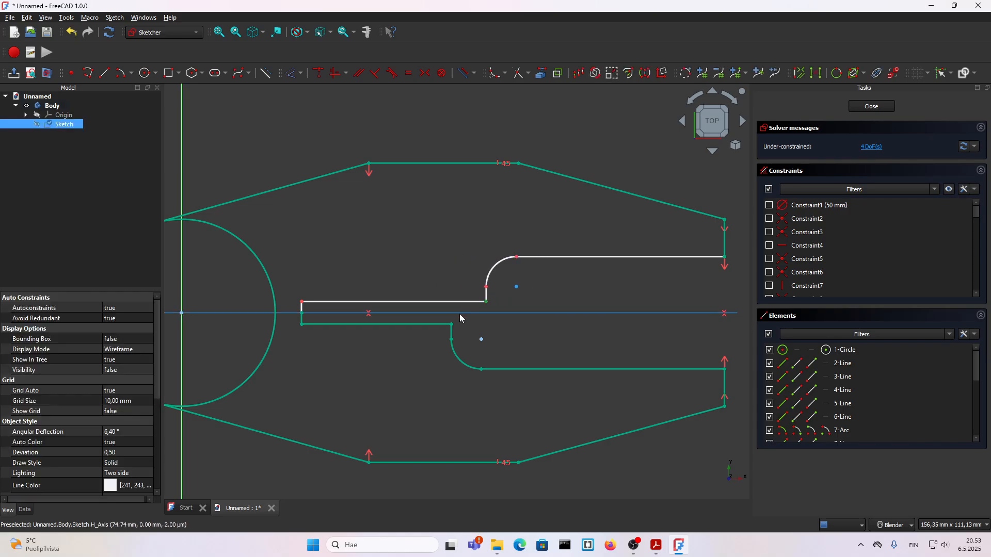
left_click(451, 325)
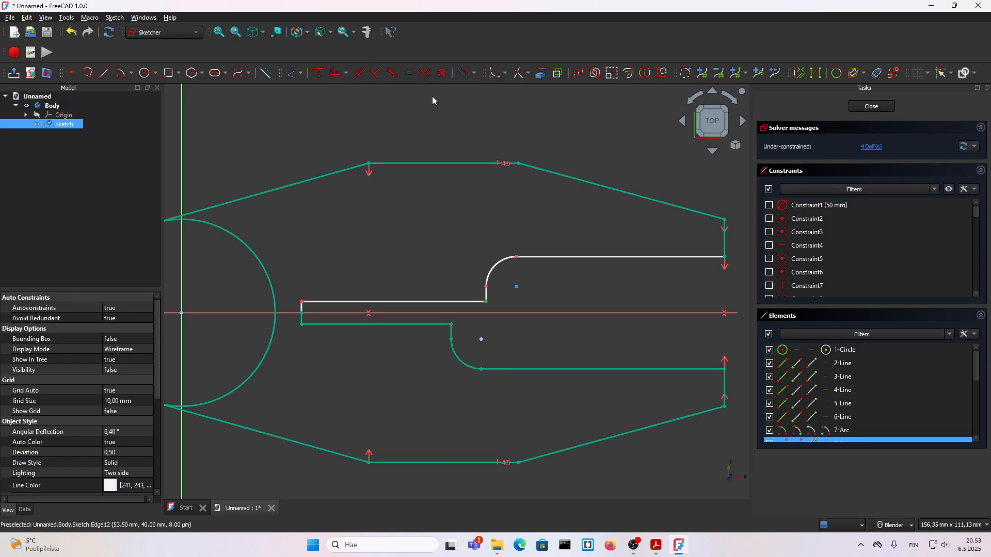
left_click(336, 74)
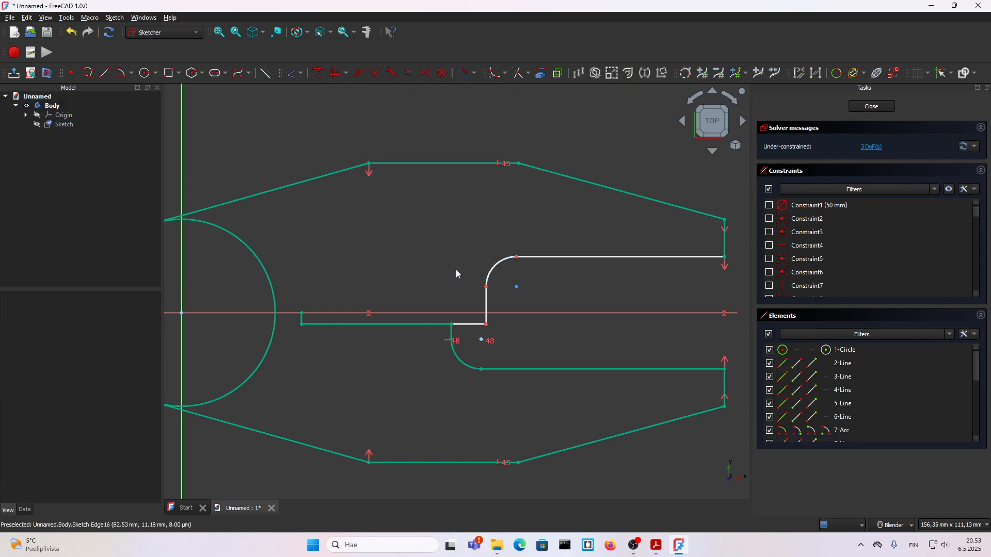
key("ctrl+z")
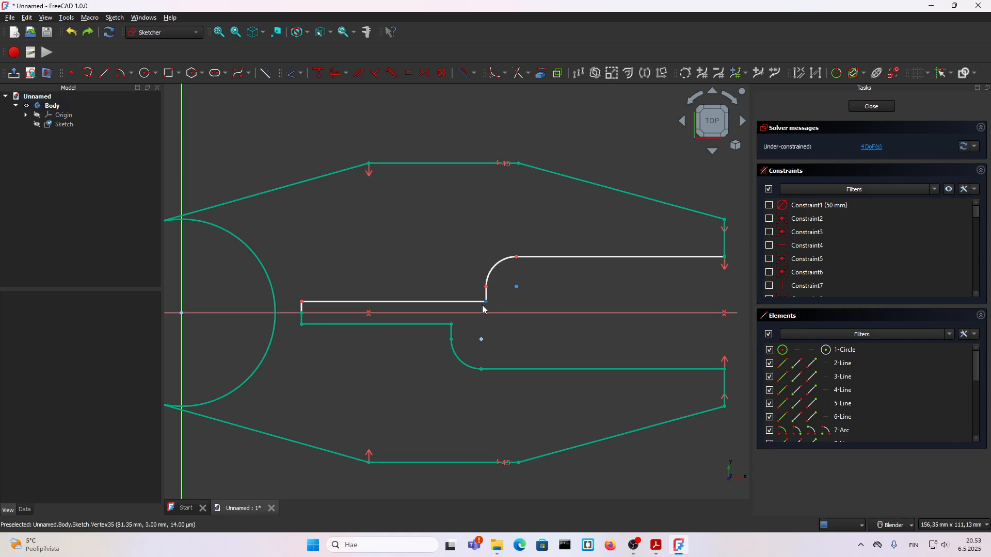
Move the upper corner between slot and rounded opening above its lower counterpart and constrain the two corners vertically in line
left_click_drag(486, 301, 450, 301)
key("ctrl+z")
left_click(448, 299)
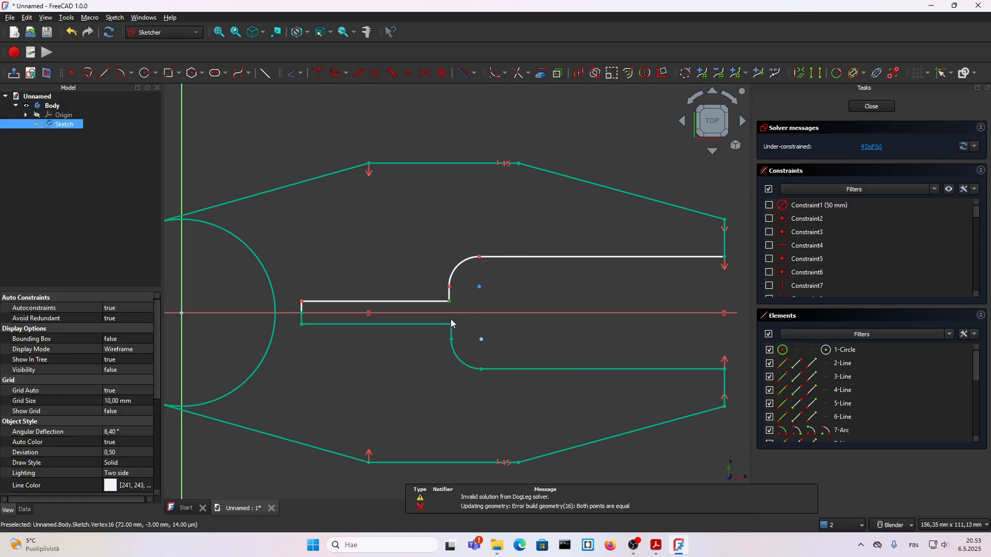
left_click(452, 324)
left_click(336, 74)
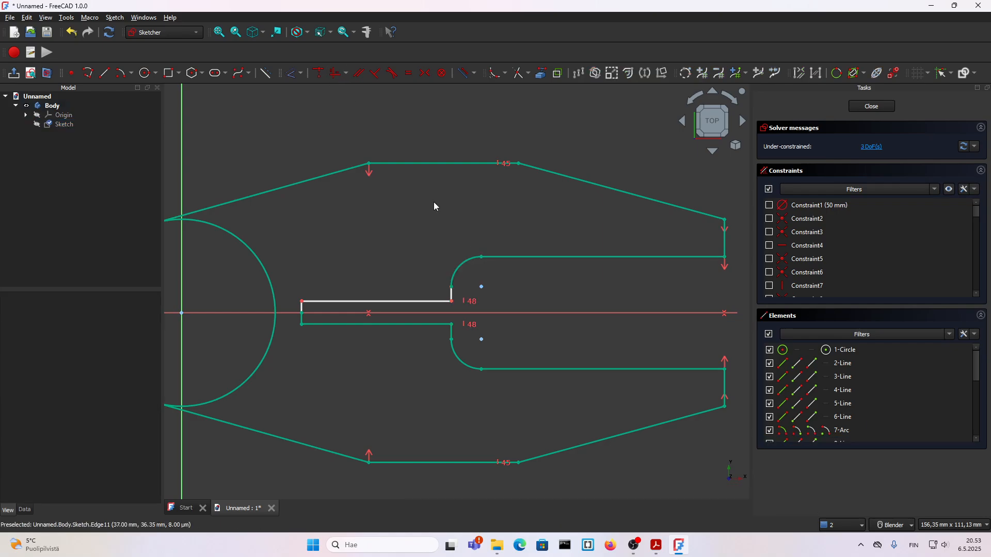
Pull the upper slot line aside and make its end line's point on the axis coincident with the lower slot end's point
scroll(475, 324, "down", 2)
scroll(474, 325, "up", 2)
mouse_move(463, 303)
left_mouse_down()
mouse_move(454, 285)
mouse_move(481, 291)
mouse_move(473, 295)
left_mouse_up()
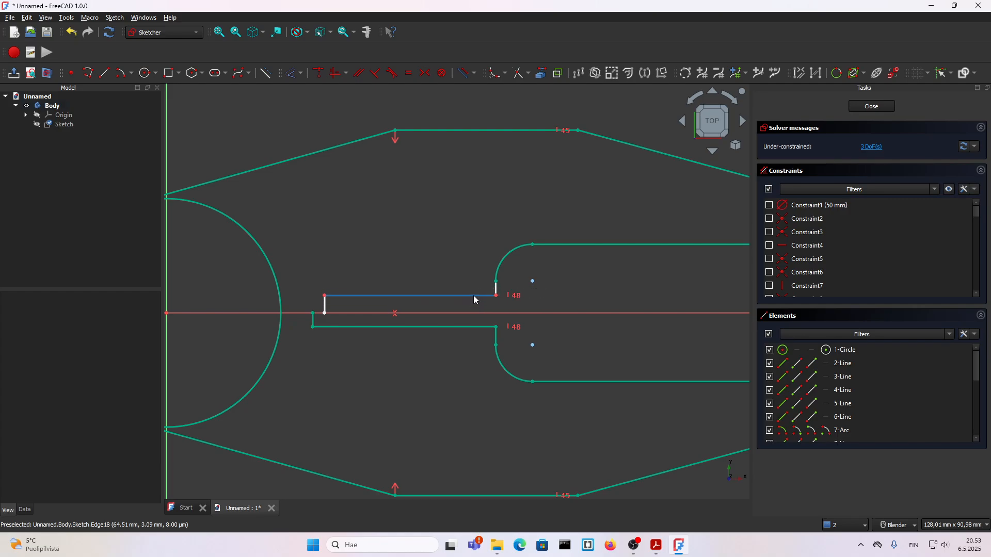
left_click(327, 319)
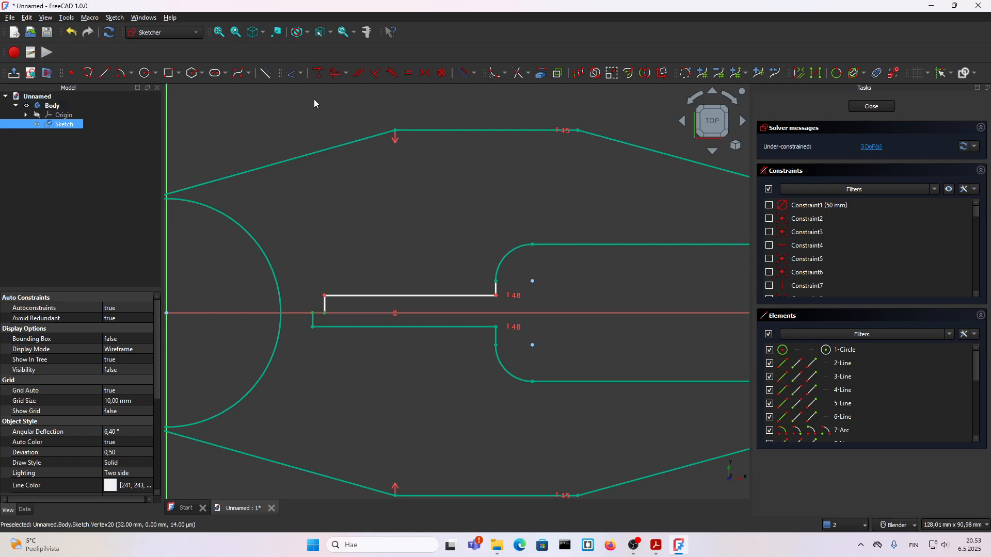
left_click(346, 296)
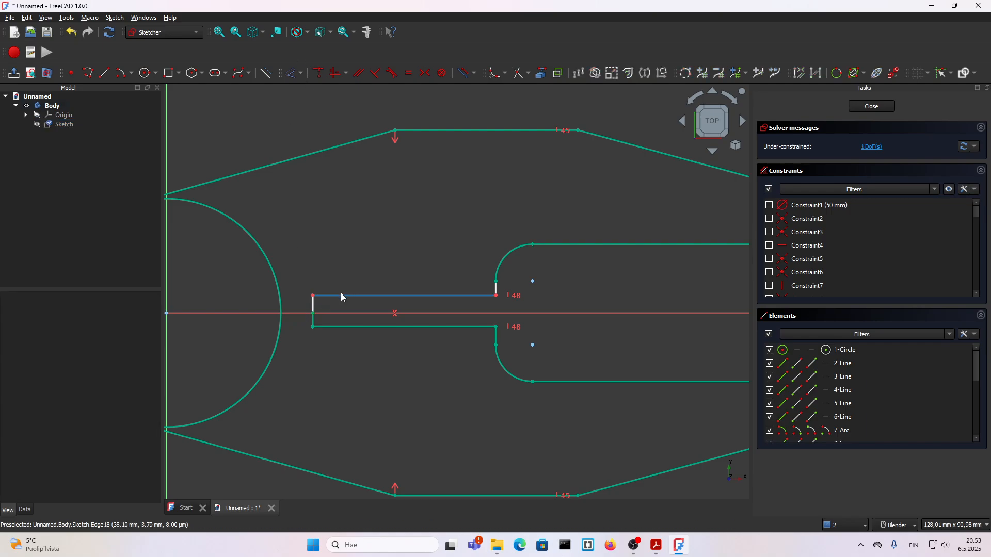
Make the upper corner of the slot's closed end symmetric to the lower corner about the horizontal axis
scroll(363, 298, "up", 2)
left_click_drag(314, 296, 320, 303)
left_click(312, 296)
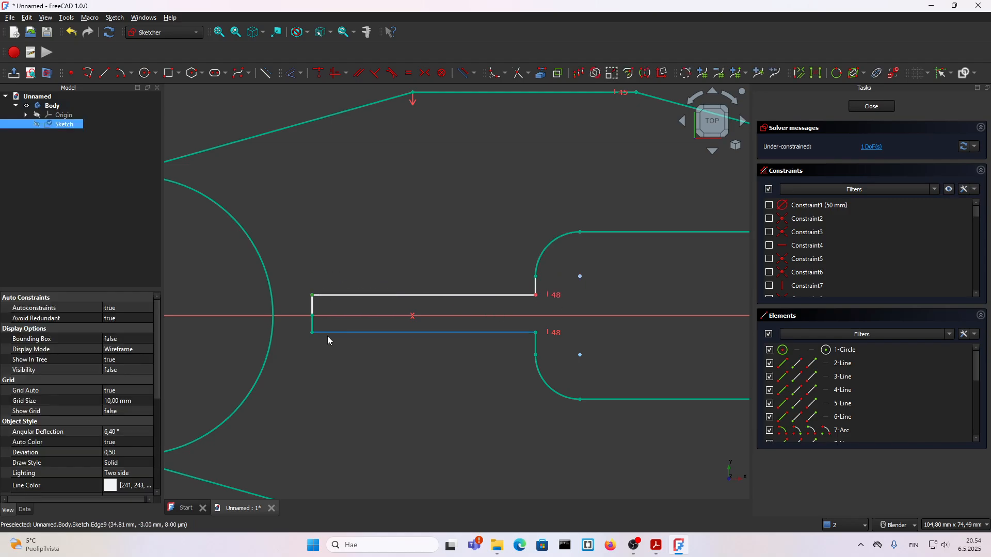
left_click(312, 334)
left_click(325, 320)
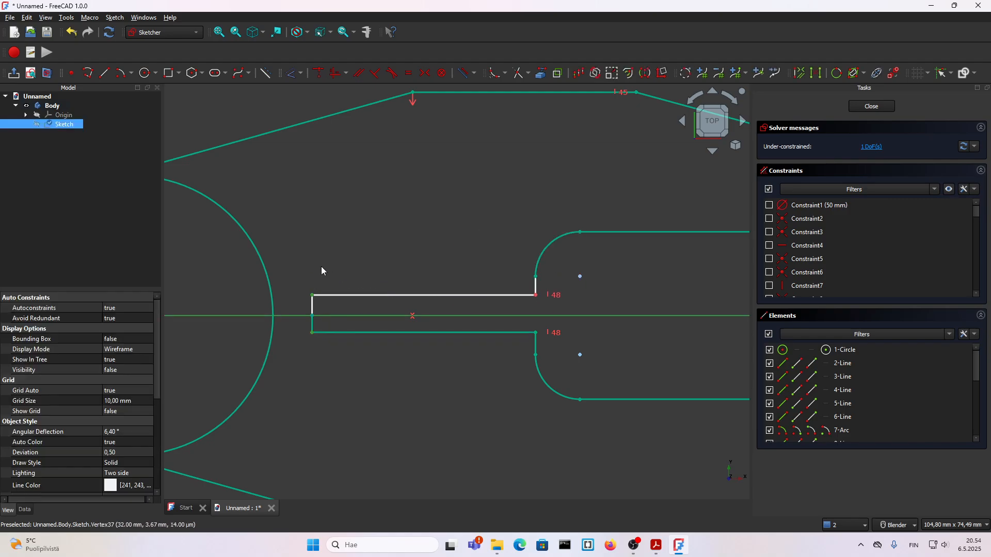
left_click(426, 79)
Trim away the part of the 50 mm circle inside the outline, between the two tangent points
scroll(431, 258, "down", 5)
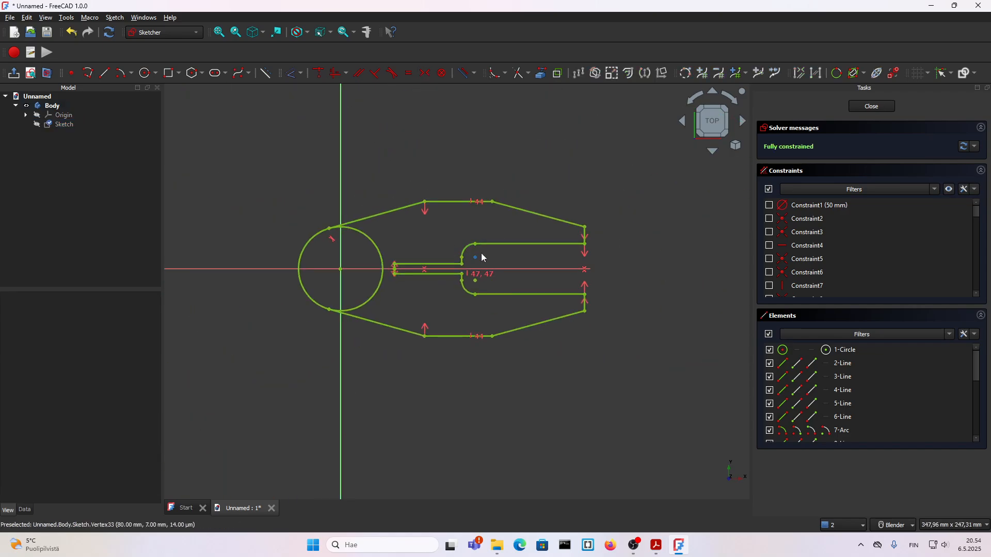
scroll(387, 263, "up", 1)
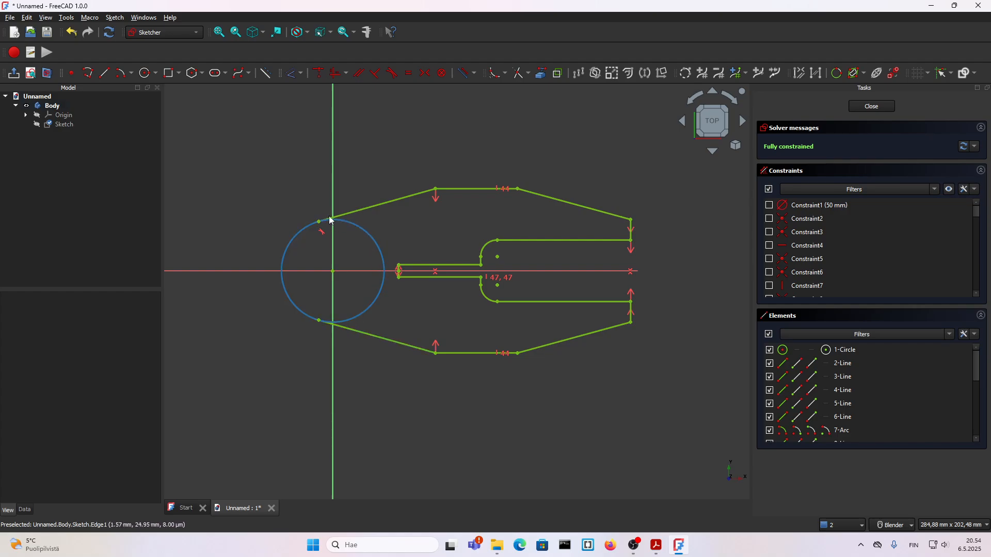
scroll(371, 258, "up", 1)
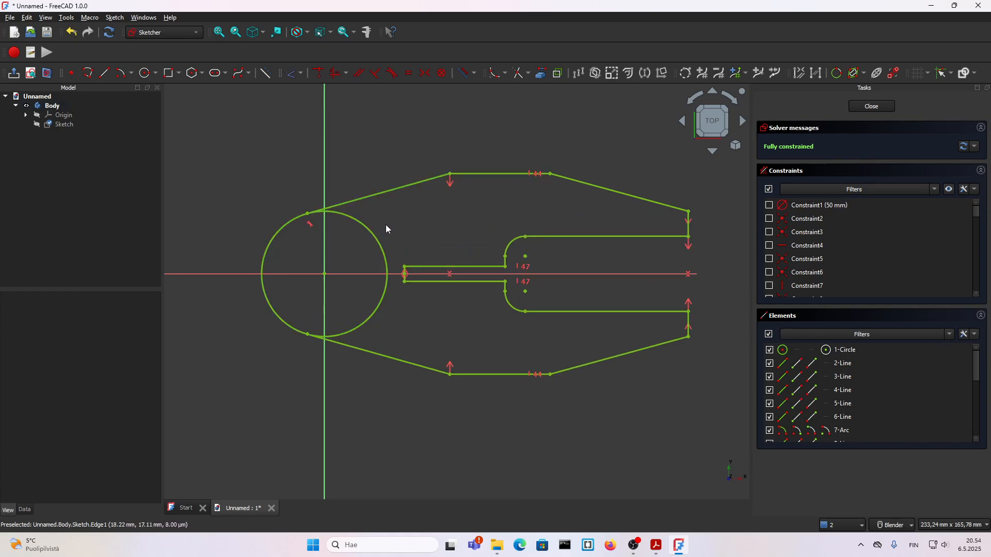
left_click(514, 78)
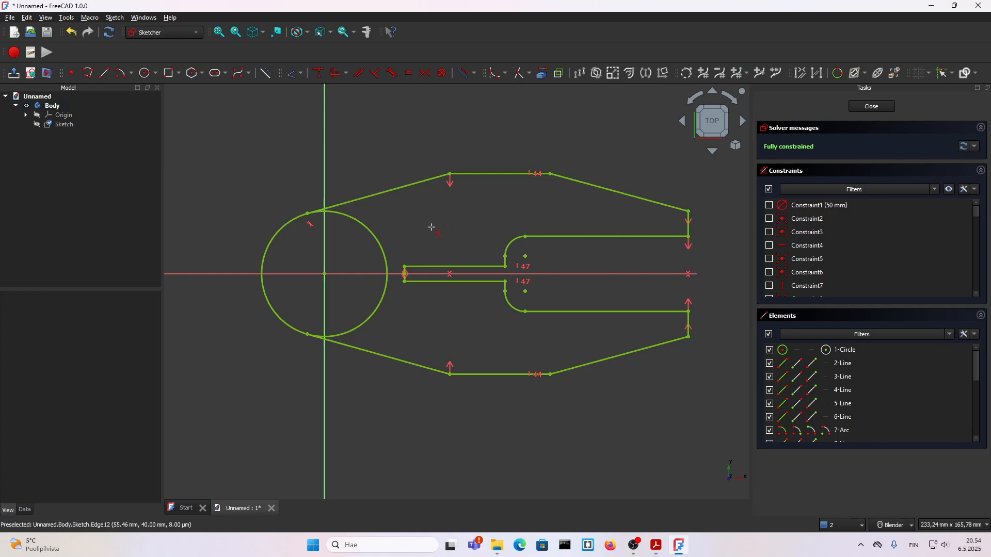
left_click(378, 246)
key("Escape")
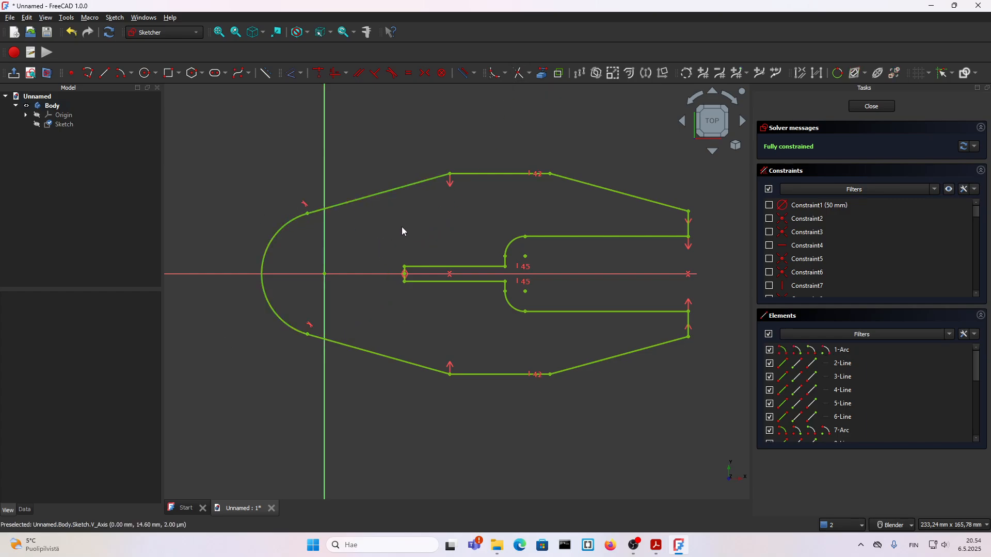
Check the hole dimensions in the 13.pdf drawing and sketch three hole circles in FreeCAD: one at the origin, one above and one below the slot
left_click(656, 545)
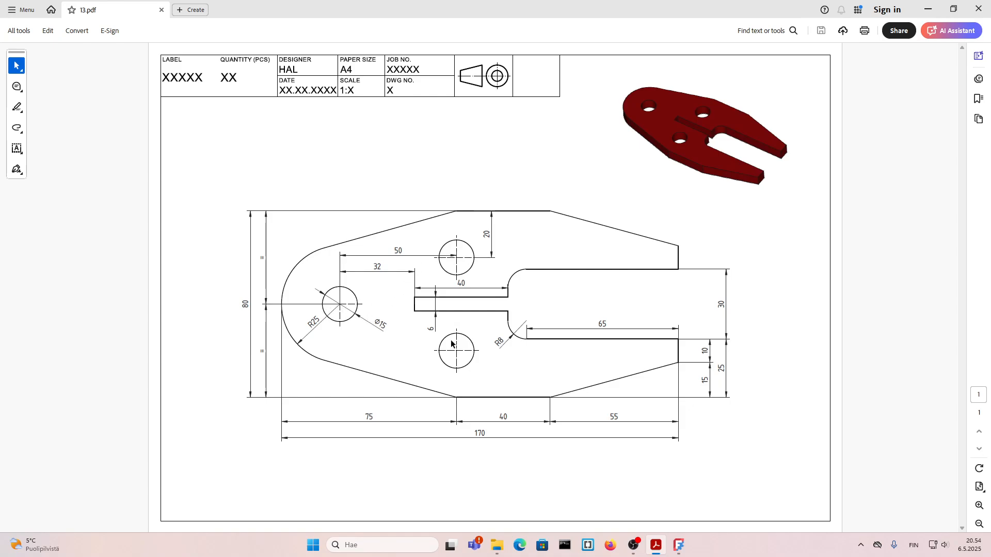
left_click_drag(372, 319, 389, 331)
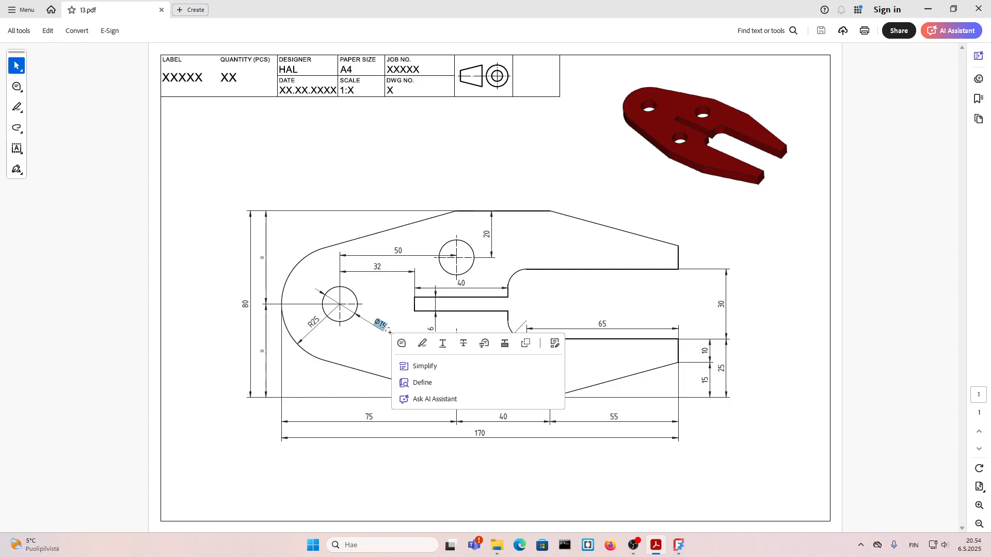
left_click(368, 308)
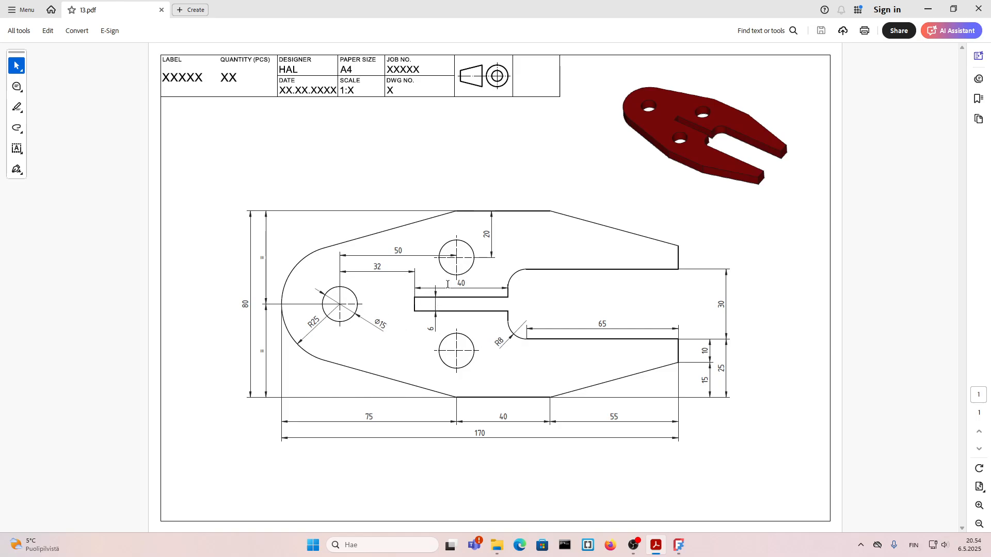
left_click(679, 546)
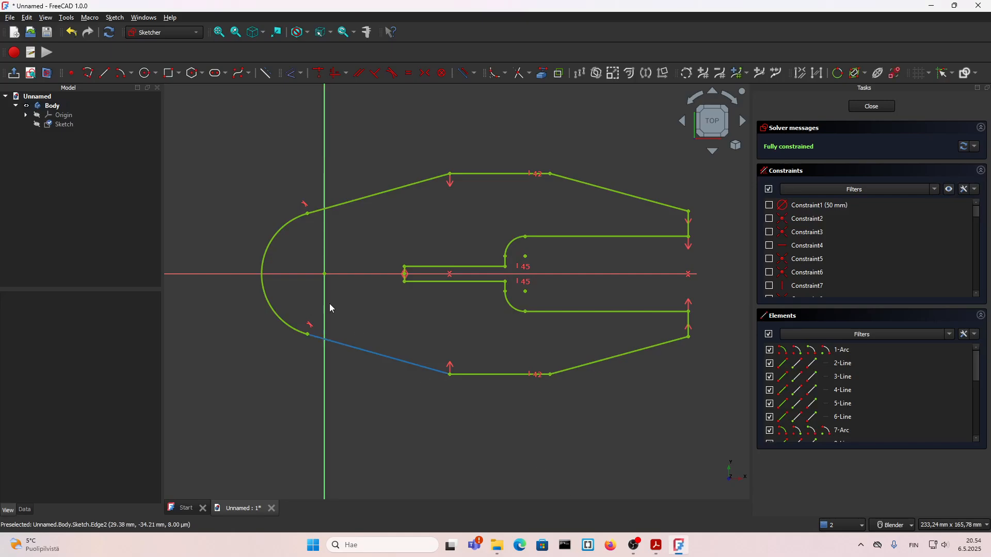
left_click(145, 72)
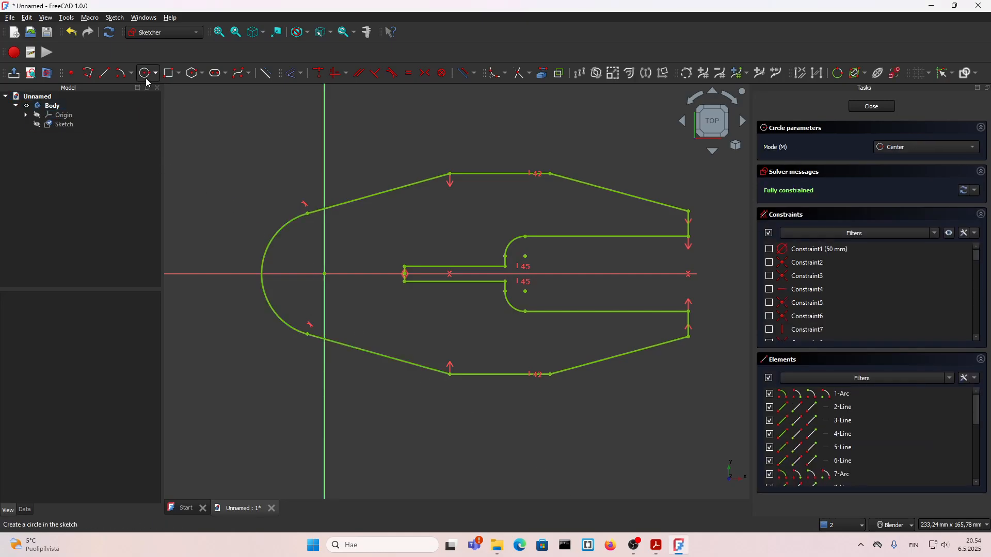
left_click(324, 274)
left_click(344, 285)
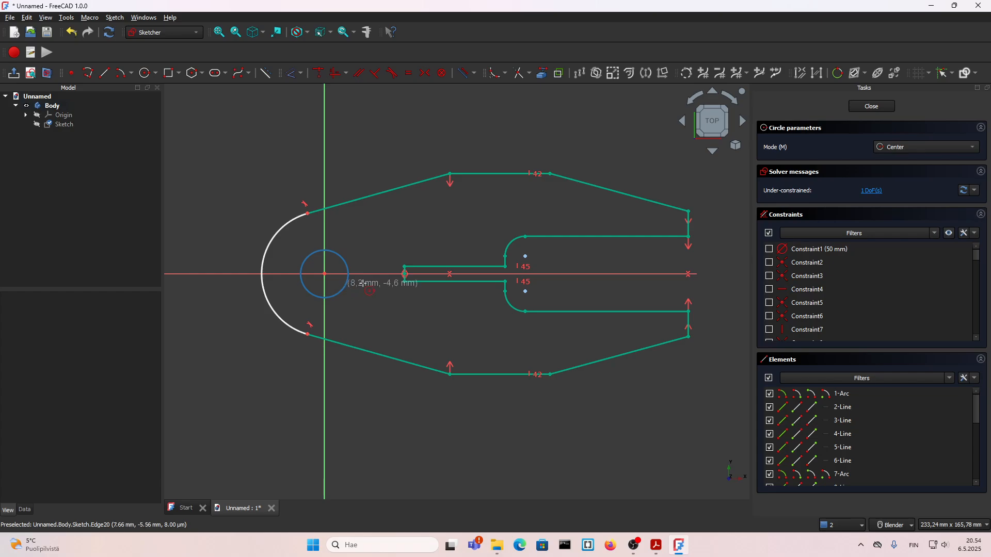
left_click(451, 217)
left_click(458, 239)
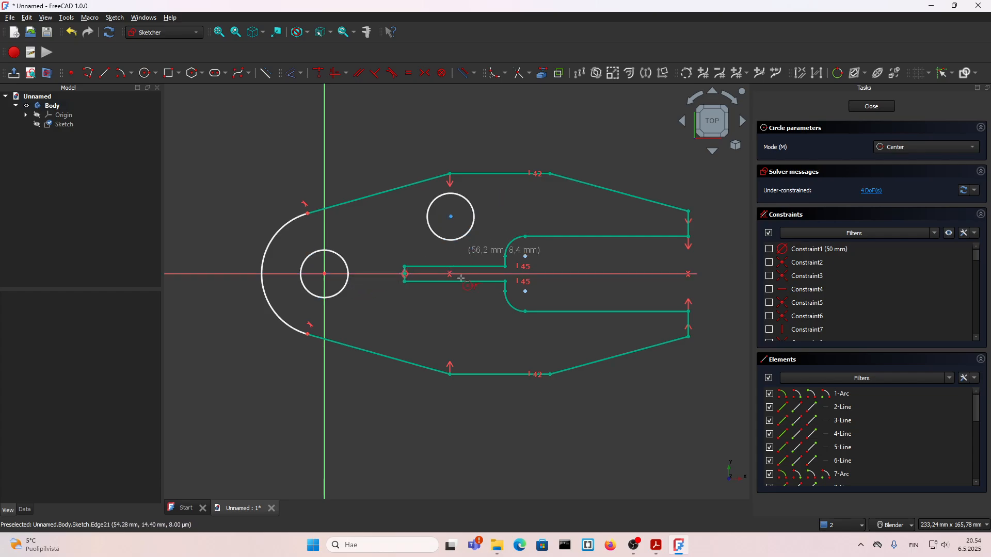
left_click(451, 321)
left_click(461, 329)
right_click(382, 312)
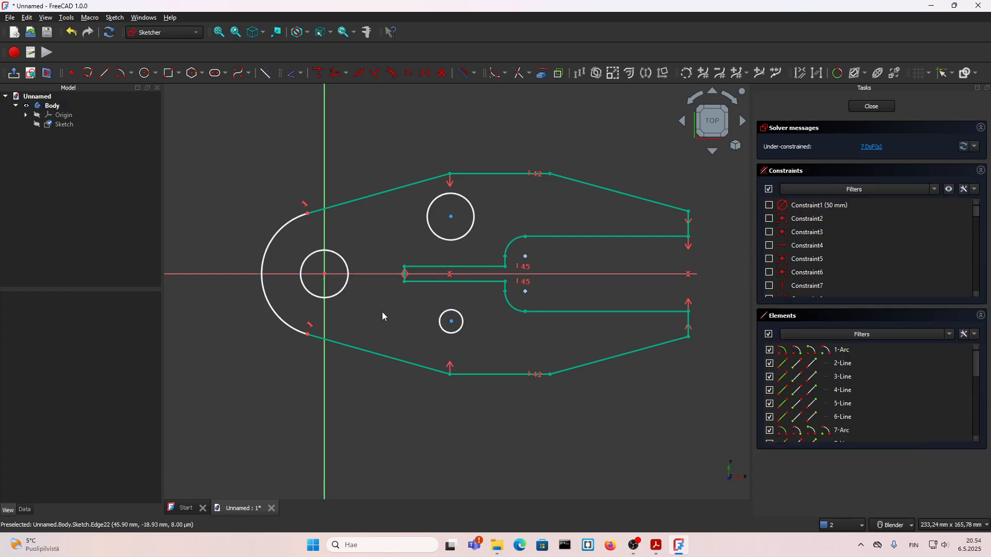
left_click(338, 293)
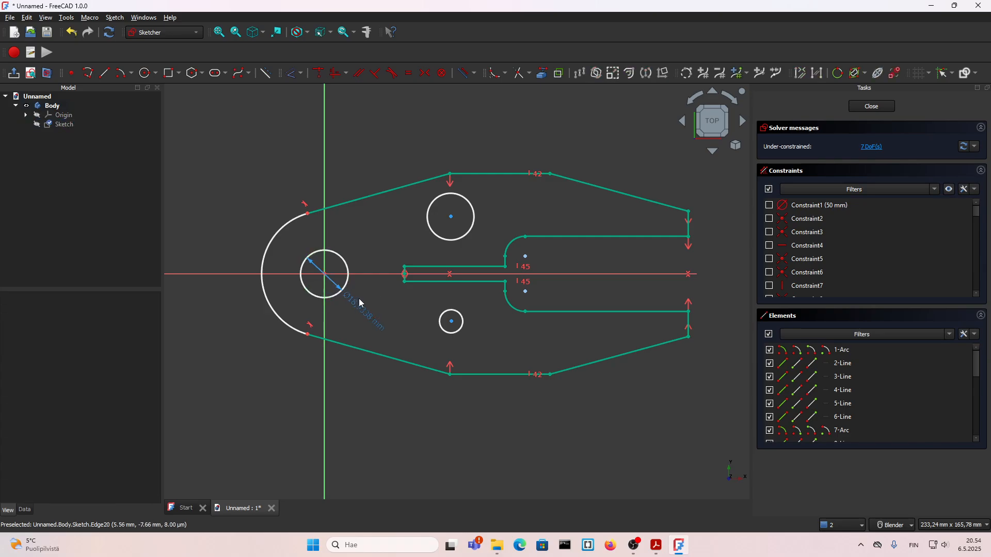
left_click(359, 298)
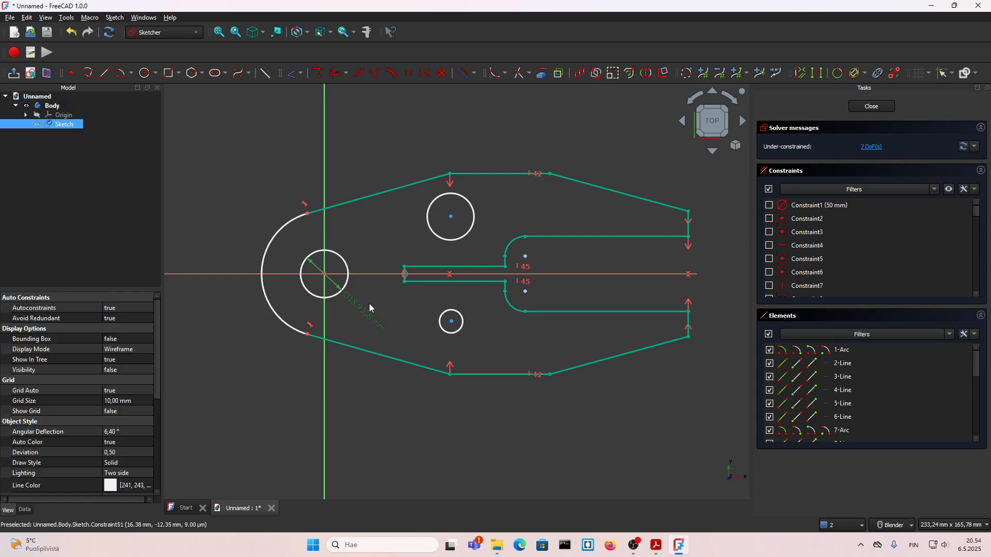
double_click(364, 316)
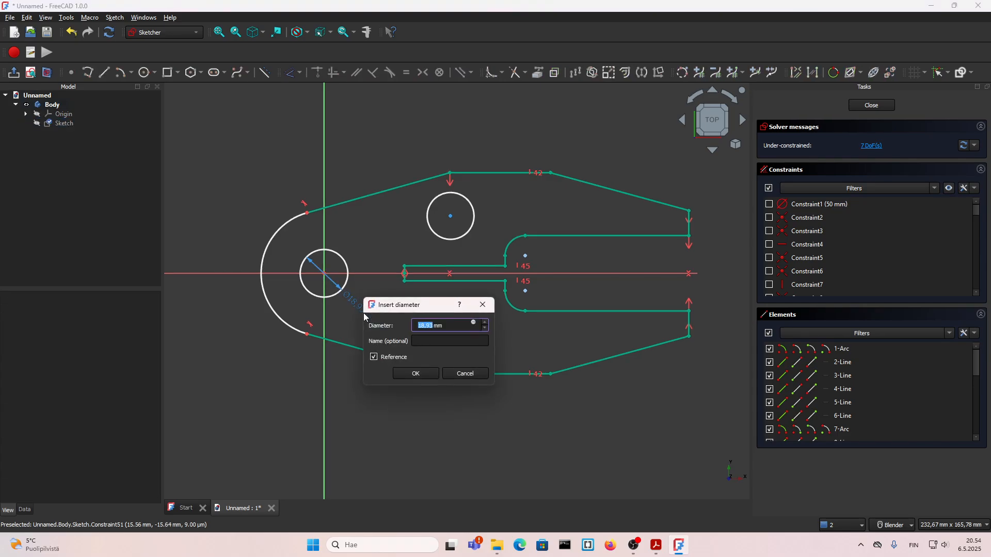
left_click(457, 369)
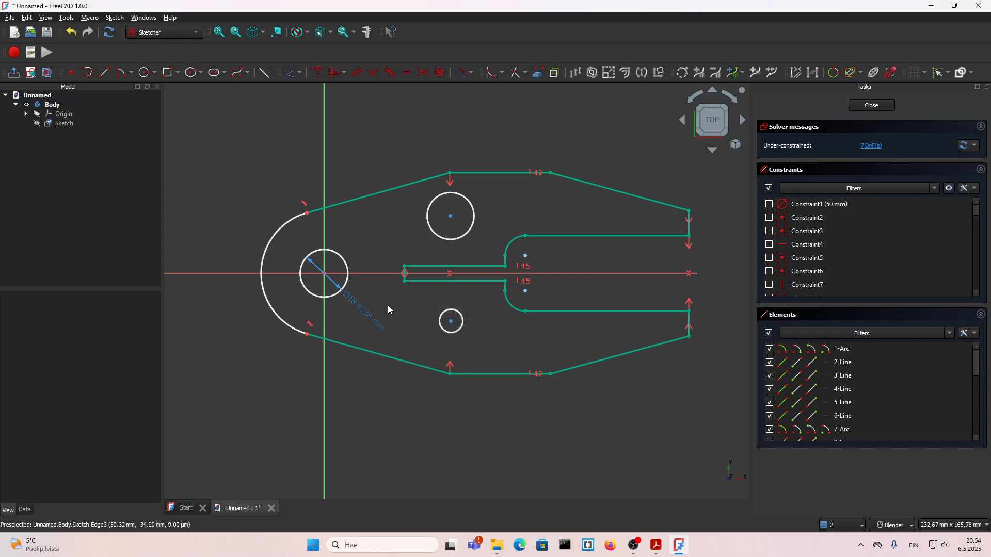
right_click(387, 306)
left_click(373, 311)
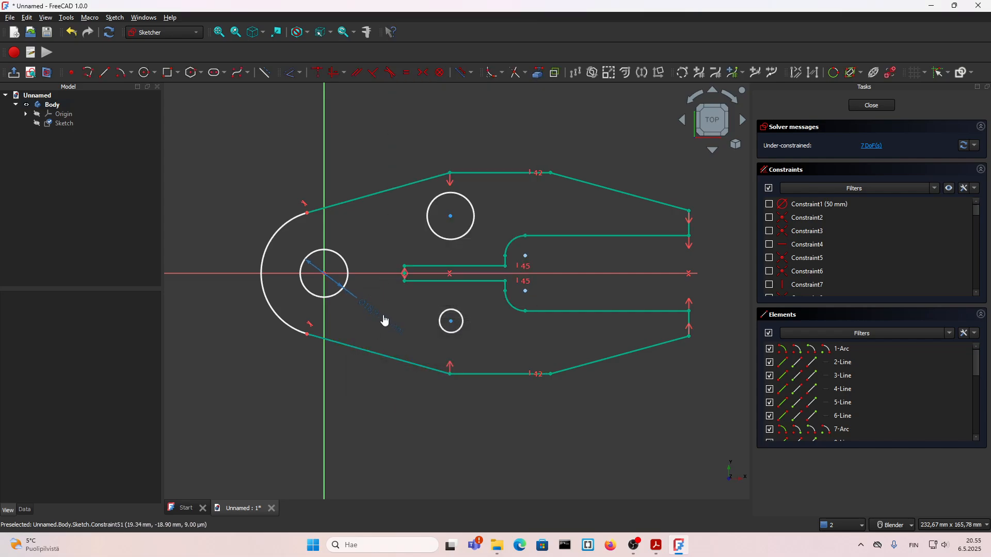
left_click(387, 322)
key("Delete")
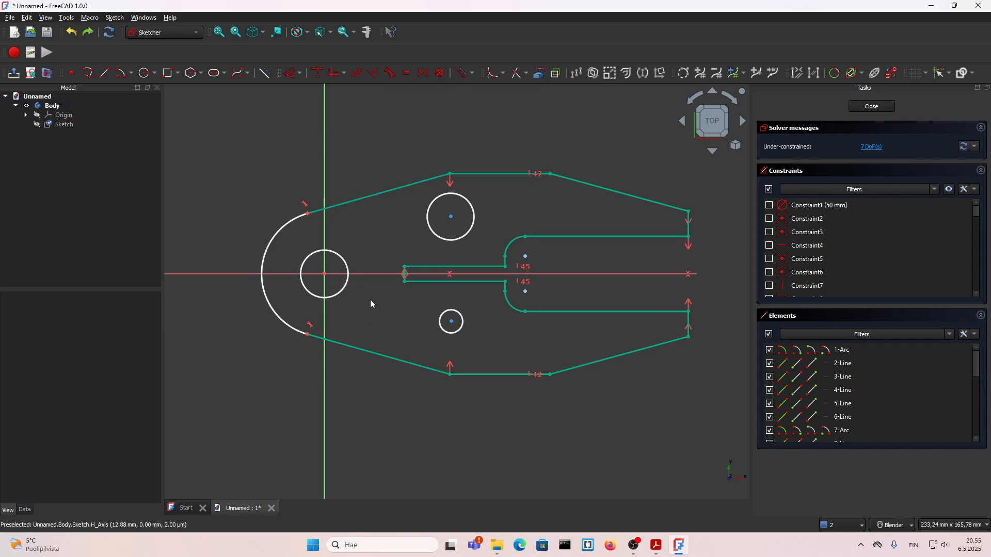
Constrain the hole circle at the origin to a diameter of 15 mm
left_click(341, 291)
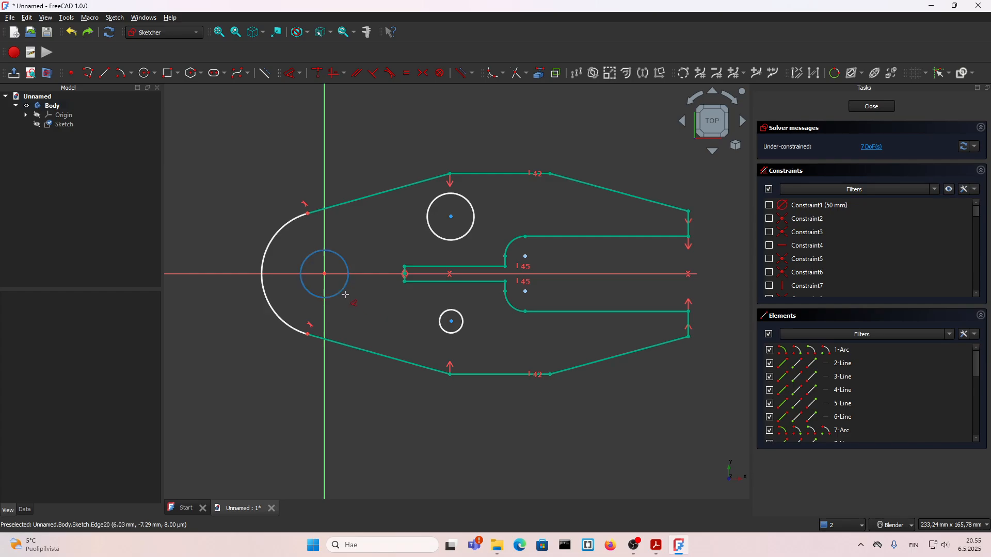
left_click(388, 313)
type("15")
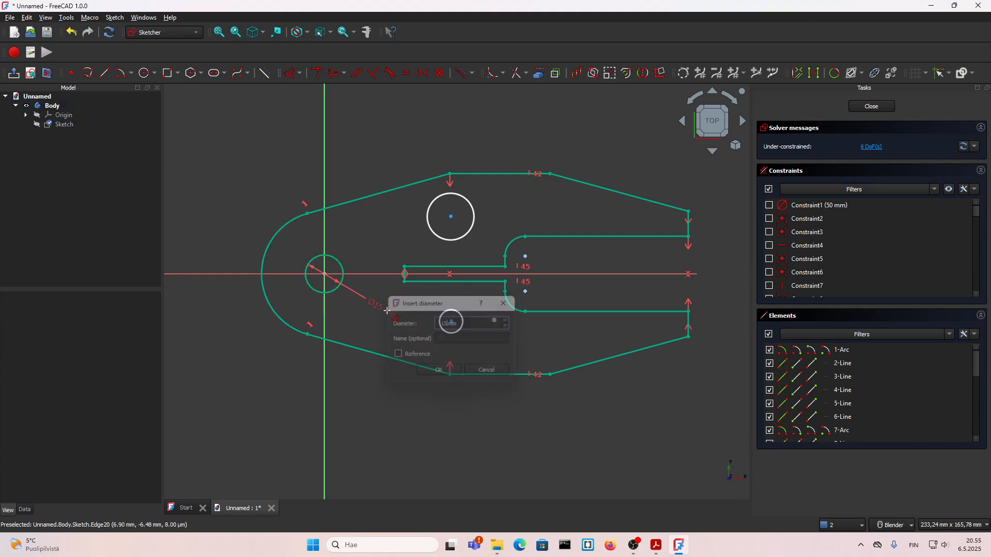
key("Return")
Make the upper and lower hole circles equal in size to the hole circle at the origin
left_click(342, 279)
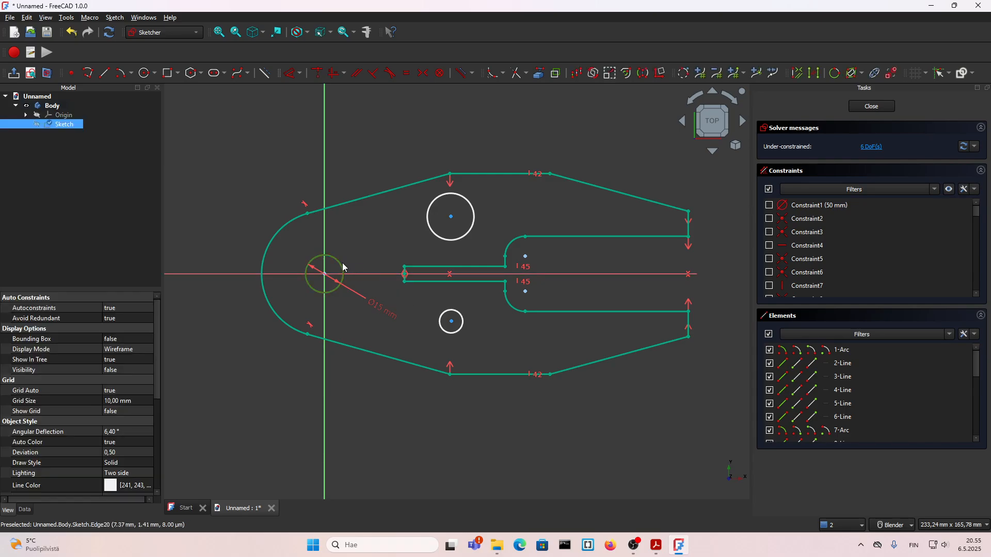
left_click(450, 241)
left_click(464, 326)
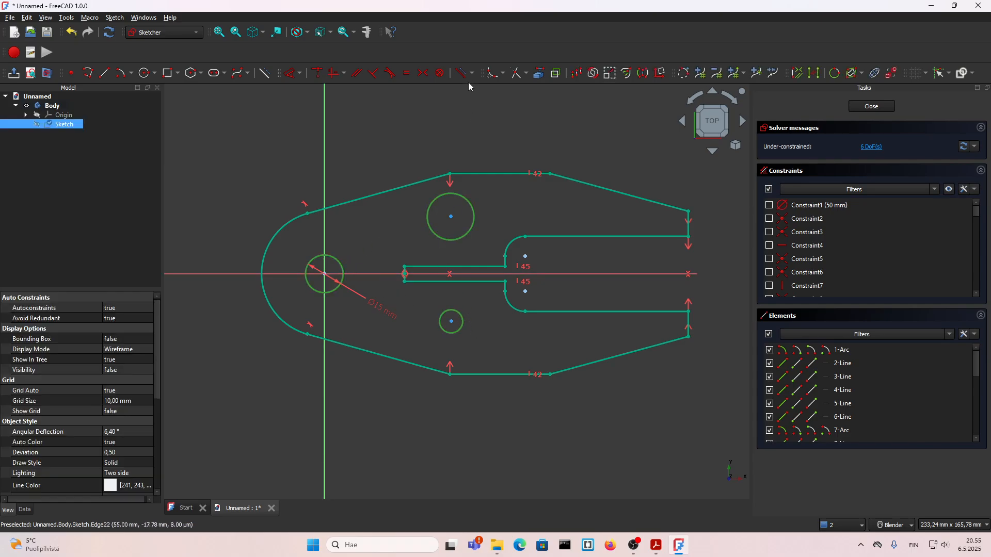
left_click(407, 73)
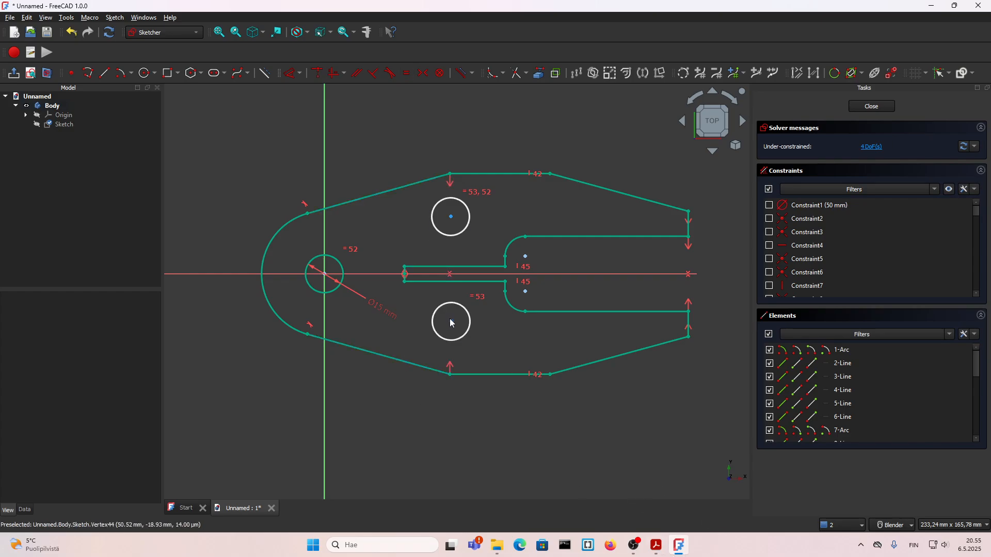
Make the centres of the upper and lower holes symmetric about the horizontal axis and pull the pair aside, away from the outline's upper-left corner
left_click(452, 323)
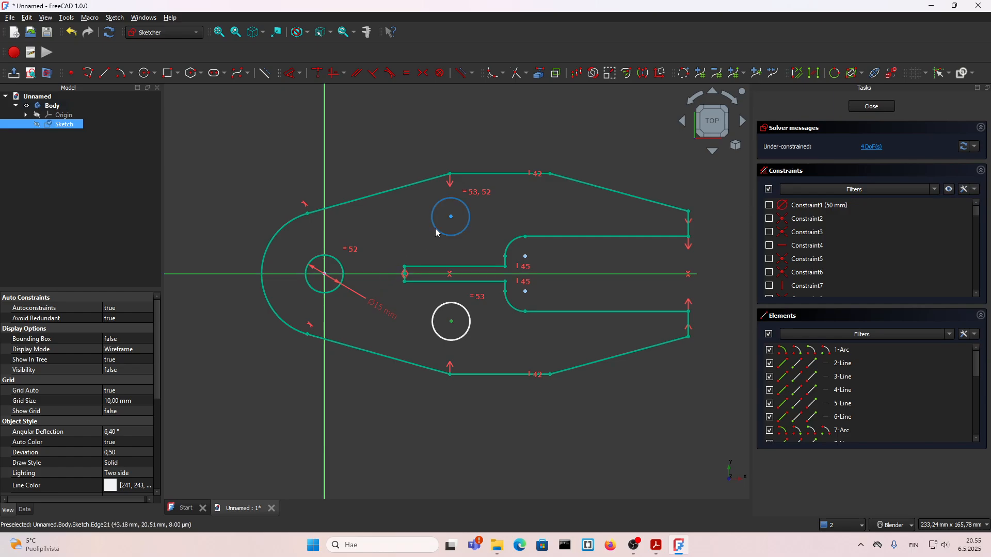
left_click(452, 217)
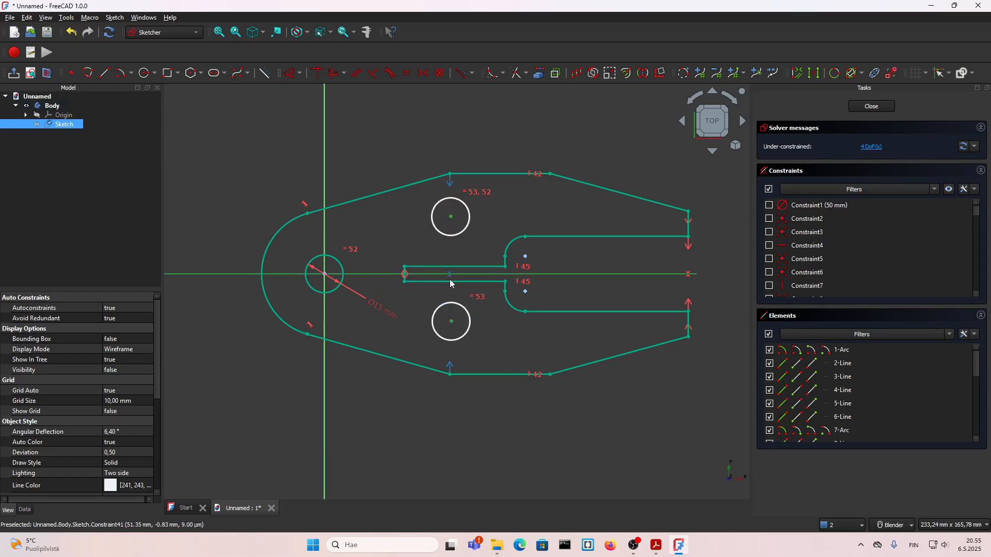
left_click(423, 73)
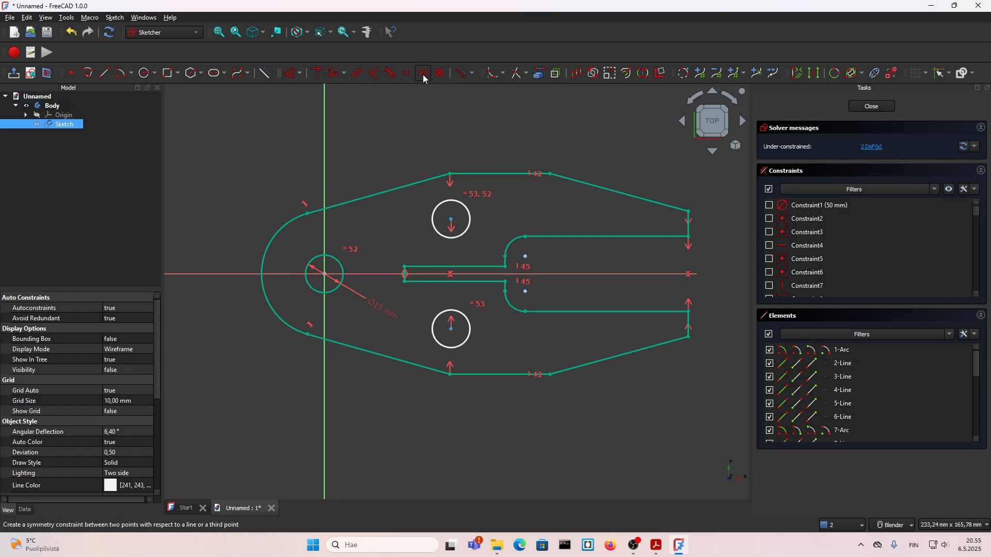
left_click_drag(452, 329, 483, 331)
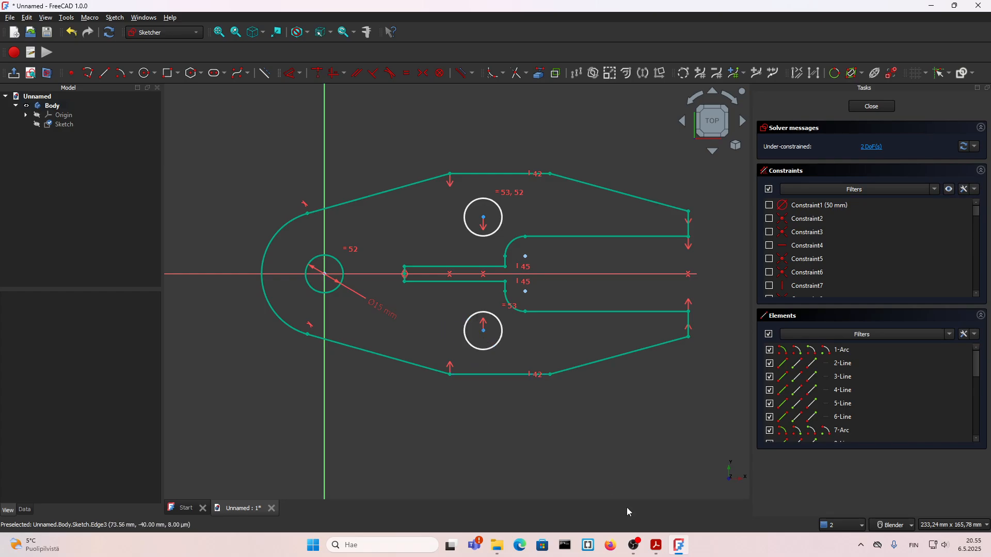
Check the hole position in the 13.pdf drawing and set the upper hole's centre 20 mm below the outline's top edge in FreeCAD
left_click(662, 550)
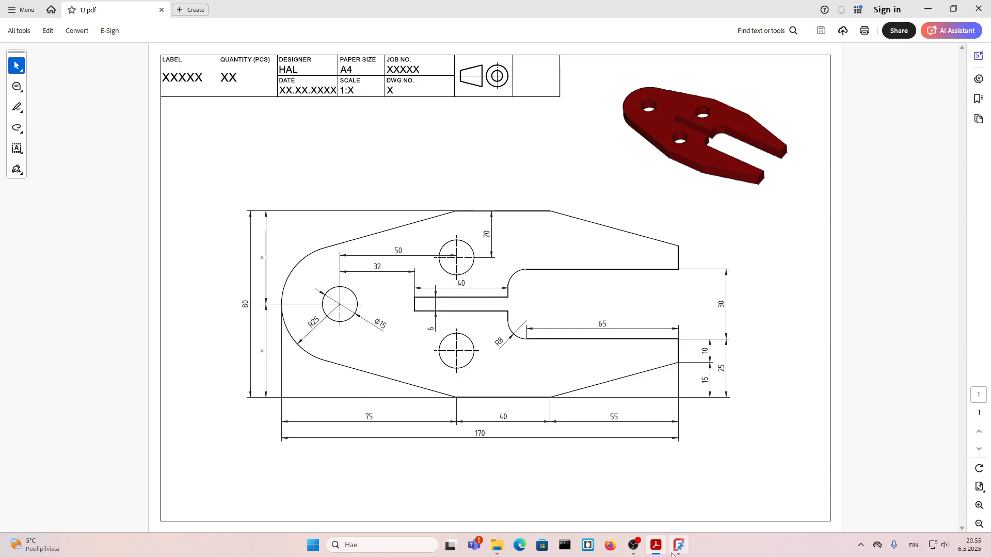
left_click(656, 546)
scroll(477, 184, "up", 2)
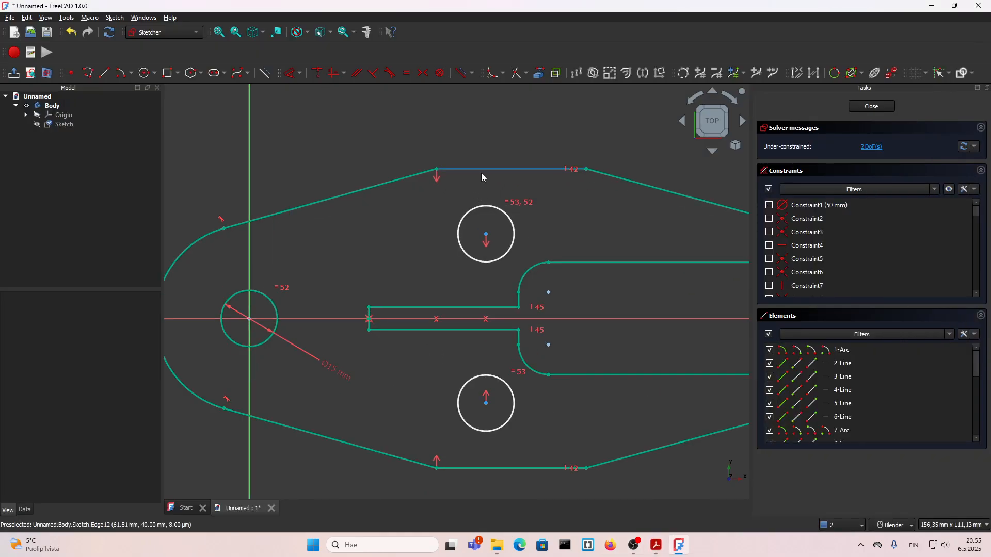
left_click(481, 172)
left_click(486, 236)
key("d")
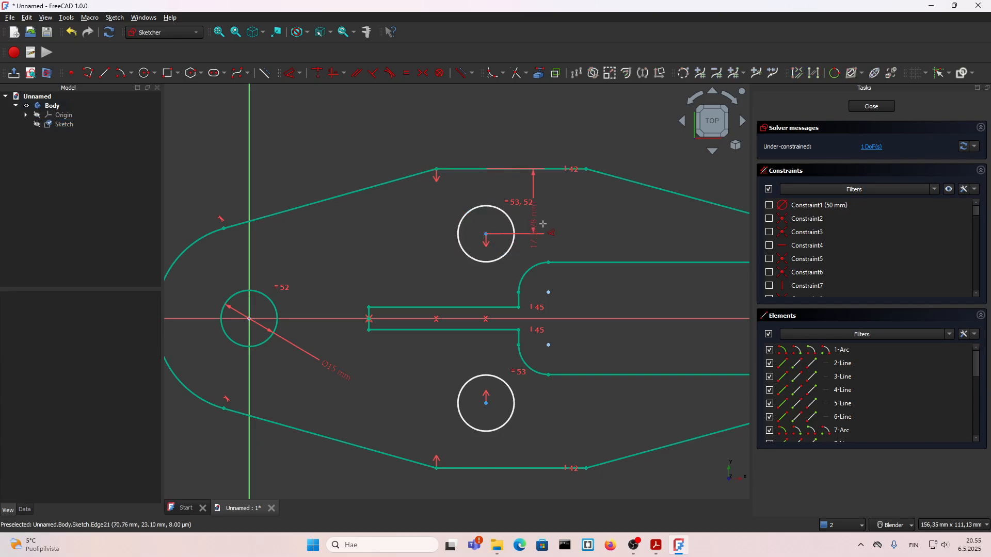
left_click(560, 216)
type("20")
key("Return")
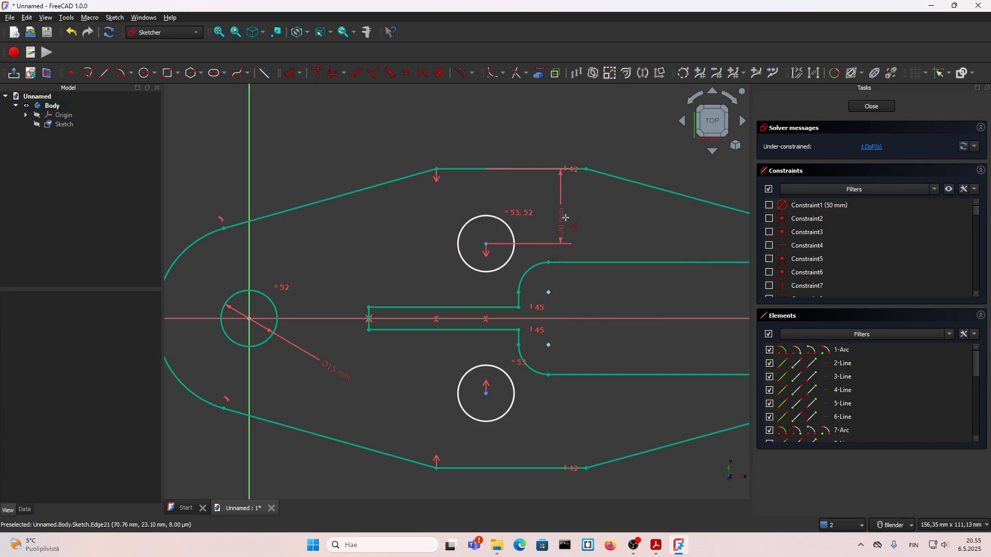
Align the upper hole's centre vertically with the left end of the outline's top edge and close the sketch
left_click(485, 244)
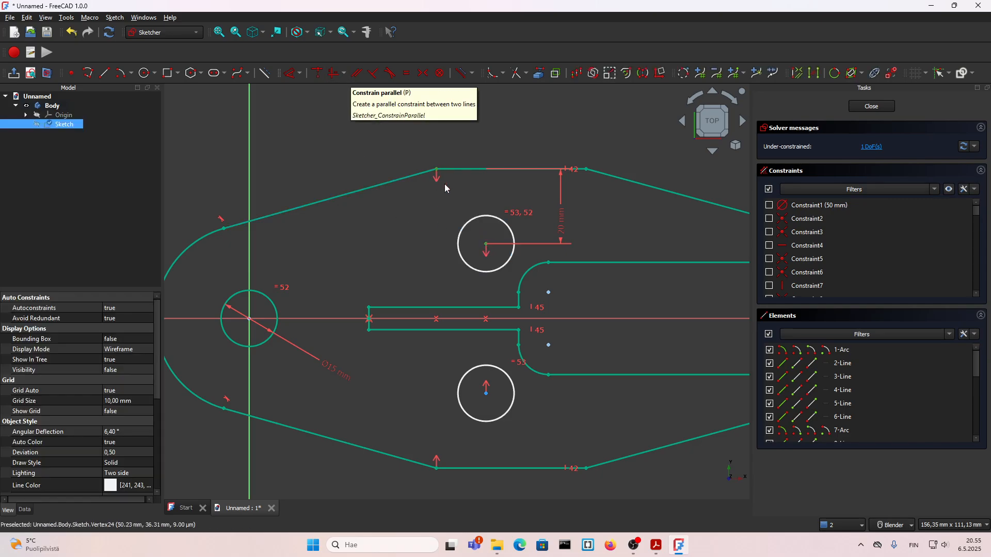
left_click(335, 77)
scroll(420, 217, "down", 3)
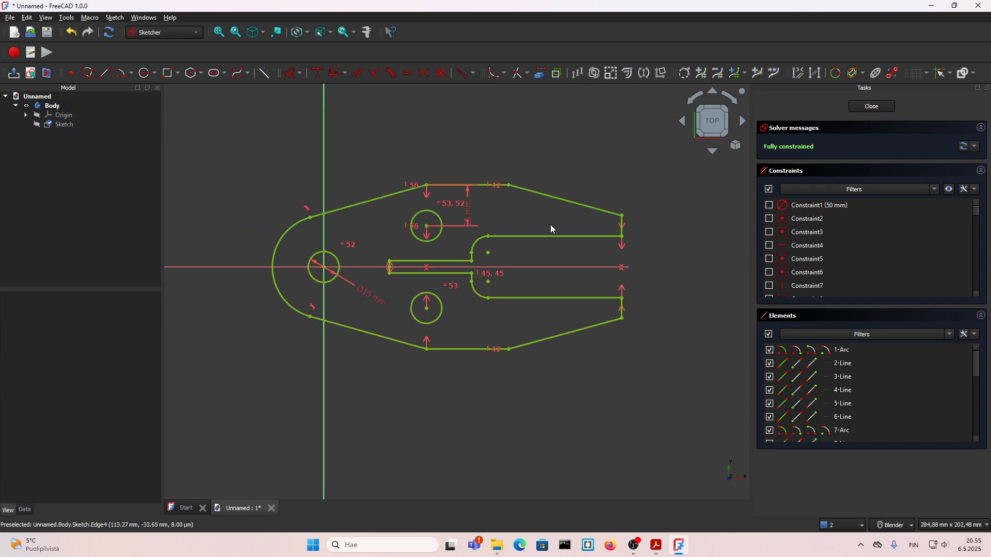
left_click(863, 112)
Check the 13.pdf drawing again, pad the plate sketch 10 mm in FreeCAD and view the solid from an isometric angle
scroll(413, 240, "down", 5)
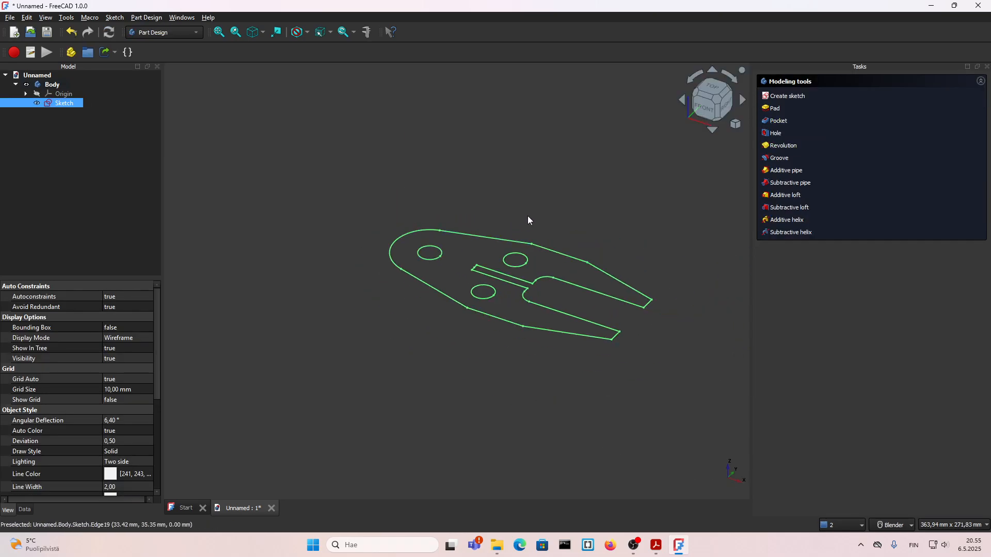
middle_click_drag(535, 208, 506, 225, "shift")
left_click(658, 545)
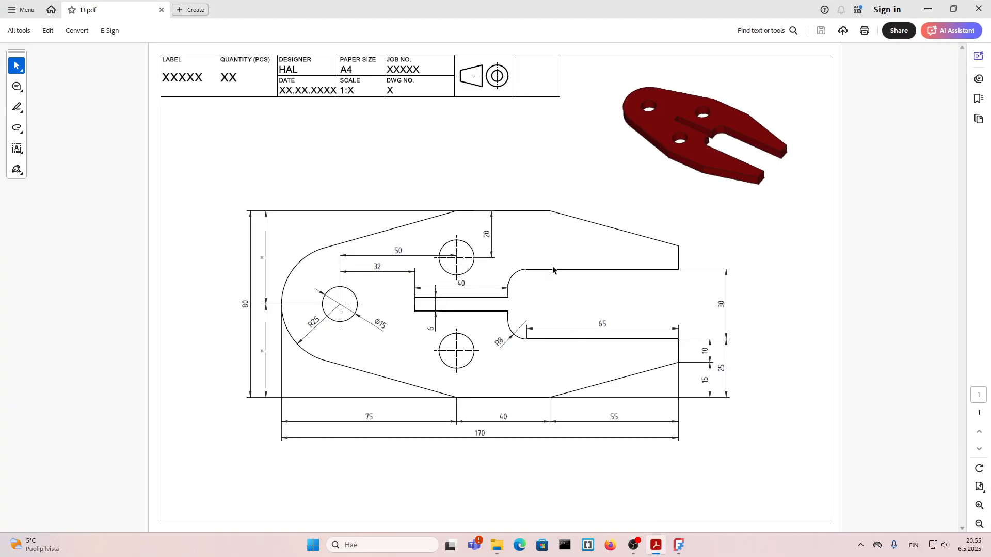
left_click(676, 511)
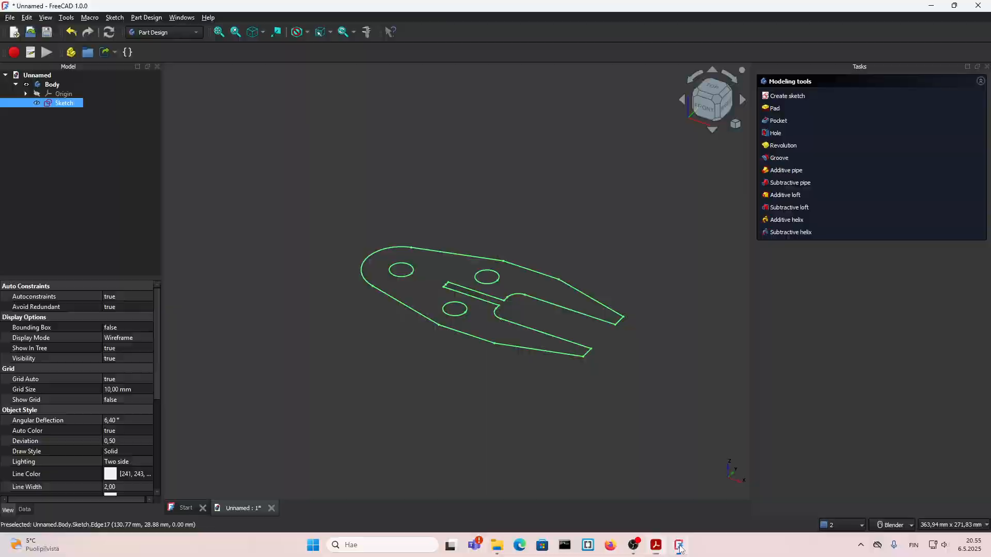
left_click(774, 109)
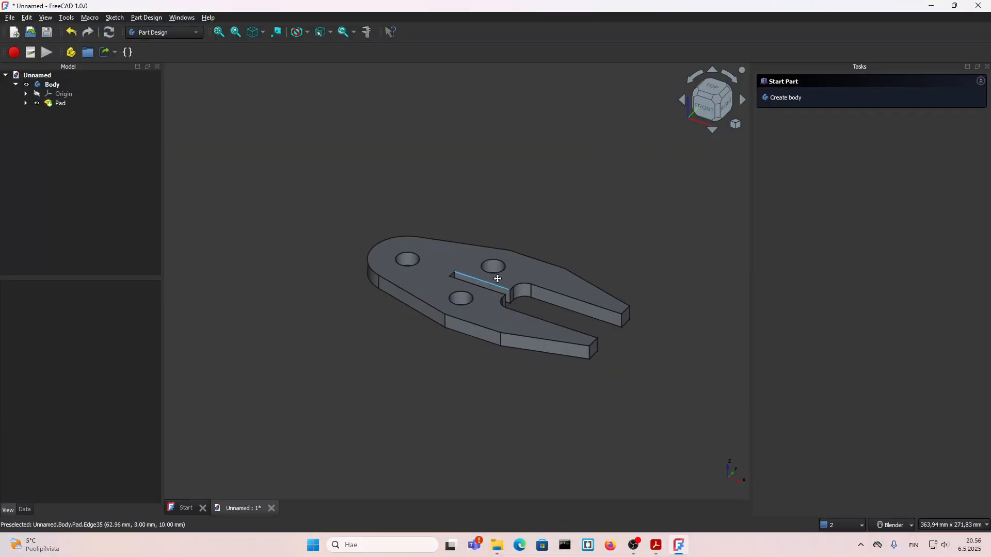
middle_click_drag(498, 279, 443, 273, "shift")
scroll(601, 237, "up", 1)
left_click(696, 118)
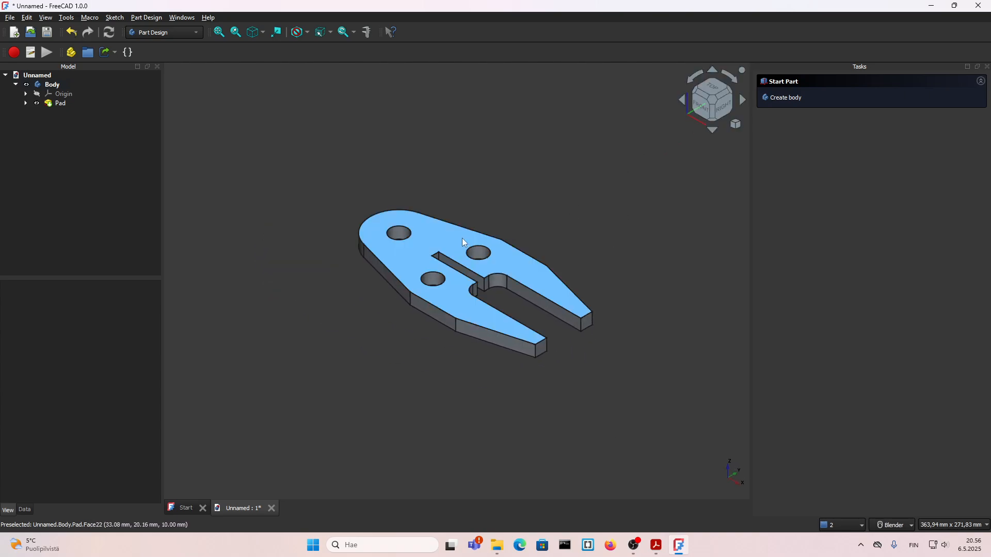
Switch to the TechDraw workbench and create a drawing page from the ENG_A4_Land_r template in the downloads folder
left_click(160, 33)
left_click(153, 202)
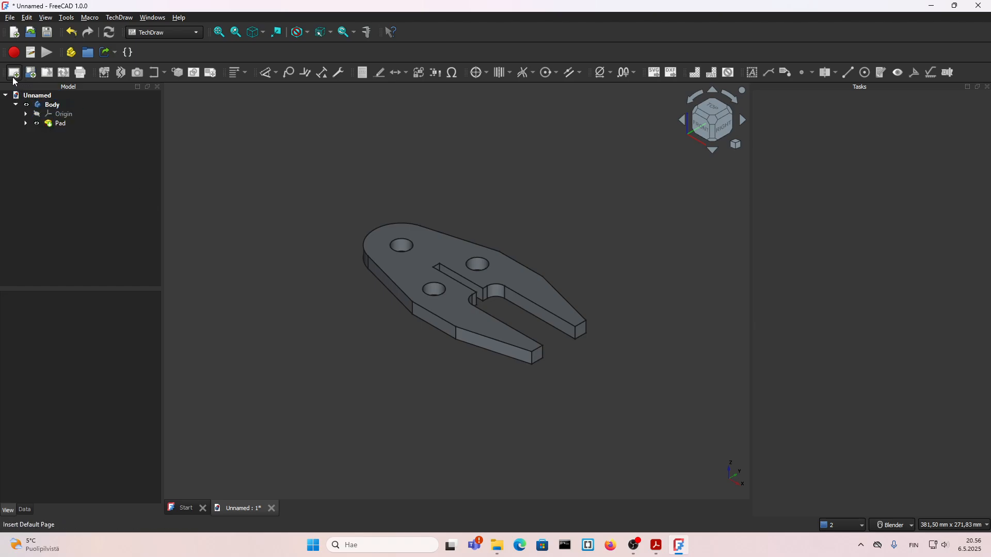
left_click(31, 73)
scroll(271, 217, "down", 2)
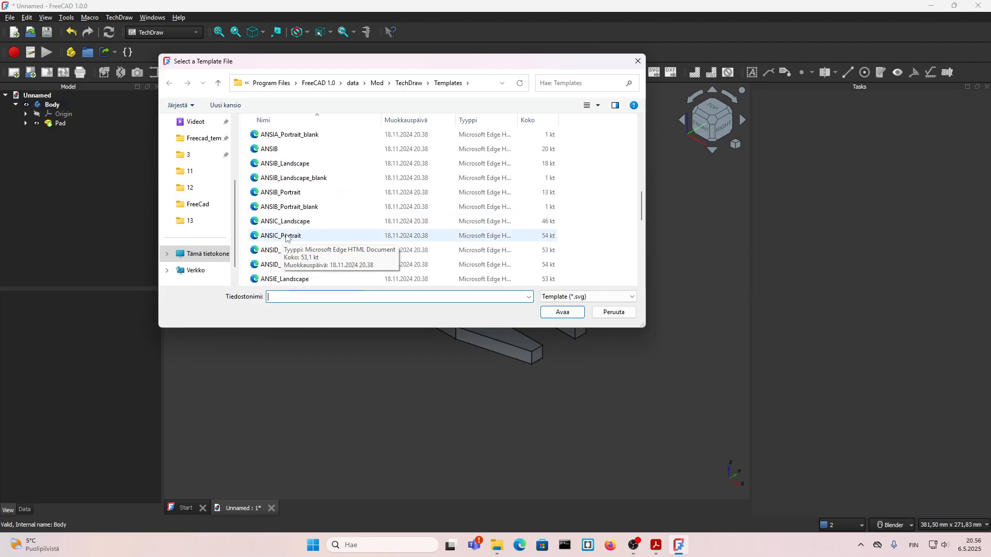
scroll(271, 217, "up", 1)
scroll(271, 216, "down", 1)
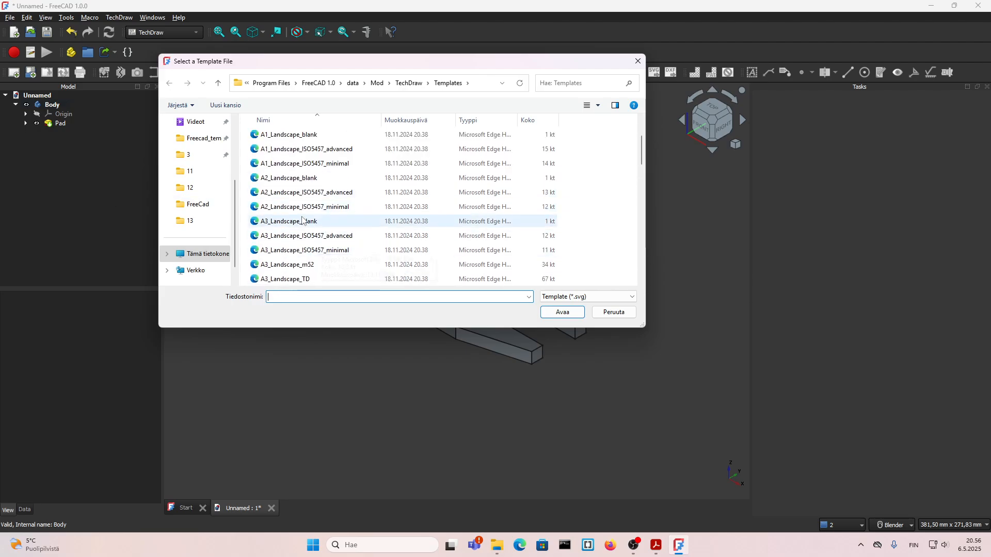
scroll(289, 232, "up", 1)
scroll(206, 191, "up", 2)
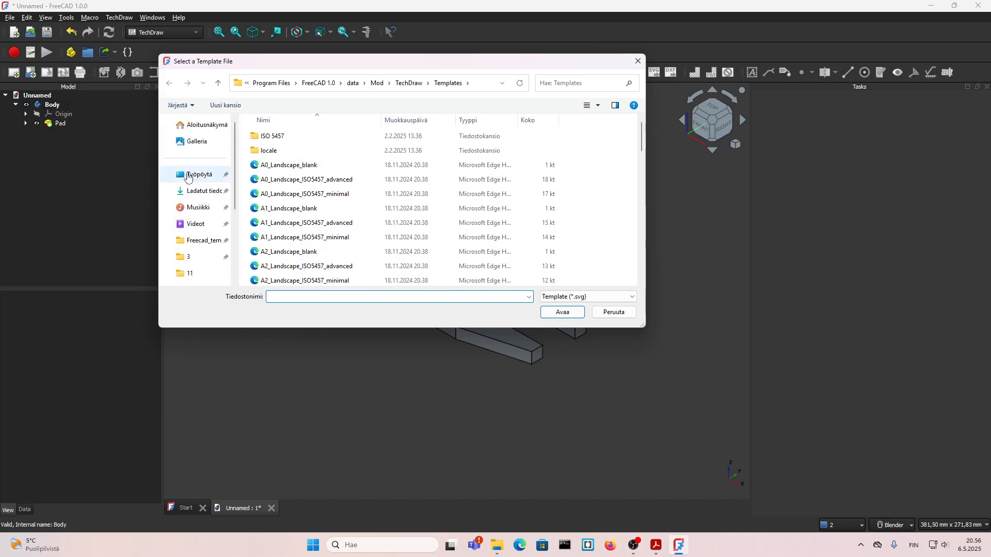
left_click(206, 191)
left_click(272, 167)
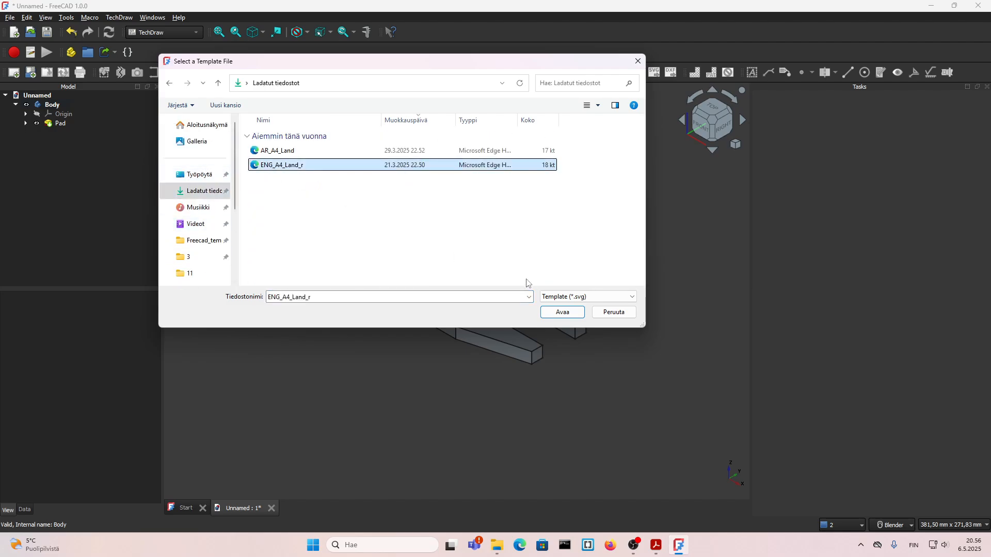
left_click(551, 316)
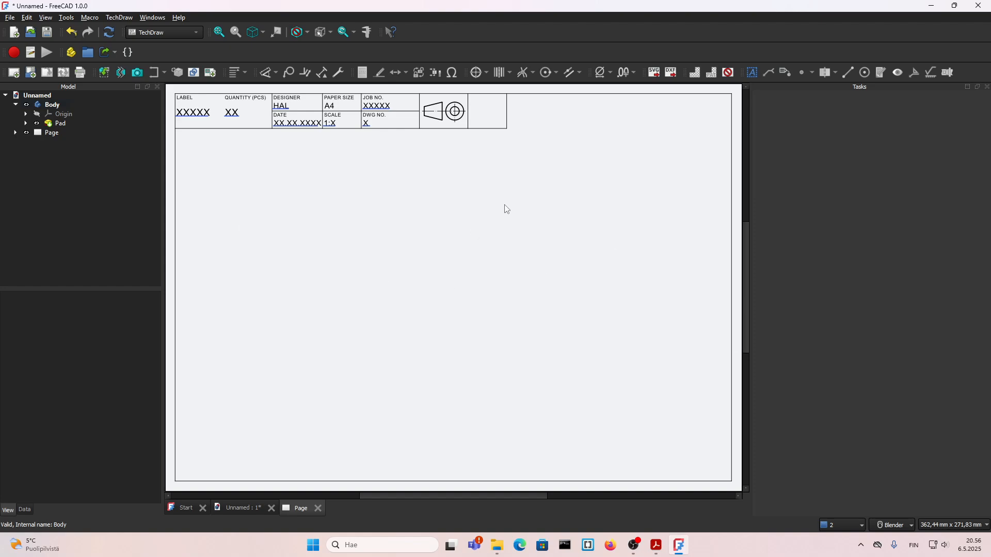
Insert a view of the plate body facing direction 0, 0, 1 at page scale and position it below the title block
left_click(40, 105)
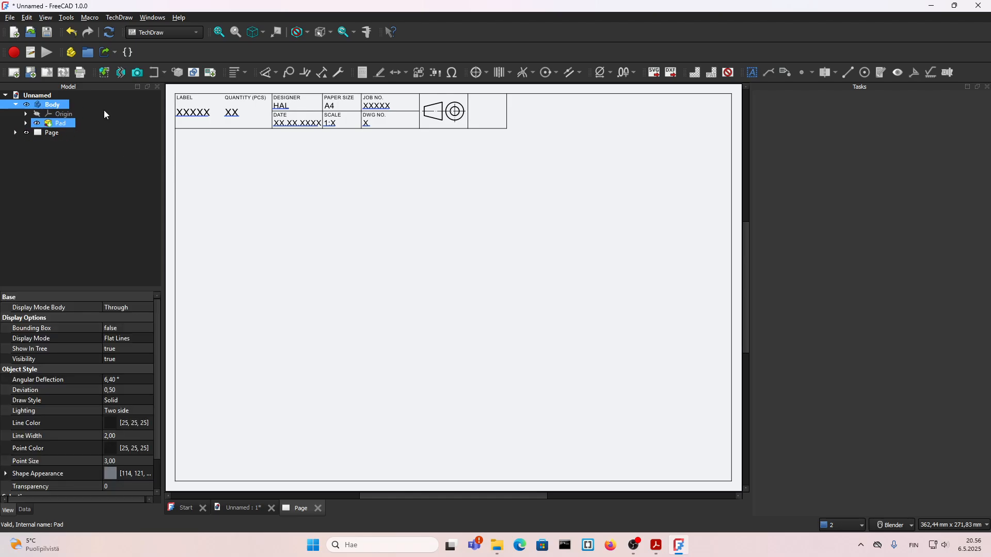
left_click(105, 73)
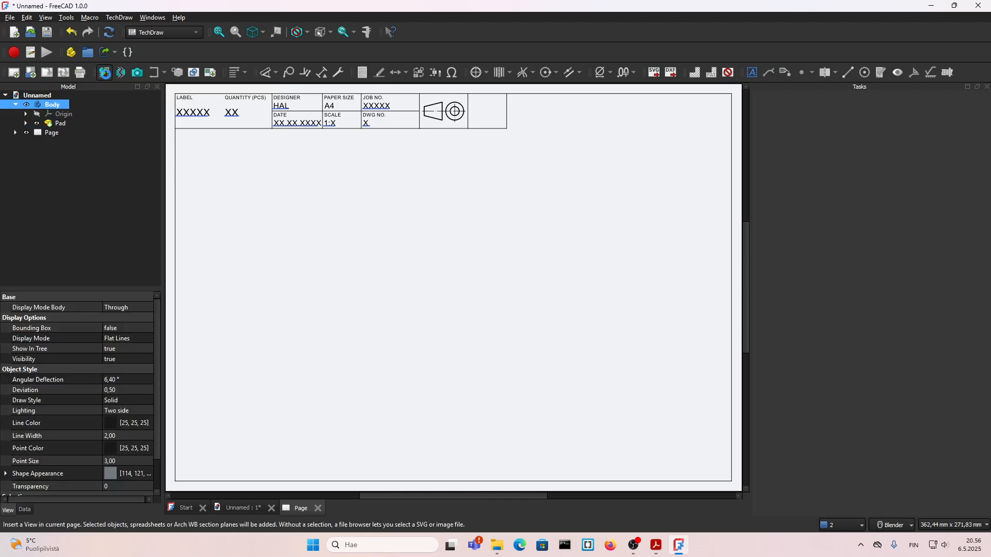
left_click(872, 220)
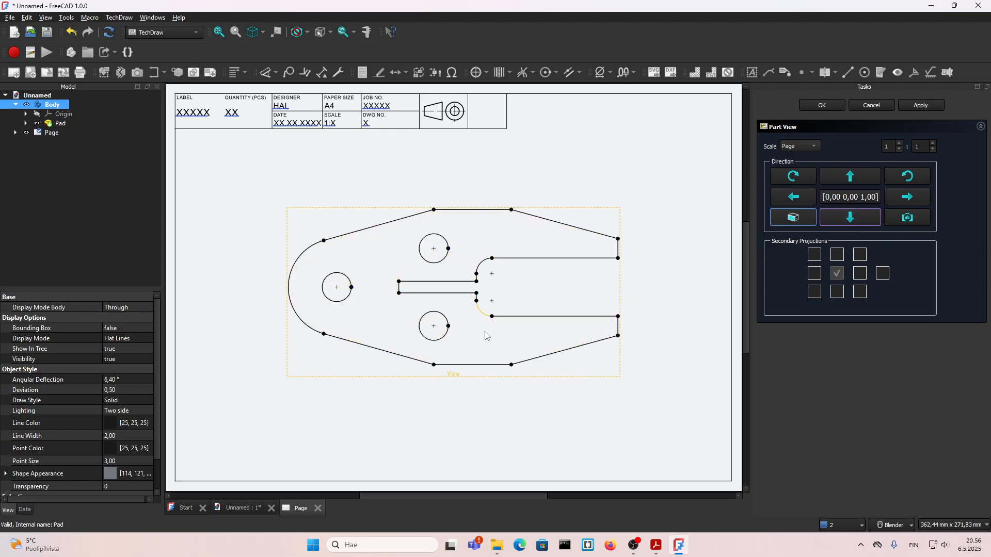
left_click(461, 380)
left_click(457, 405)
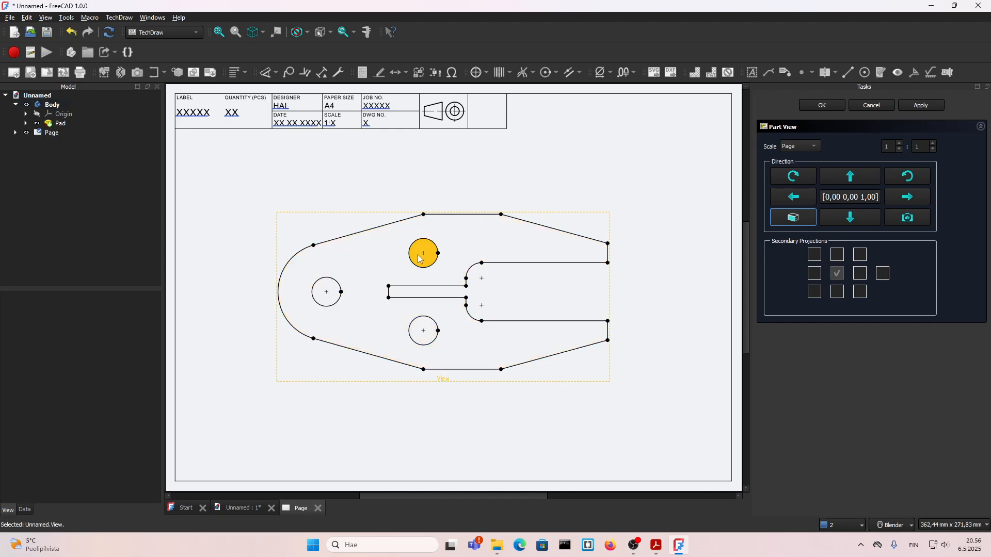
left_click(815, 148)
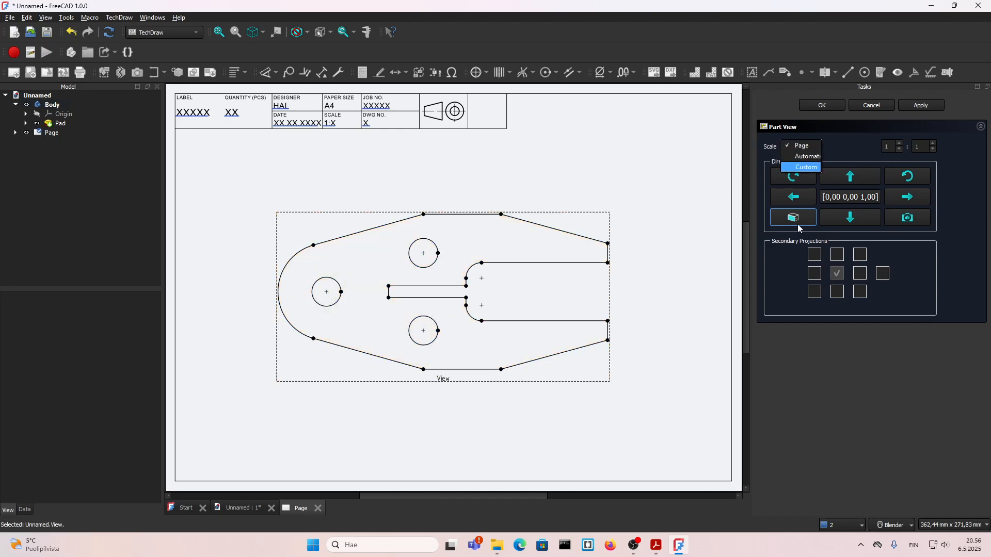
left_click(823, 106)
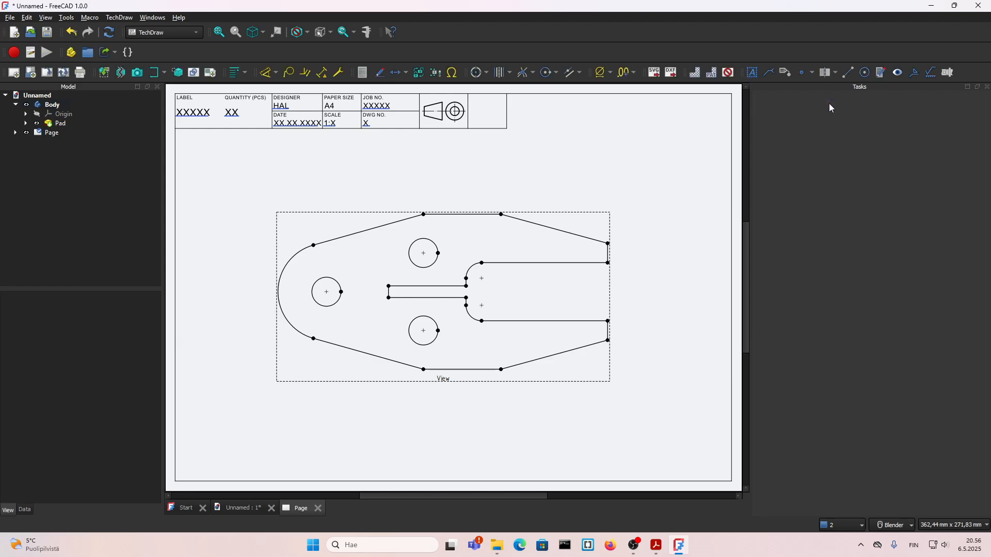
Dimension the lower prong's end edge and the vertical distance from its lower corner to the outline's bottom edge
left_click(456, 385)
scroll(418, 383, "up", 2)
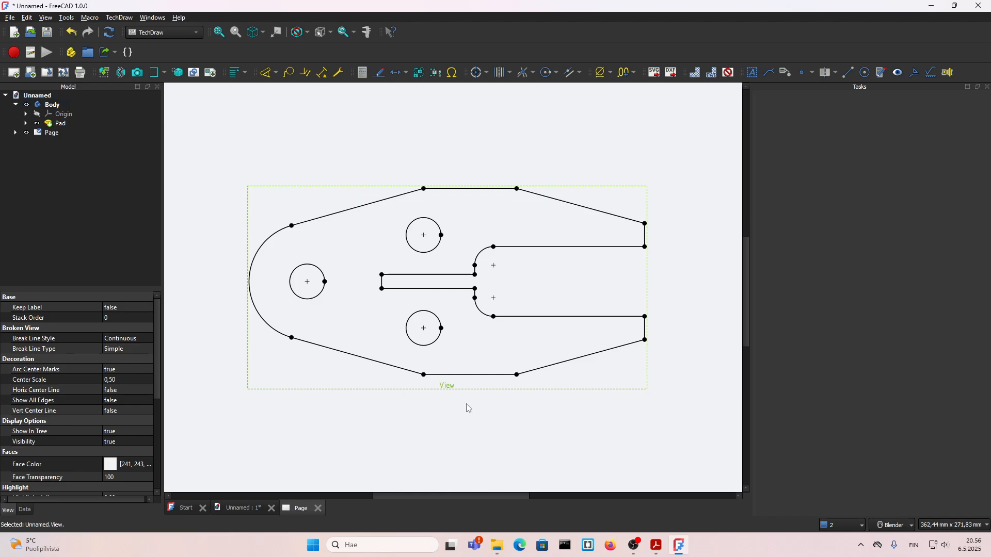
scroll(676, 331, "up", 1)
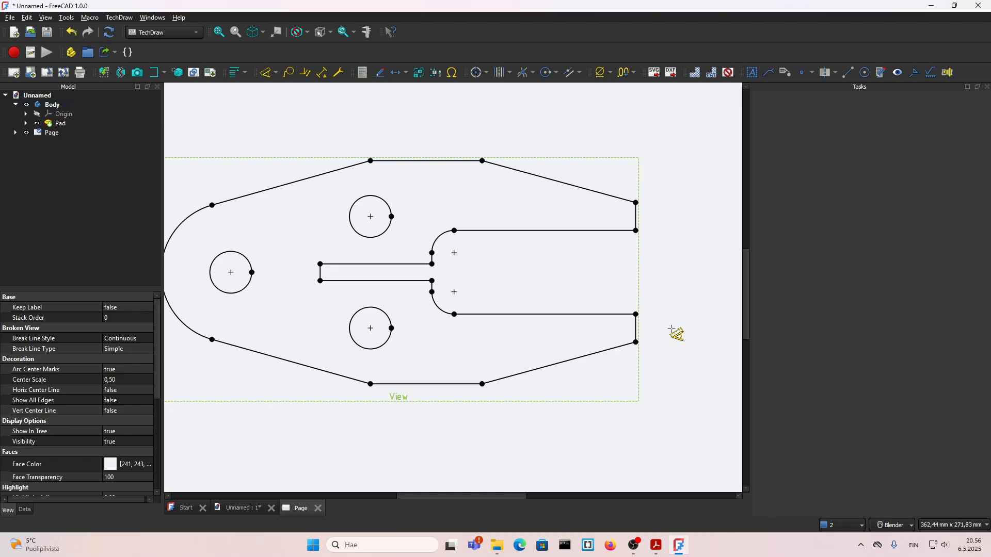
left_click(636, 332)
left_click(652, 329)
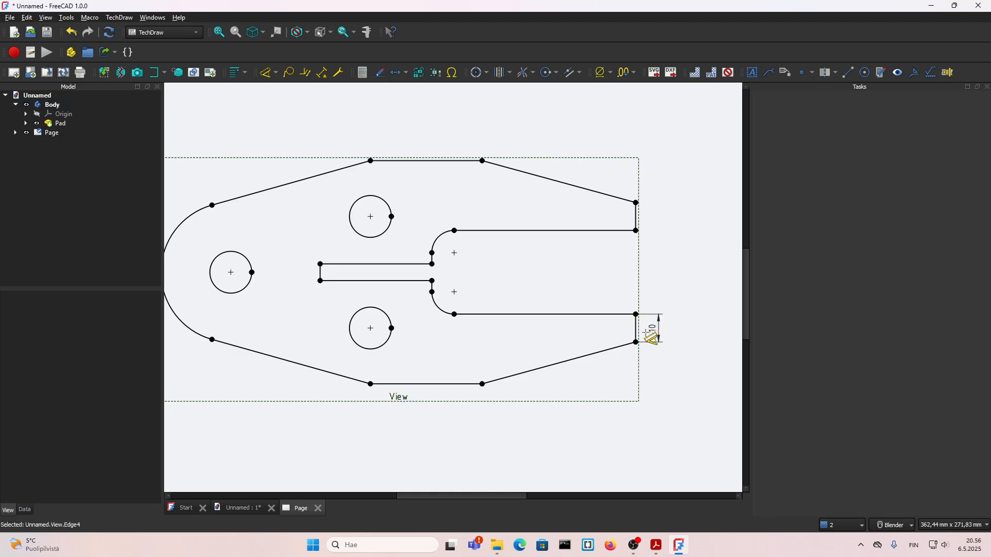
left_click(636, 342)
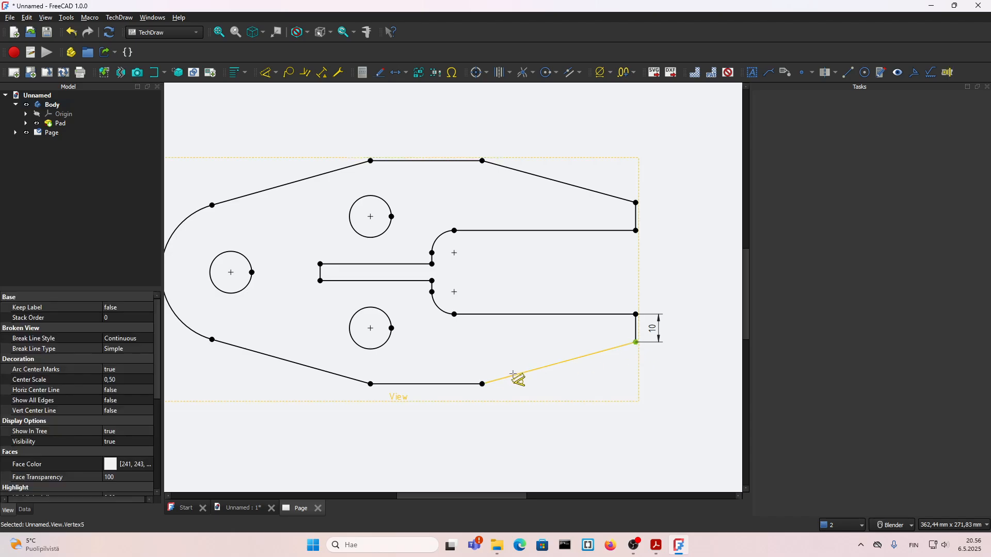
left_click(482, 384)
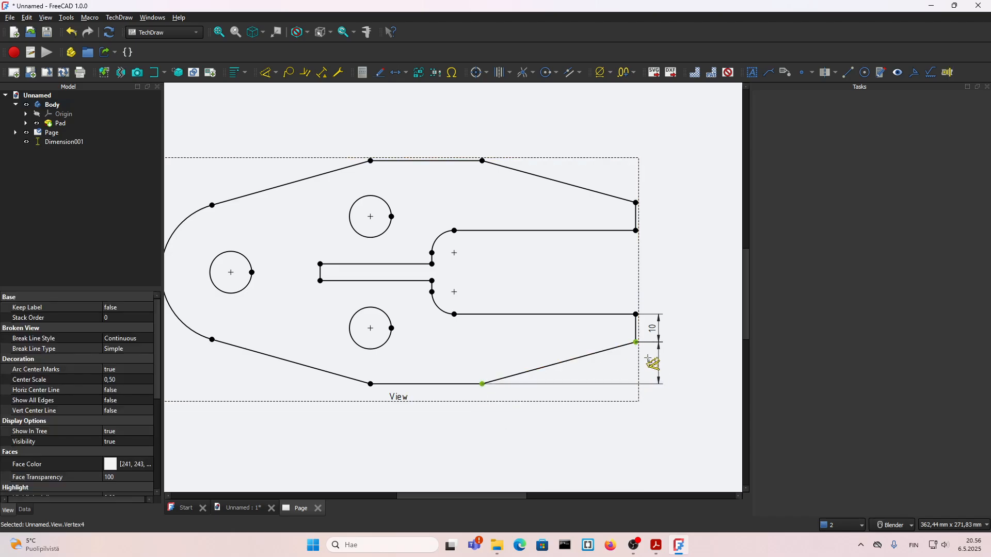
left_click(653, 366)
Dimension the lower sloped edge's horizontal extent at the prong side and the length of the outline's bottom edge
left_click(642, 343)
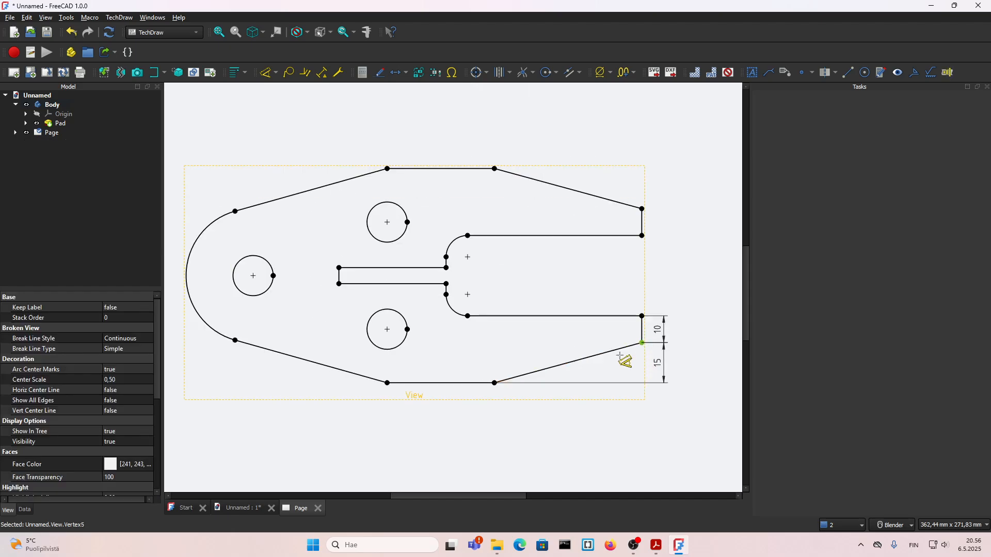
left_click(495, 383)
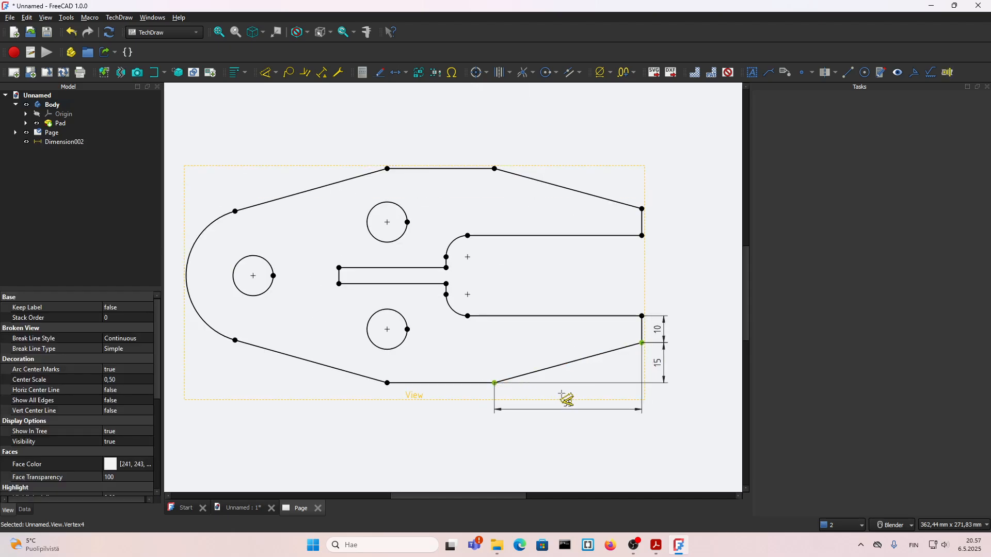
left_click(609, 397)
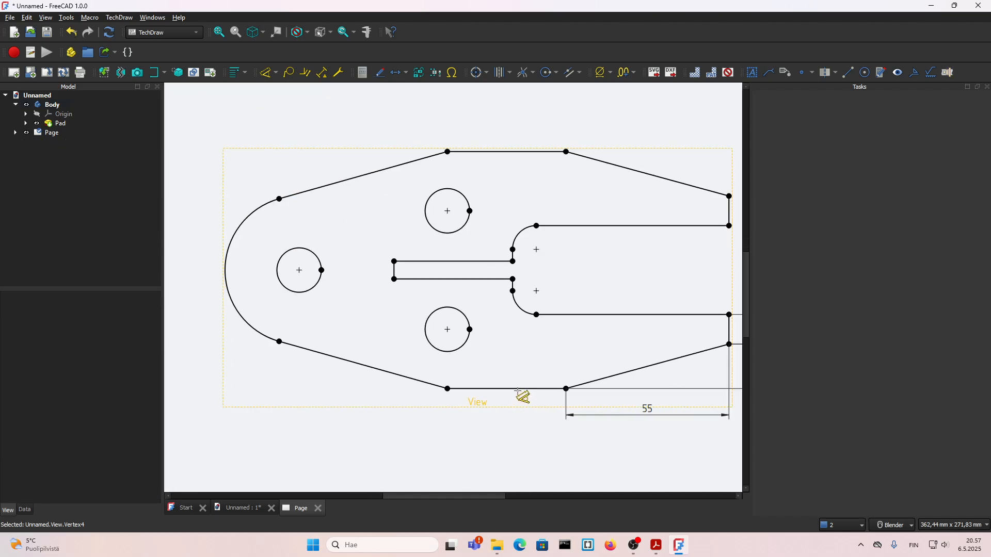
left_click(520, 391)
left_click(501, 408)
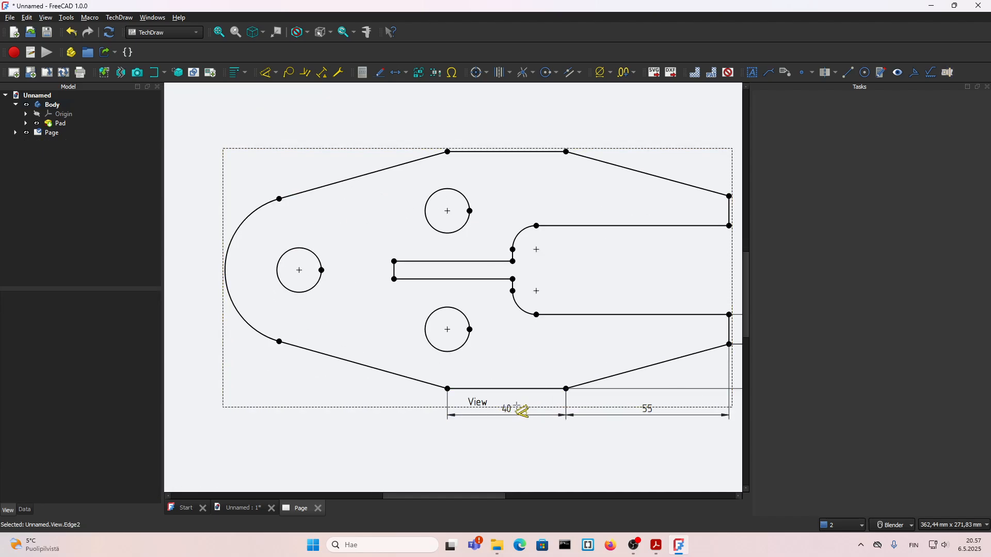
Check how the plate's rounded side is dimensioned in the 13.pdf drawing and return to FreeCAD
left_click(494, 396)
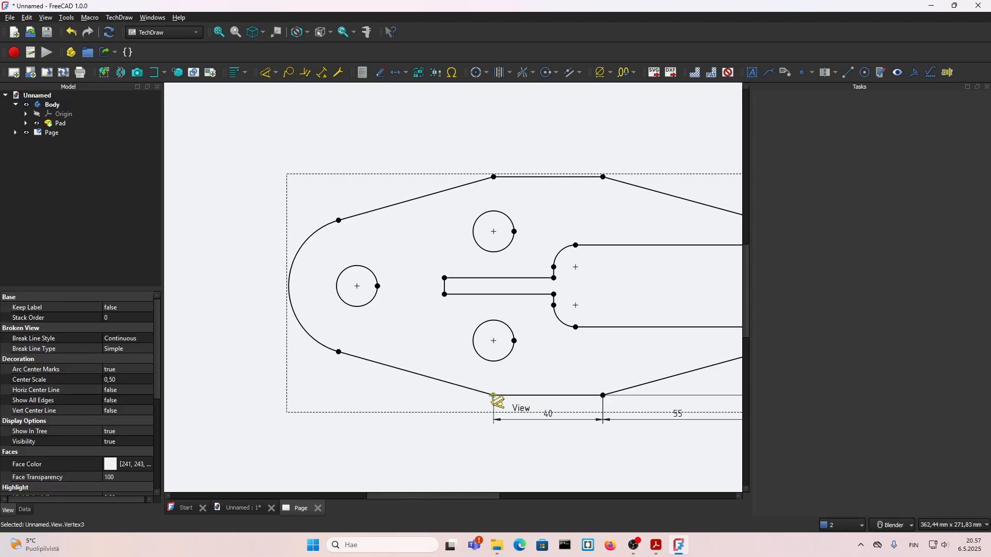
key("Escape")
scroll(303, 330, "down", 3)
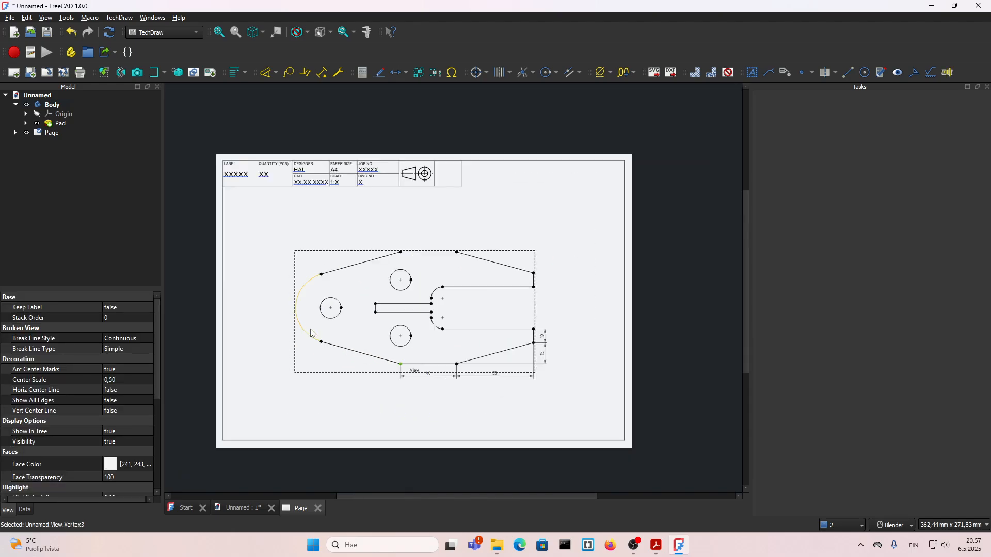
scroll(408, 312, "up", 3)
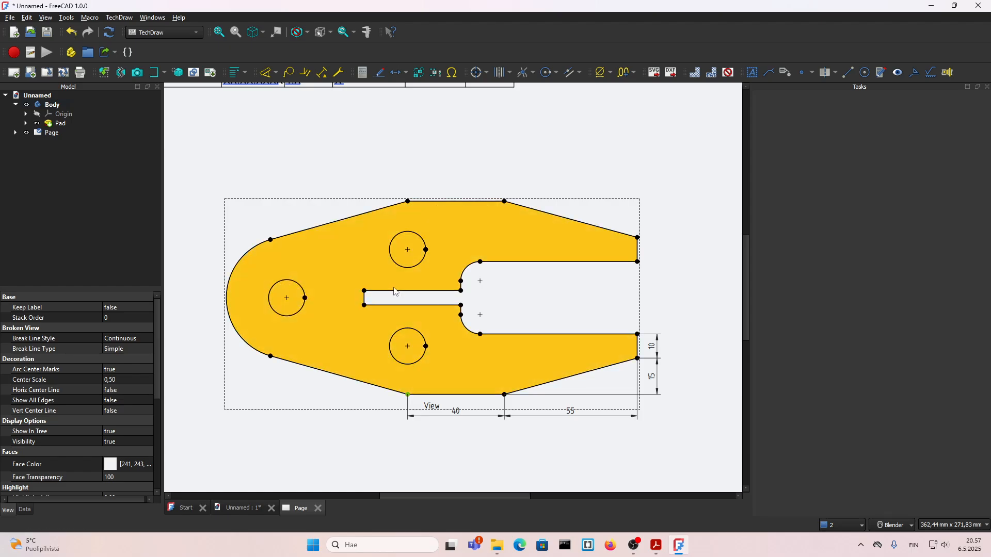
middle_click_drag(394, 287, 412, 258, "shift")
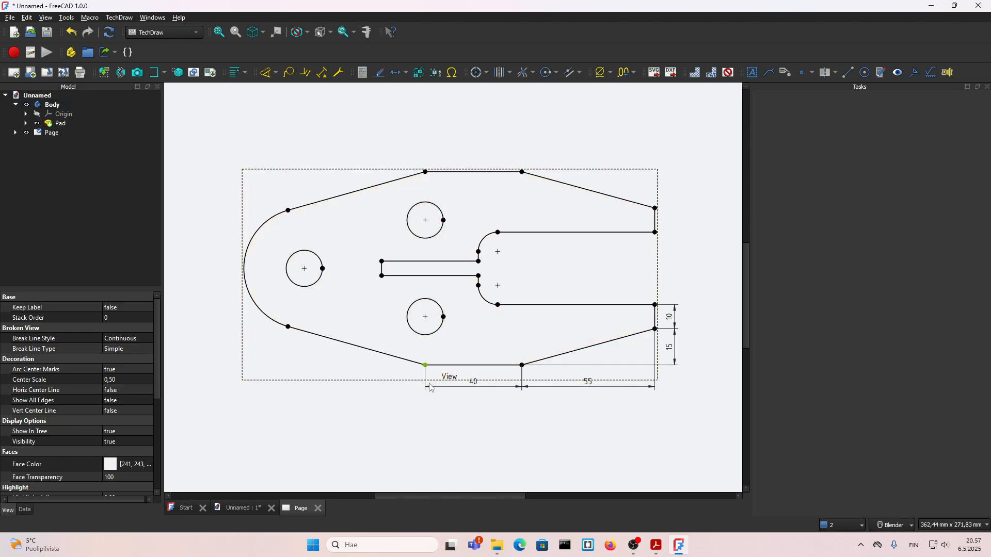
left_click(656, 545)
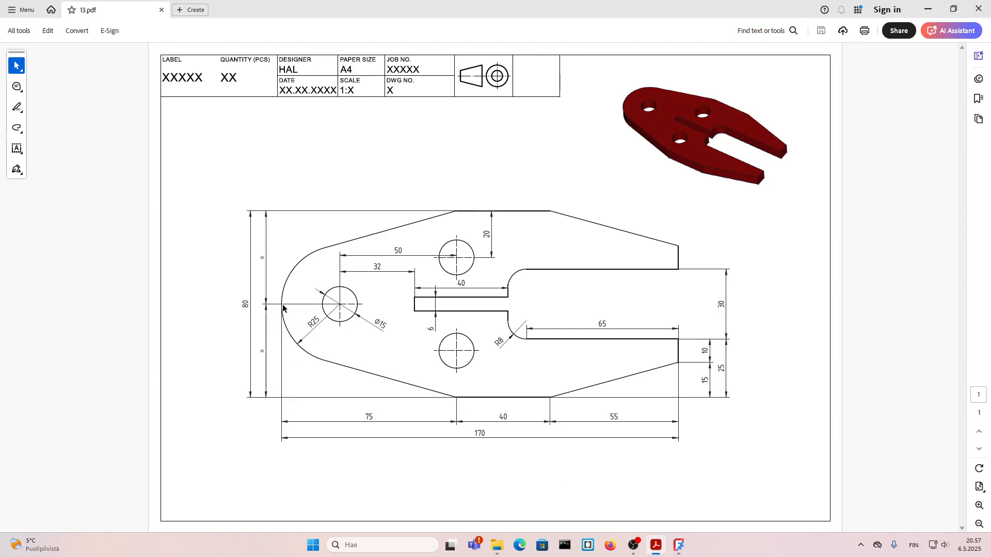
left_click(679, 545)
Try to dimension the horizontal distance from the bottom edge's left end to the outer arc
left_click(406, 416)
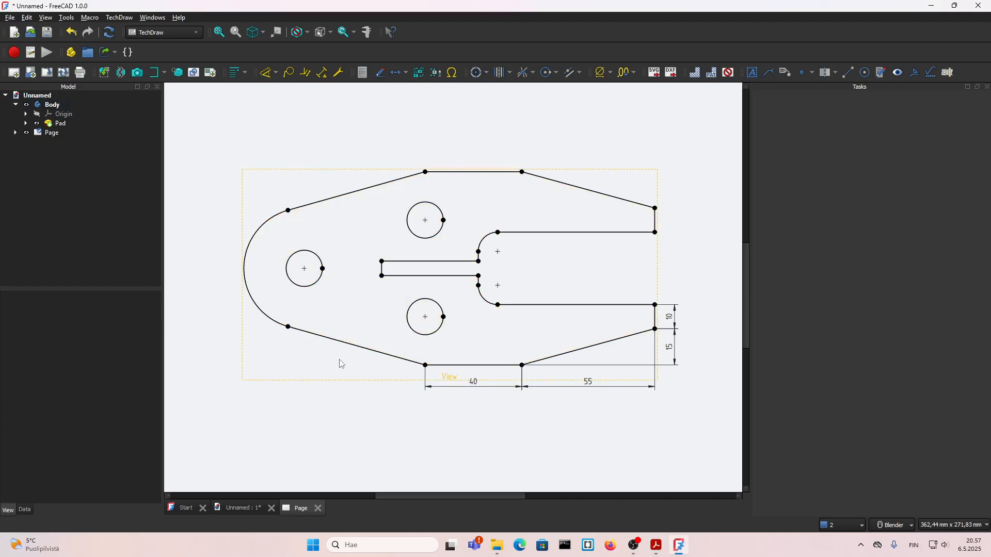
left_click(437, 376)
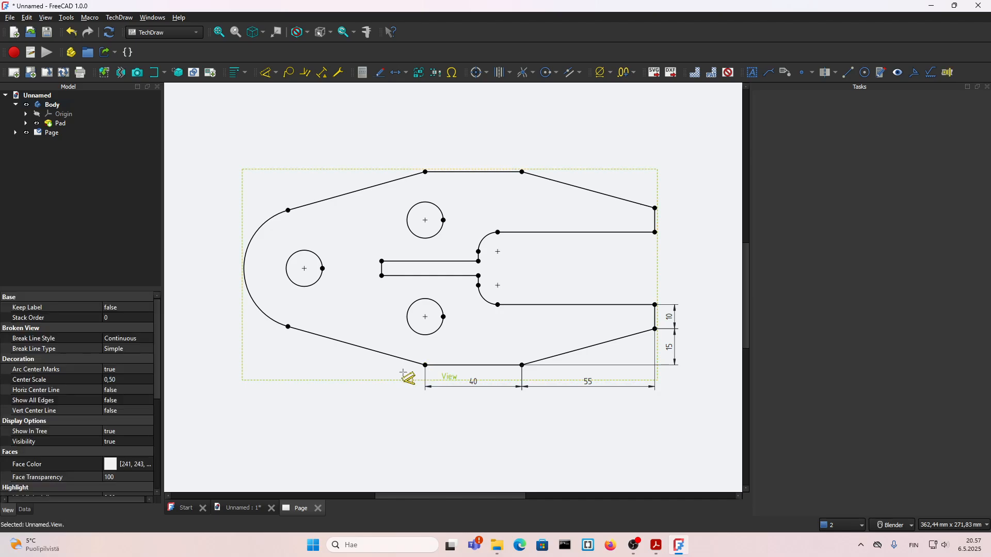
left_click(425, 365)
left_click(251, 272)
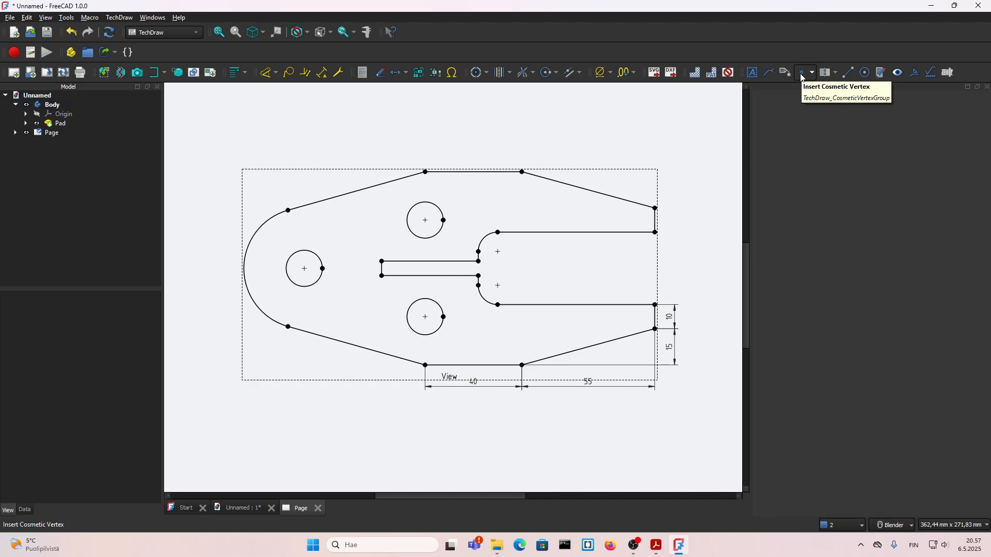
Insert a cosmetic vertex in the plate view at X 0 mm and Y 0 mm
left_click(380, 382)
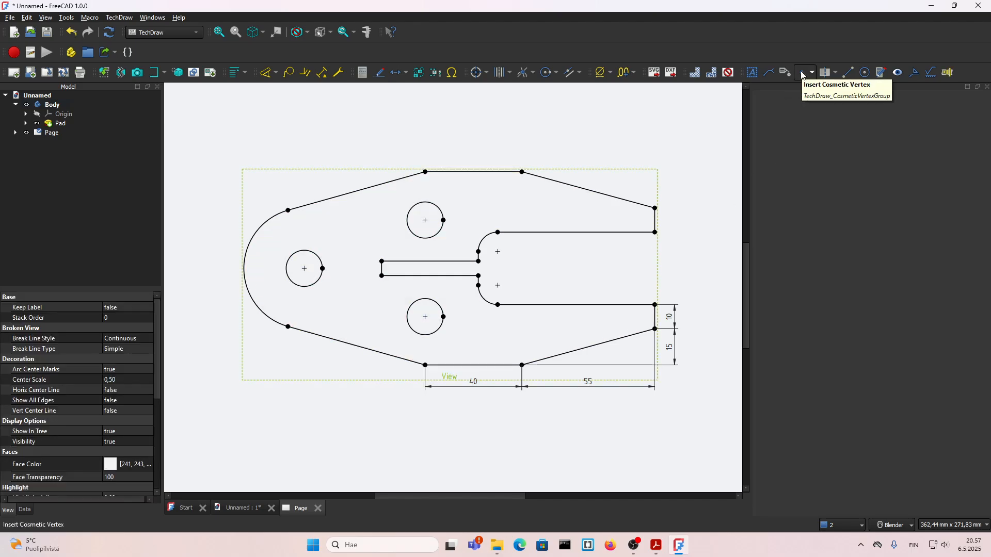
left_click(803, 74)
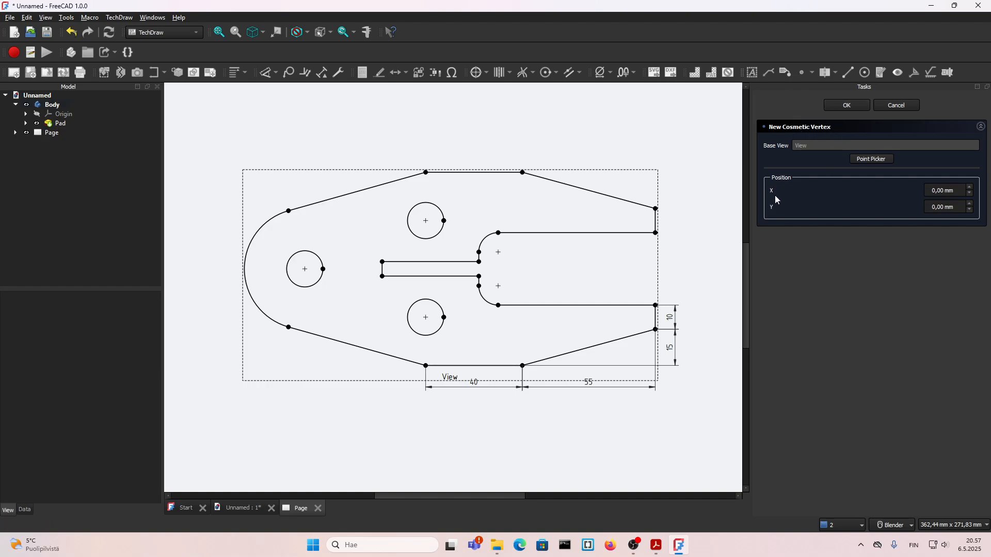
left_click(847, 106)
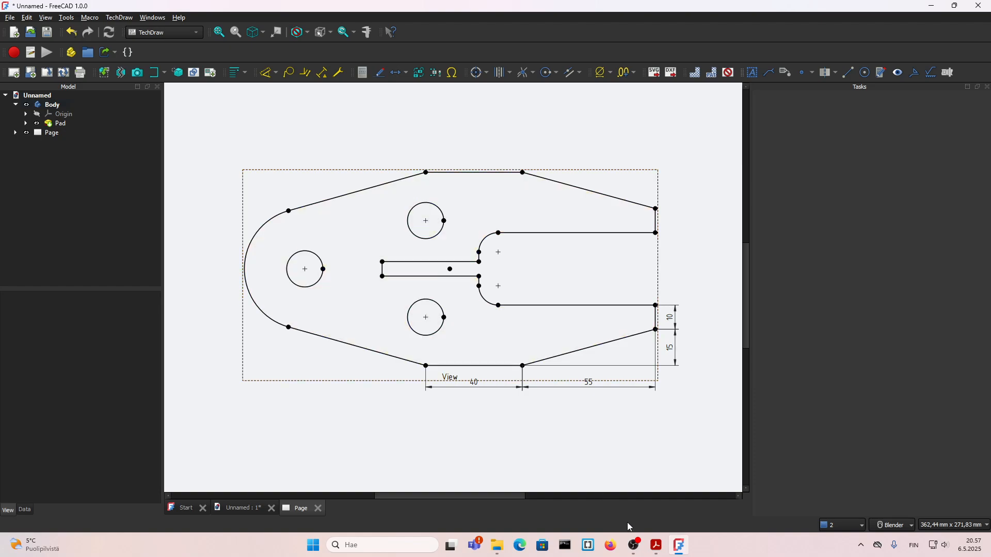
left_click(54, 106)
Look up the plate's overall length in the 13.pdf drawing and return to FreeCAD
left_click(654, 547)
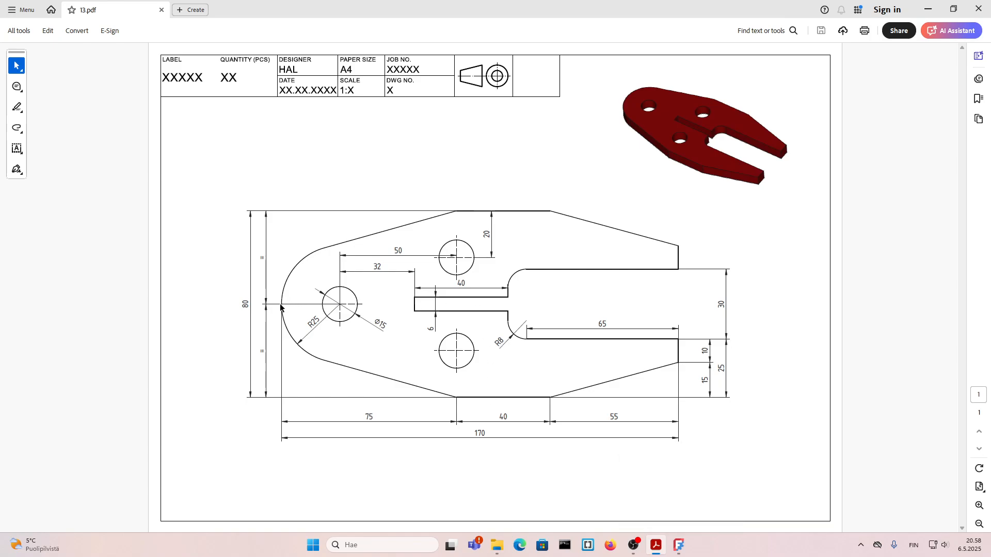
left_click_drag(469, 432, 488, 434)
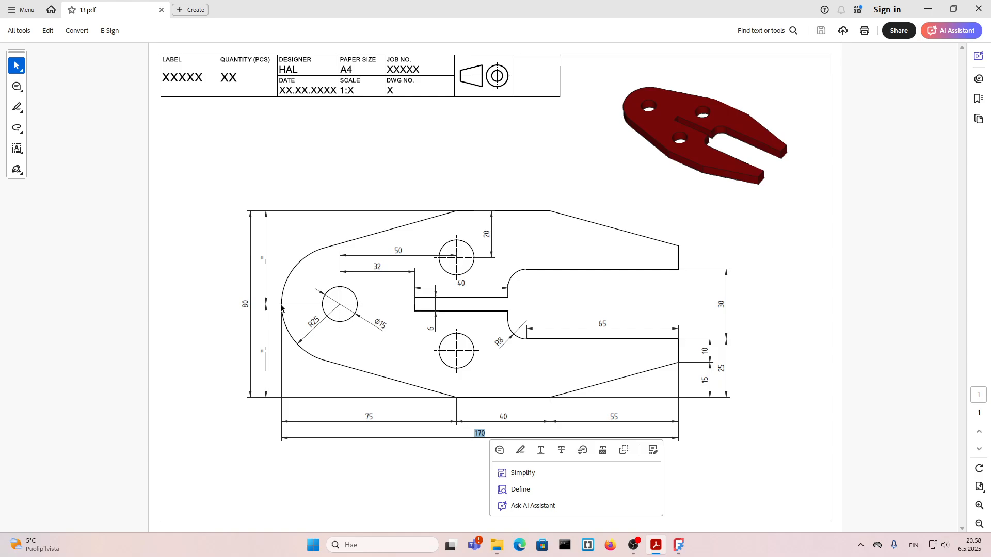
left_click(678, 546)
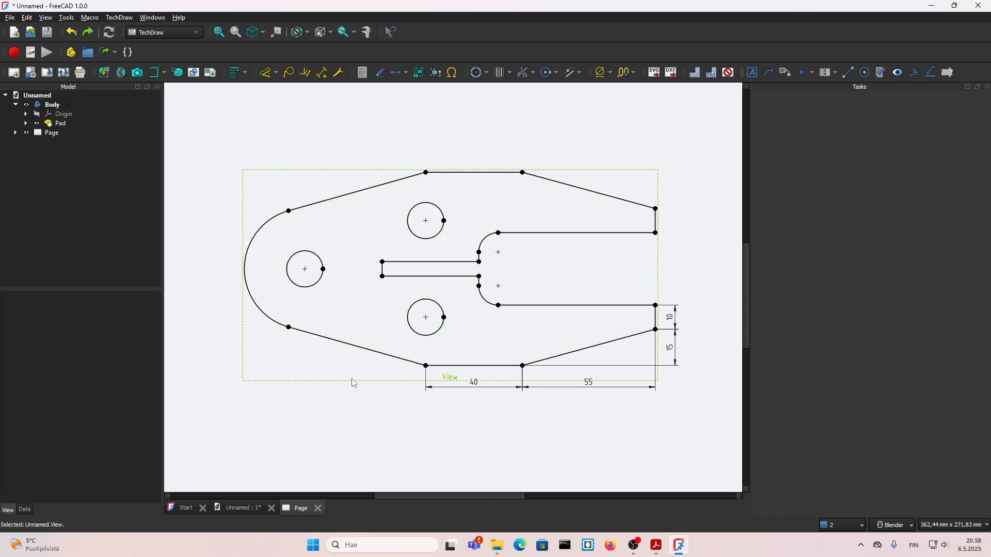
Insert a cosmetic vertex in the plate view at X -85 mm, Y 0 mm, on the outer arc's leftmost point
left_click(351, 381)
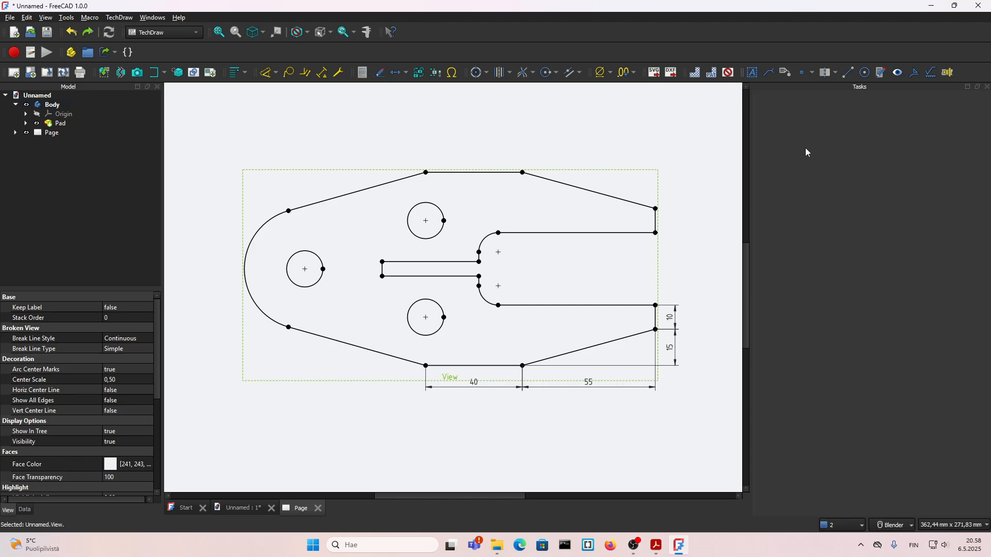
left_click(802, 77)
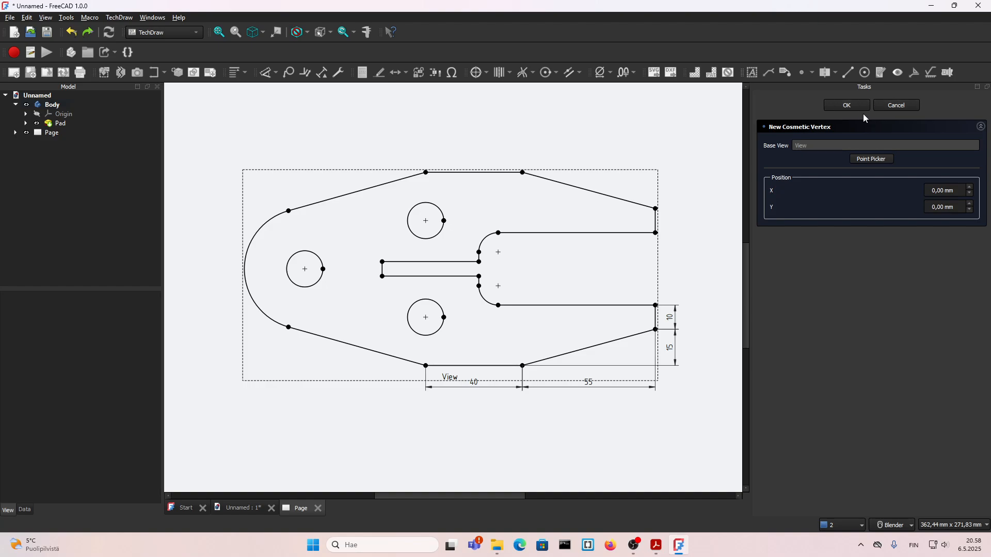
left_click(931, 192)
left_click_drag(927, 193, 909, 193)
type("-85")
left_click(848, 107)
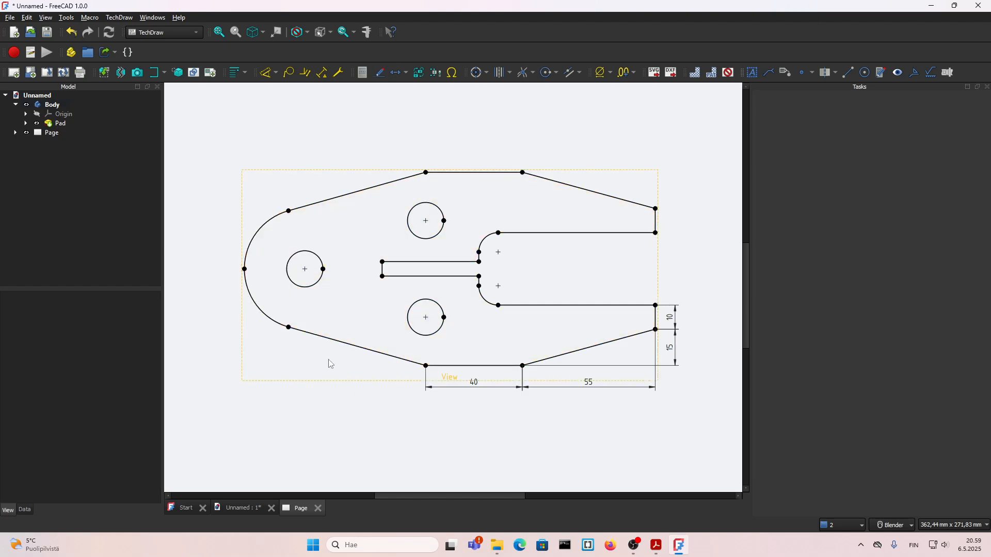
Dimension the horizontal distance from the bottom edge's left end to the cosmetic vertex on the outer arc
left_click(426, 365)
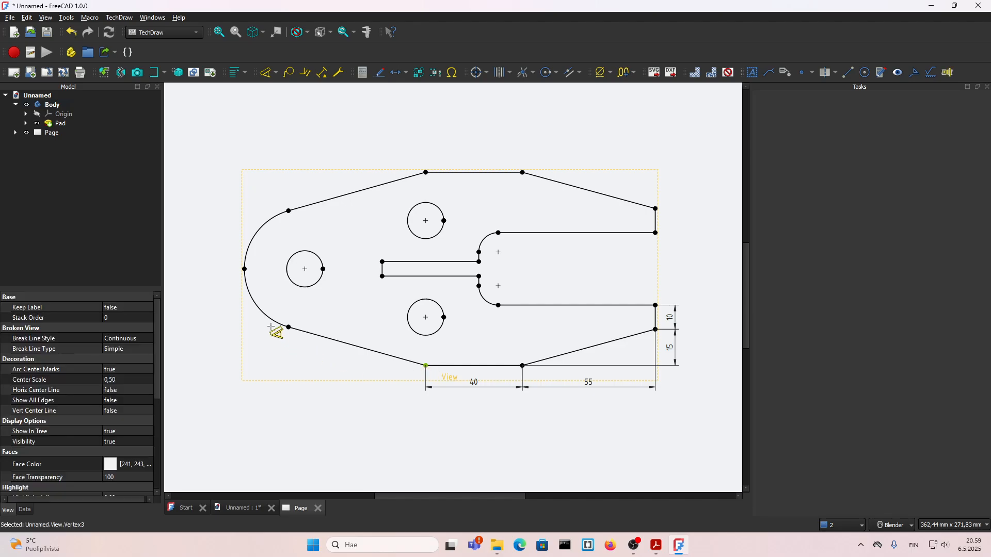
left_click(244, 269)
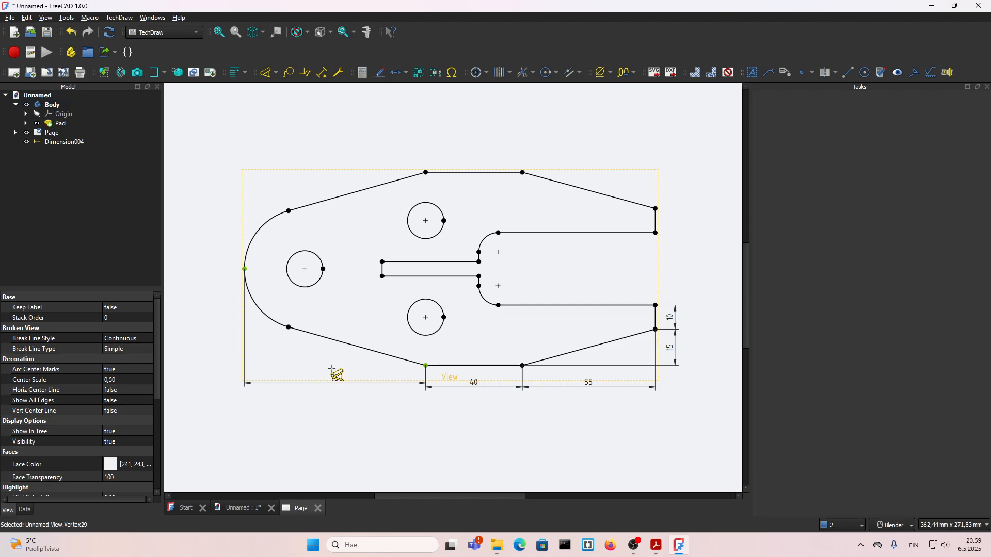
left_click(331, 371)
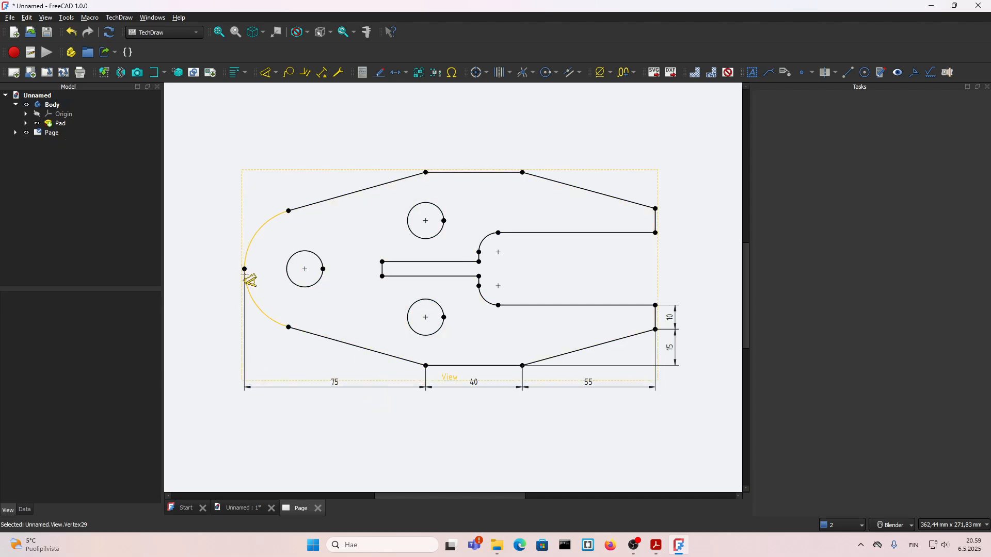
Dimension the plate's overall length from the outer arc's leftmost vertex to the fork's right end, placed below the chain dimensions
left_click(245, 270)
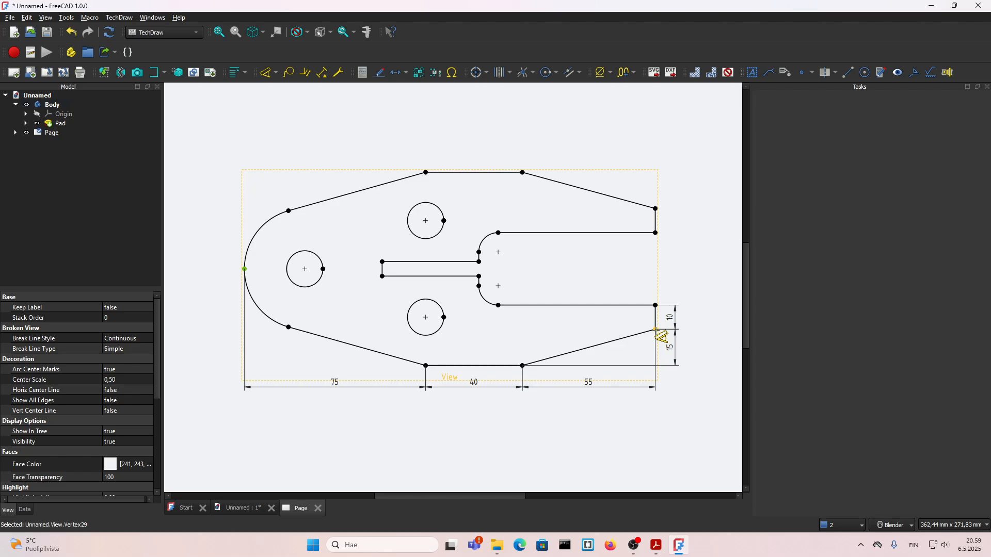
left_click(655, 329)
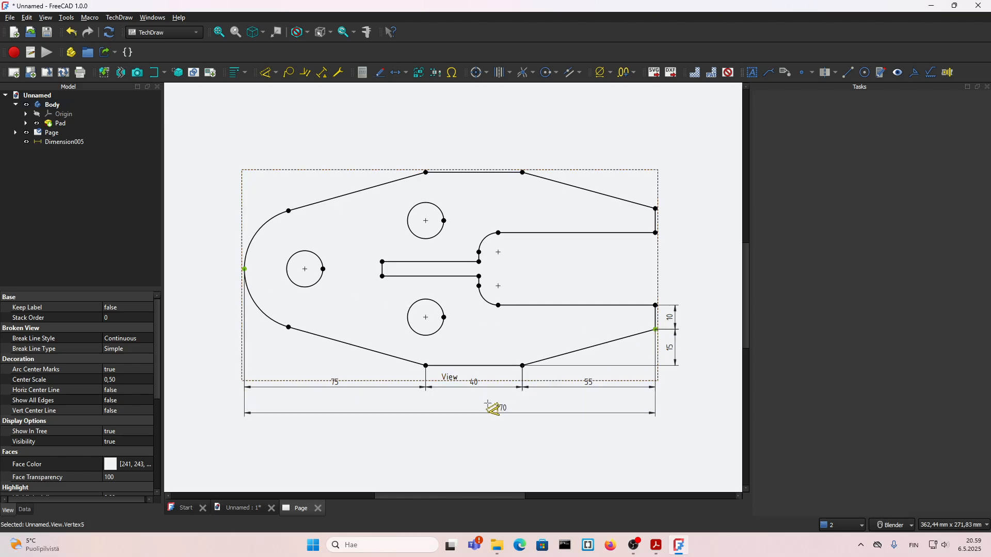
left_click(438, 395)
scroll(234, 287, "down", 2)
scroll(354, 347, "up", 2)
scroll(380, 385, "down", 2)
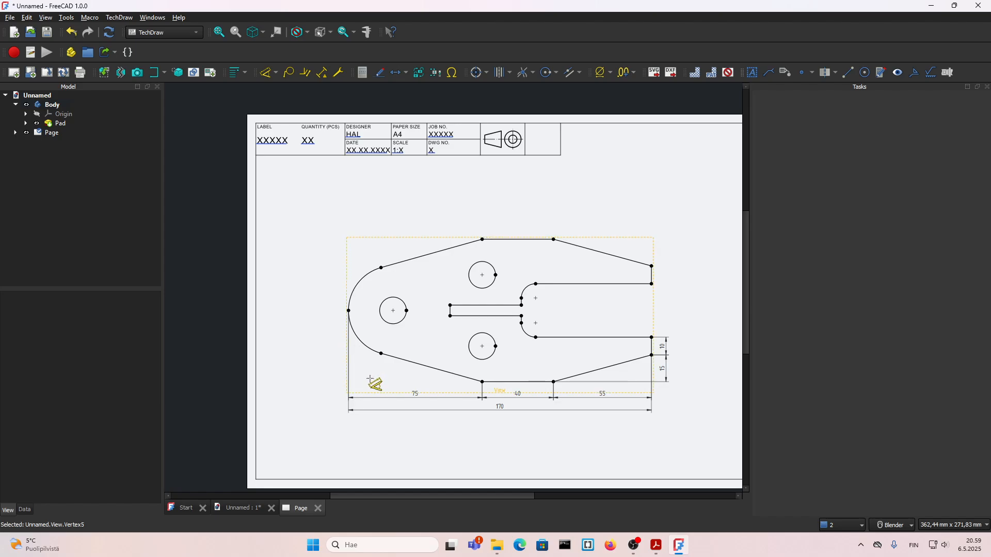
Dimension the vertical distance from the bottom edge's left end to the outer arc's leftmost vertex, placed left of the plate
scroll(351, 363, "up", 2)
left_click(531, 384)
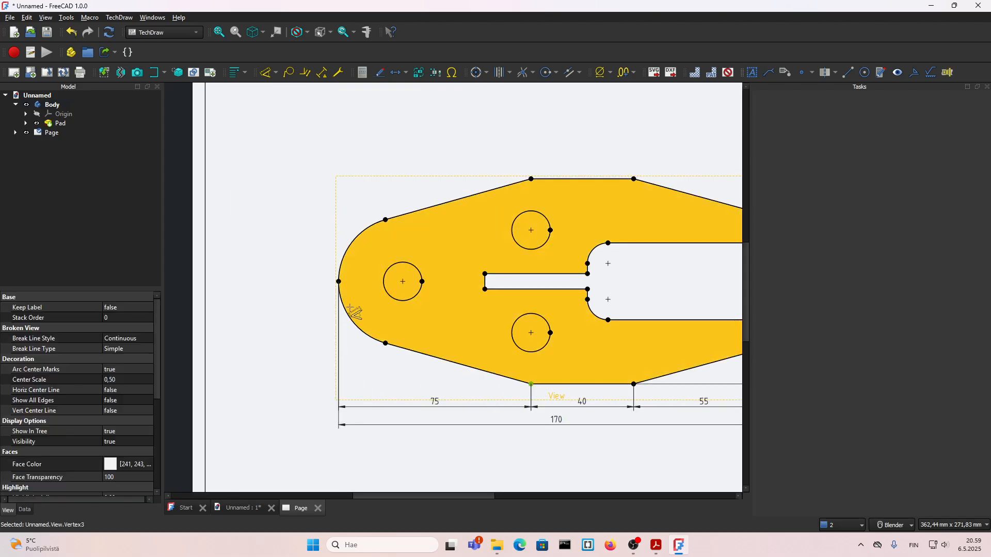
left_click(339, 282)
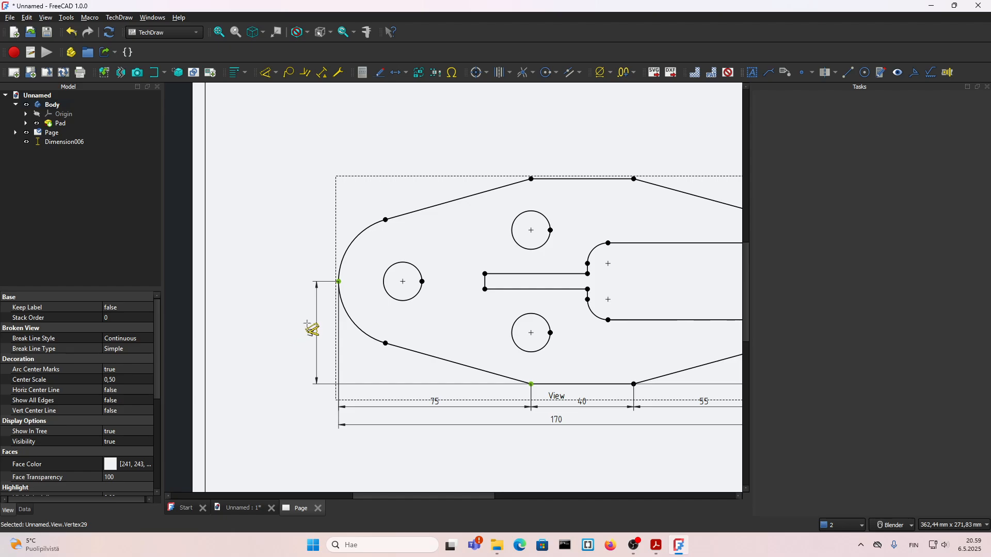
left_click(317, 330)
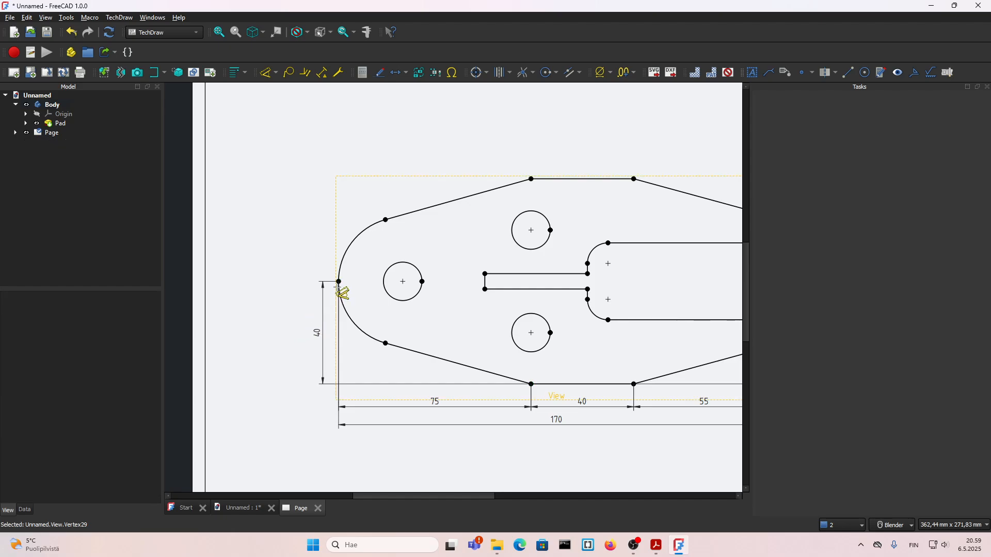
Dimension the vertical distance from the outer arc's leftmost vertex to the top edge's left end, in line with the lower vertical dimension
scroll(342, 285, "down", 3)
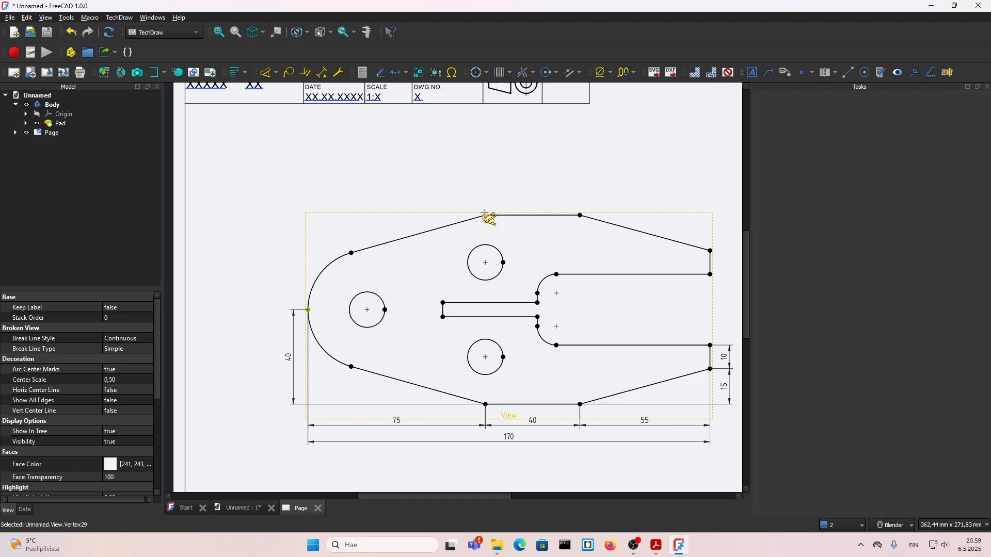
left_click(485, 215)
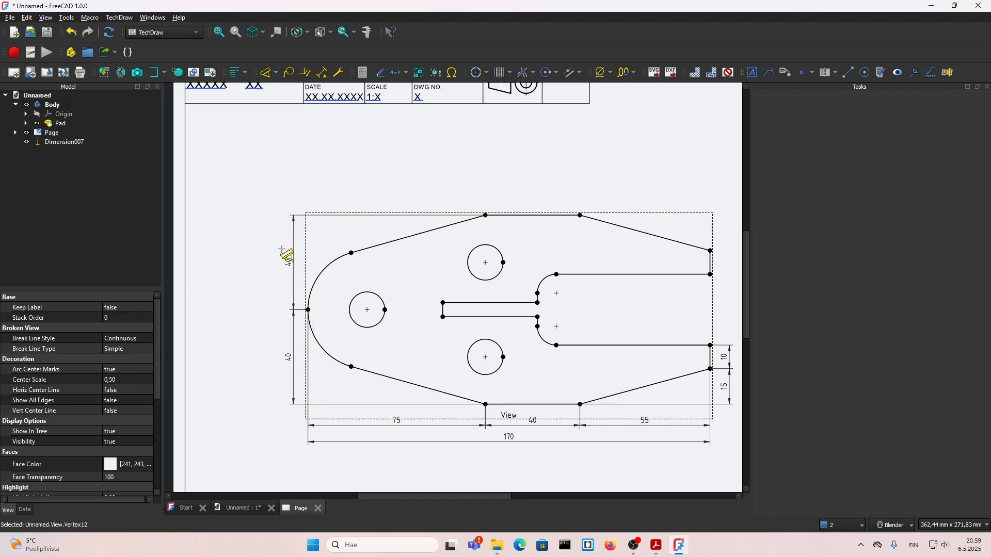
left_click(282, 249)
scroll(327, 238, "down", 1)
scroll(442, 223, "up", 1)
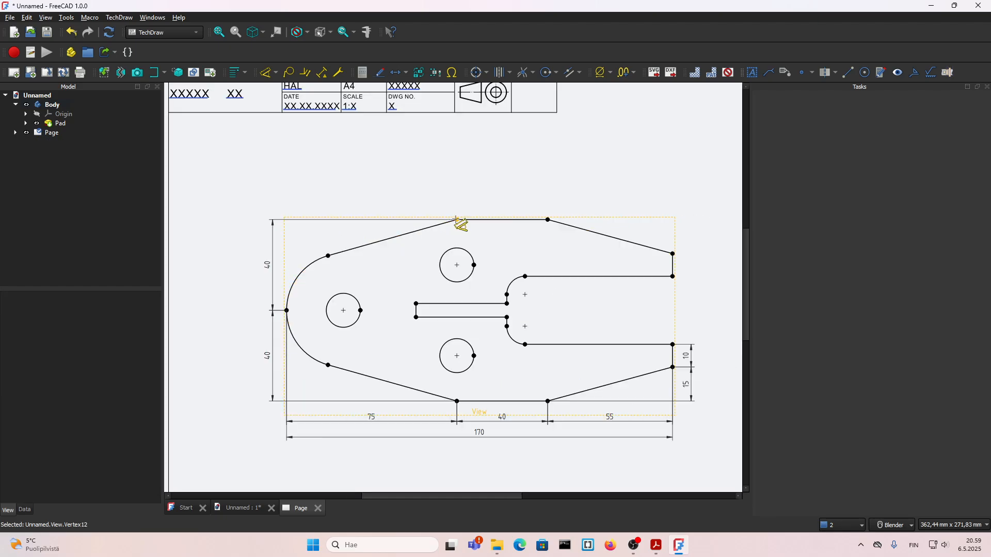
Dimension the plate's overall height between the left ends of the top and bottom edges, placed outside the two half-height dimensions
left_click(457, 220)
scroll(404, 401, "down", 1)
scroll(442, 401, "up", 2)
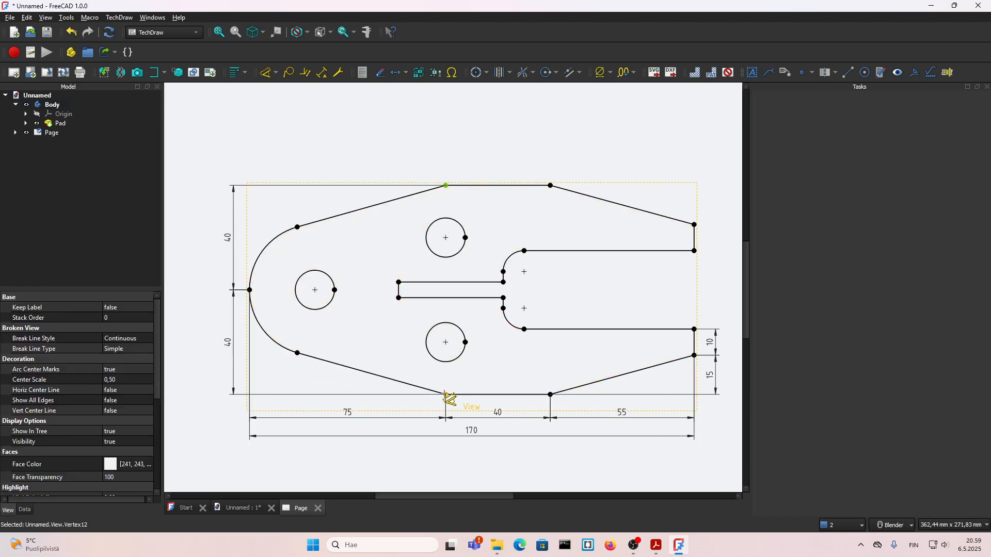
left_click(446, 395)
scroll(439, 389, "down", 1)
scroll(301, 316, "up", 1)
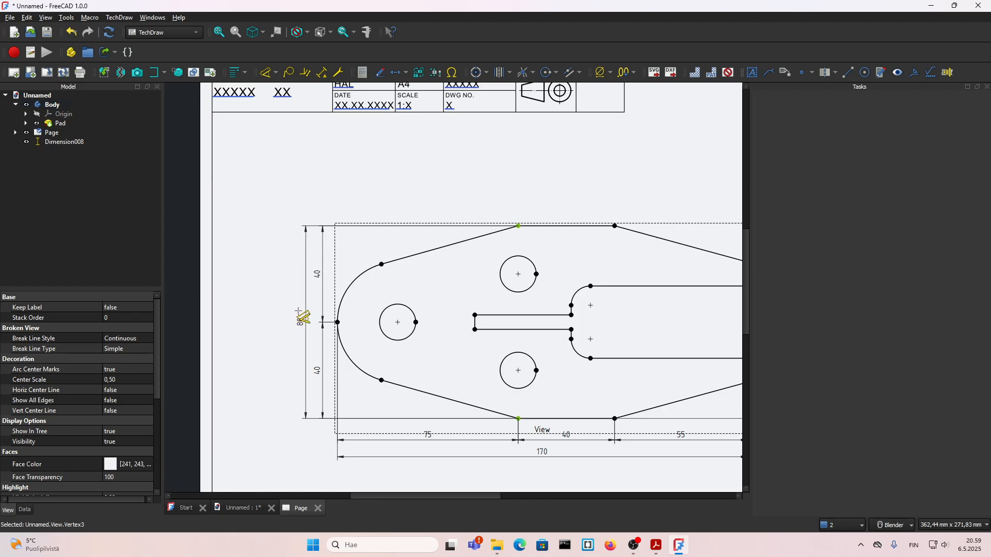
left_click(301, 316)
scroll(294, 310, "down", 1)
scroll(371, 307, "up", 1)
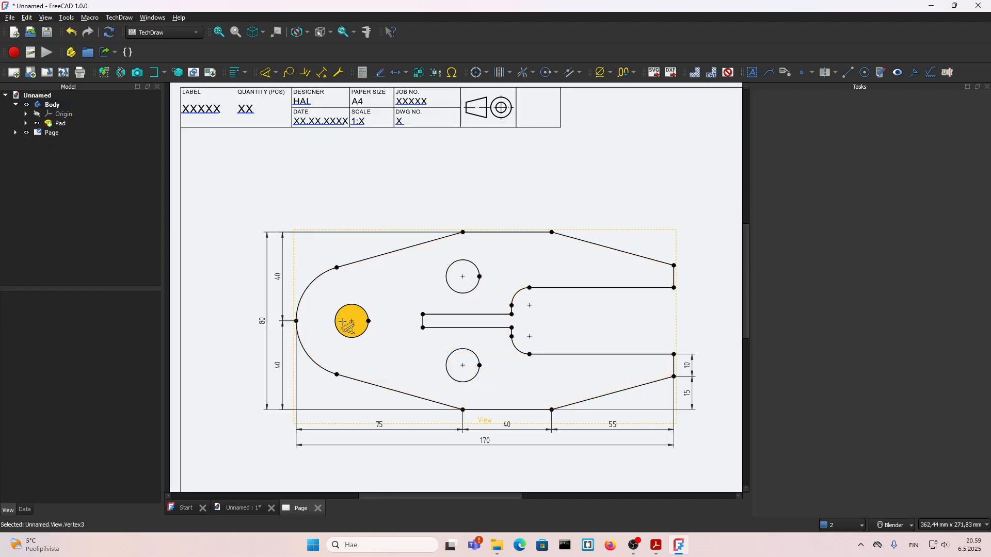
Dimension the radius of the plate's outer left arc, placing the text inside the plate beside the arc
scroll(338, 324, "up", 1)
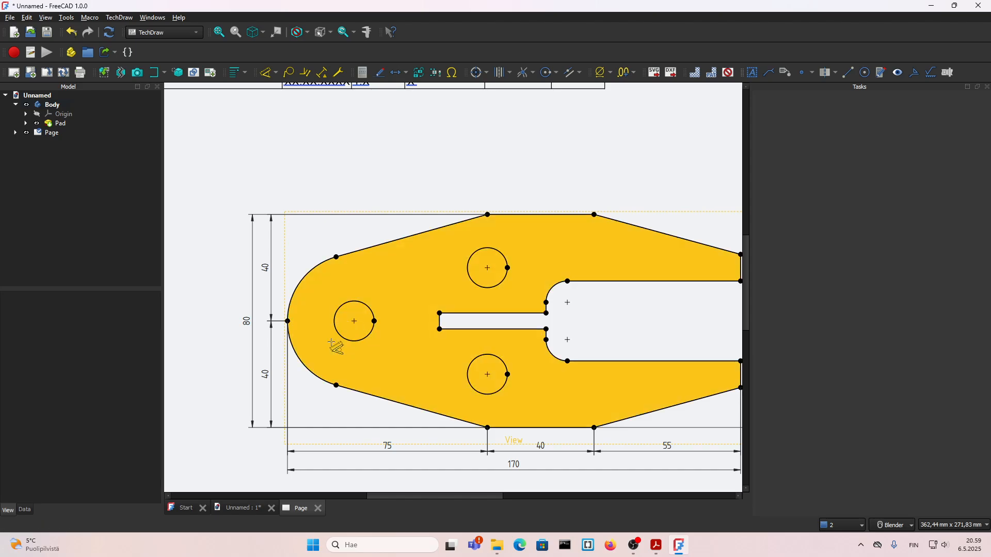
left_click(302, 358)
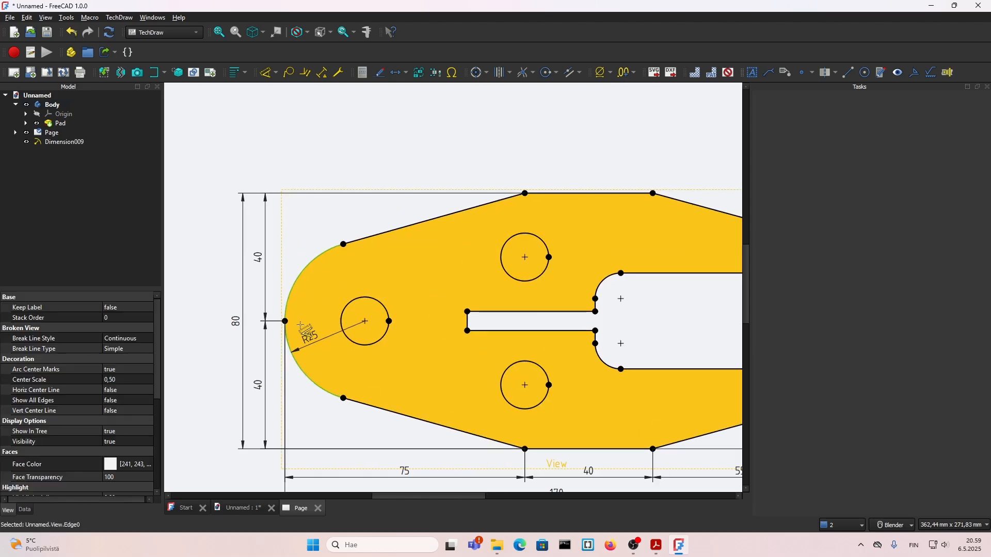
left_click(305, 325)
Dimension the diameters of the left, upper and lower holes, placing each text to the lower right of its hole
scroll(305, 324, "up", 1)
left_click(388, 317)
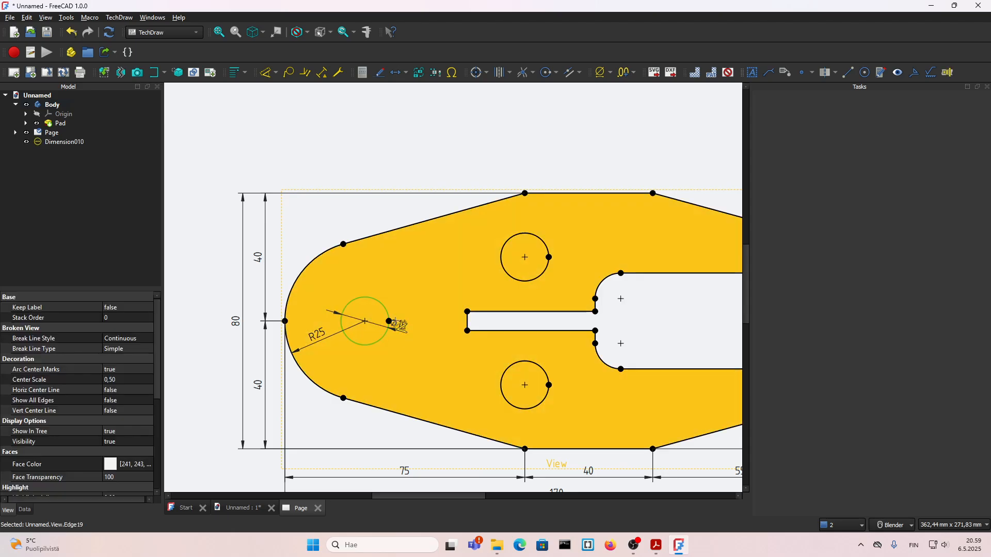
left_click(410, 346)
scroll(418, 292, "down", 1)
scroll(484, 296, "up", 1)
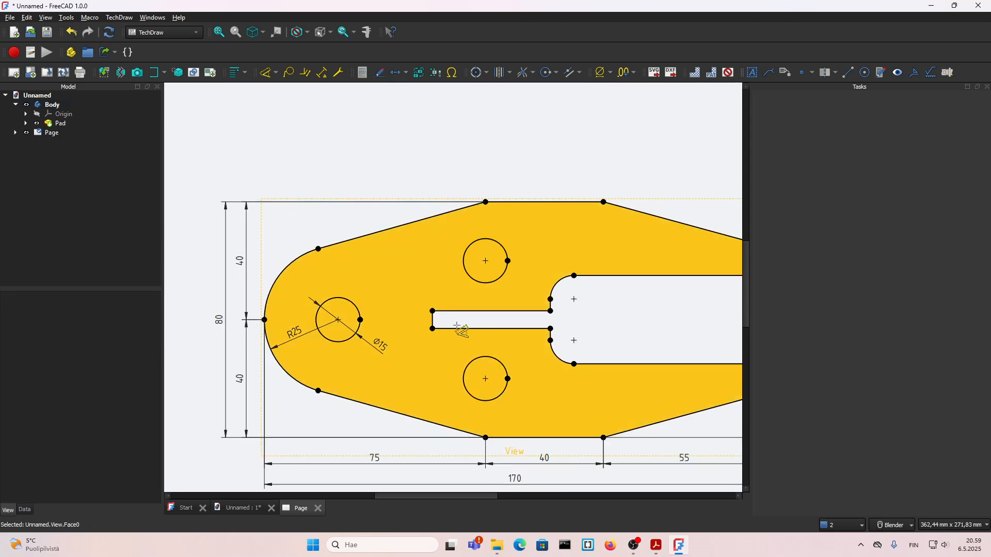
left_click(503, 272)
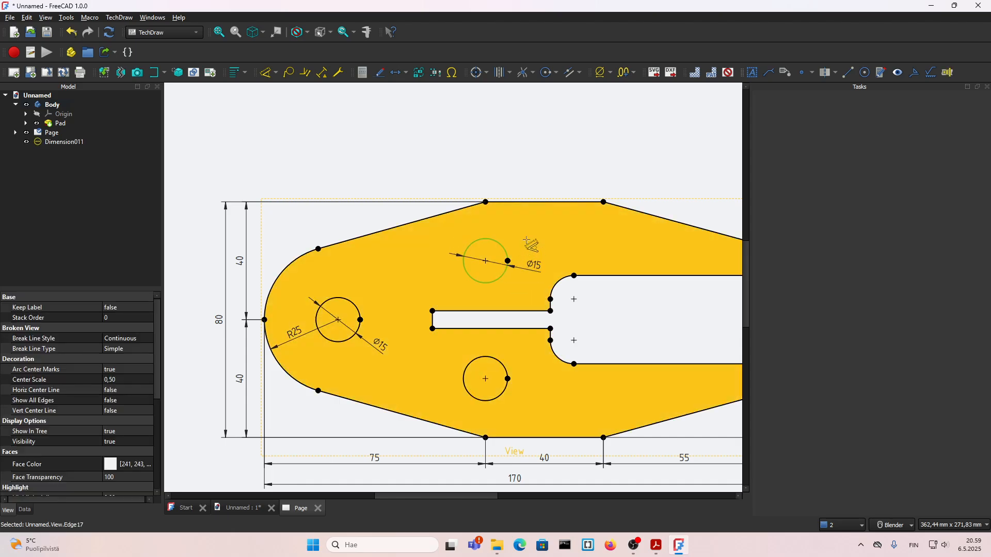
left_click(516, 274)
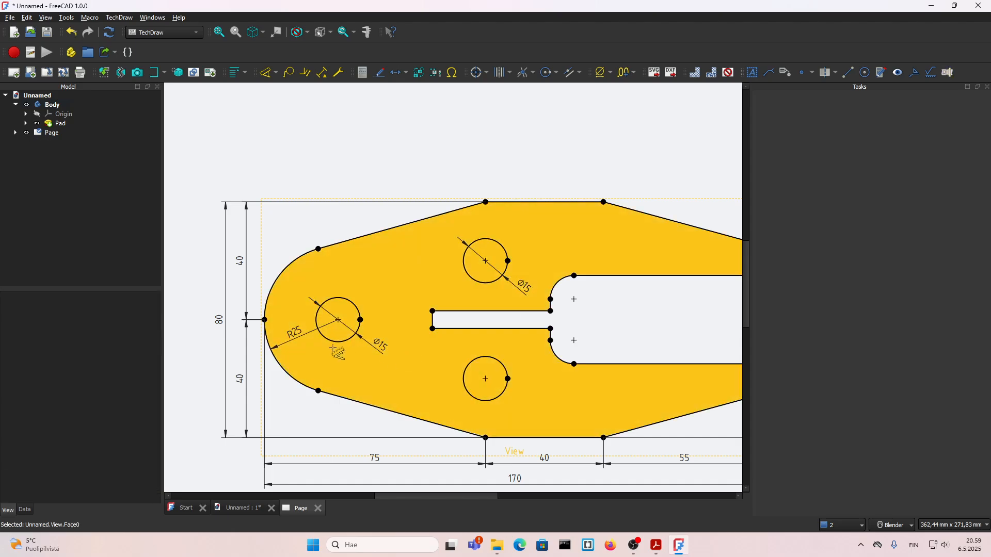
left_click(503, 392)
left_click(528, 397)
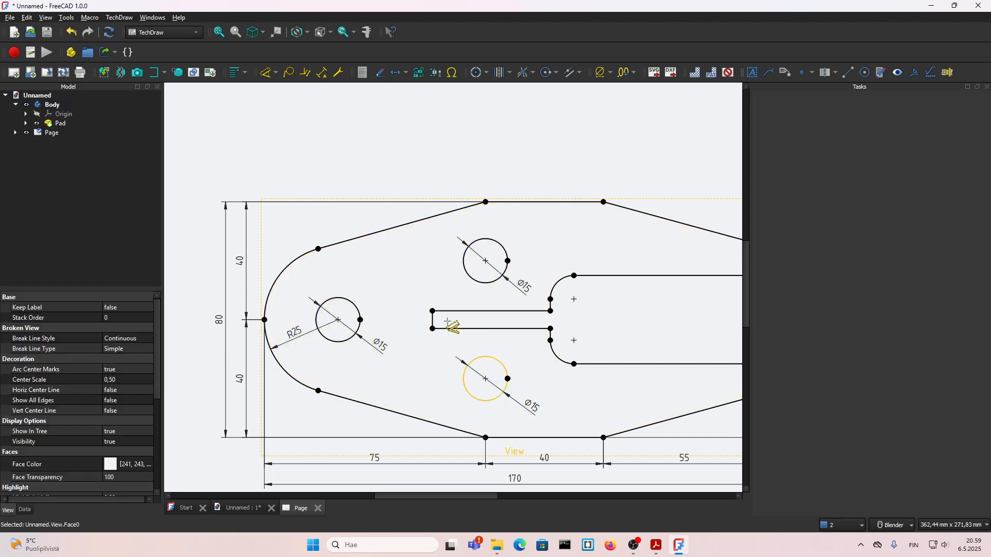
Dimension the narrow slot's length above its upper edge and its width near its closed end
scroll(433, 302, "down", 2)
scroll(433, 302, "up", 1)
left_click(421, 293)
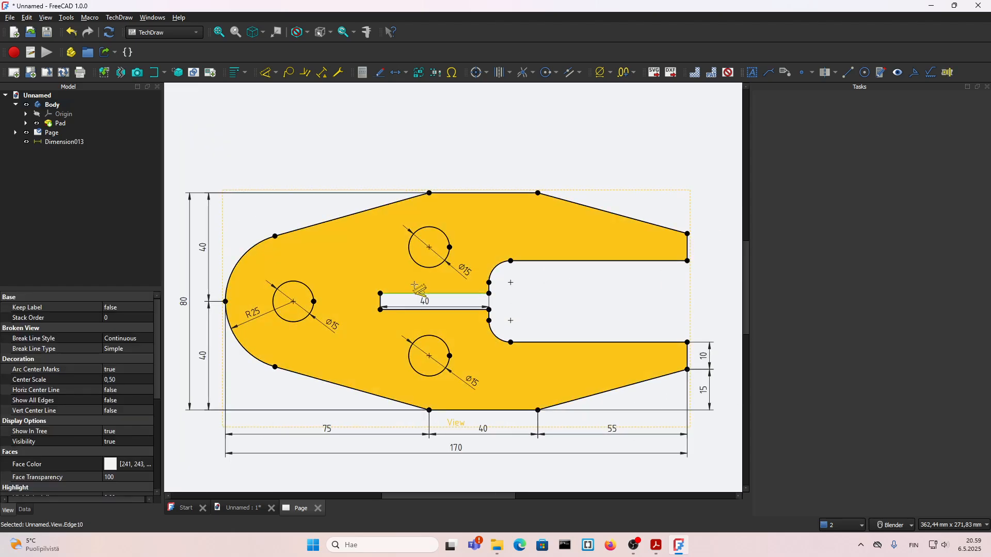
scroll(431, 273, "up", 1)
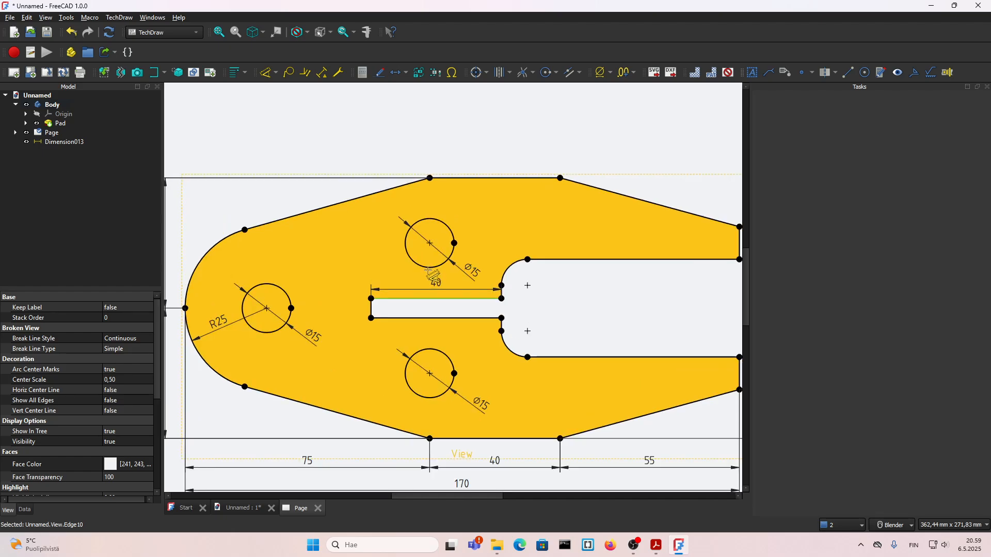
left_click(433, 277)
left_click(371, 308)
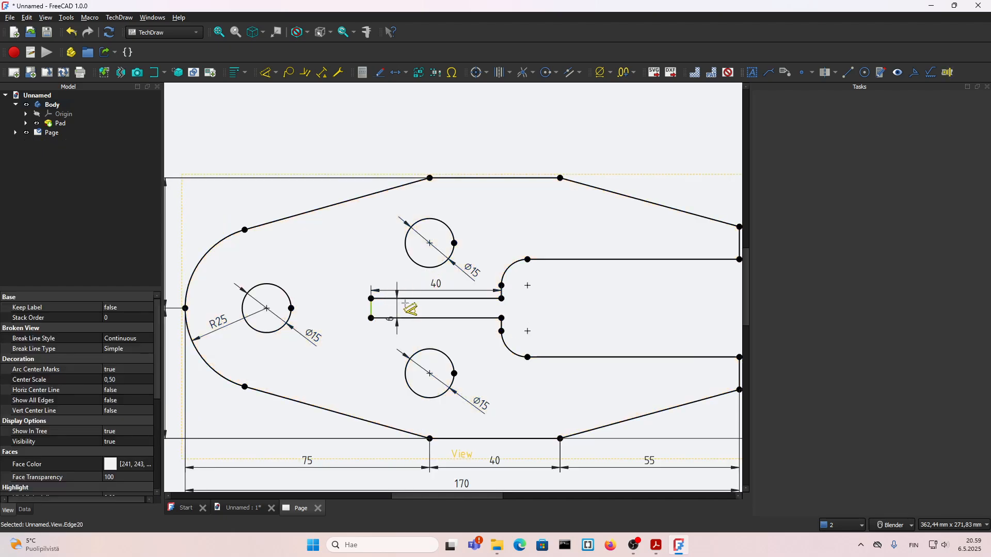
left_click(381, 328)
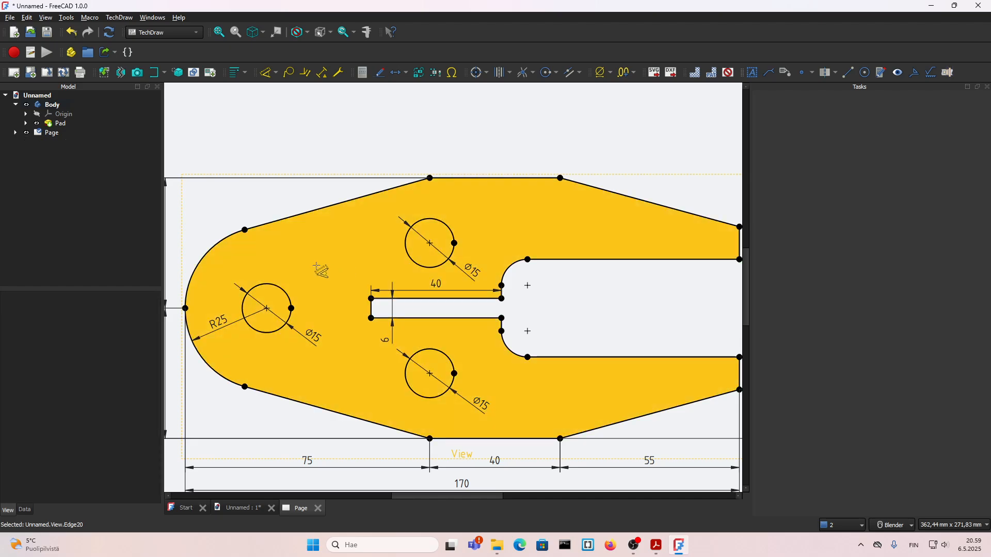
Dimension the length of the fork opening's lower straight edge and the radius of the opening's lower corner fillet
scroll(306, 267, "down", 1)
scroll(535, 338, "up", 1)
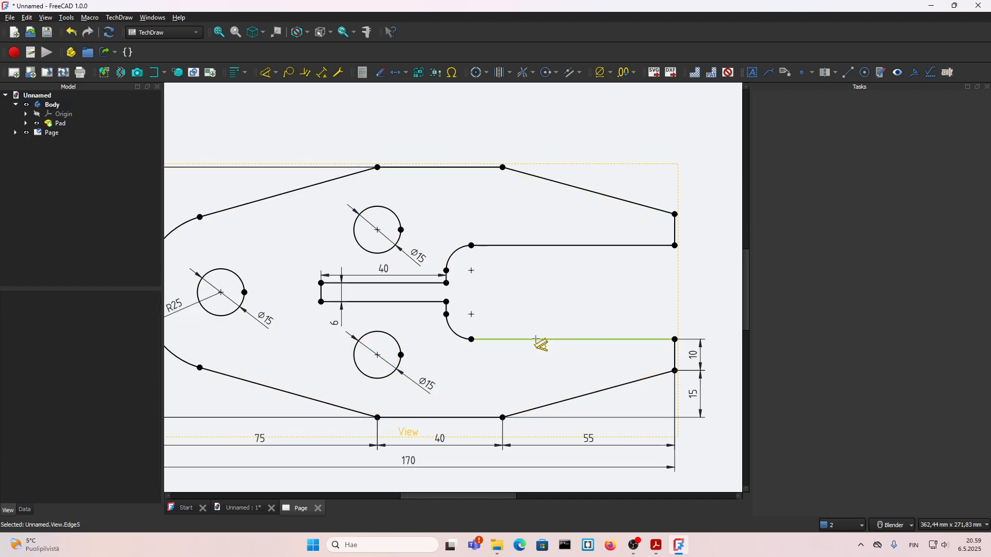
left_click(536, 341)
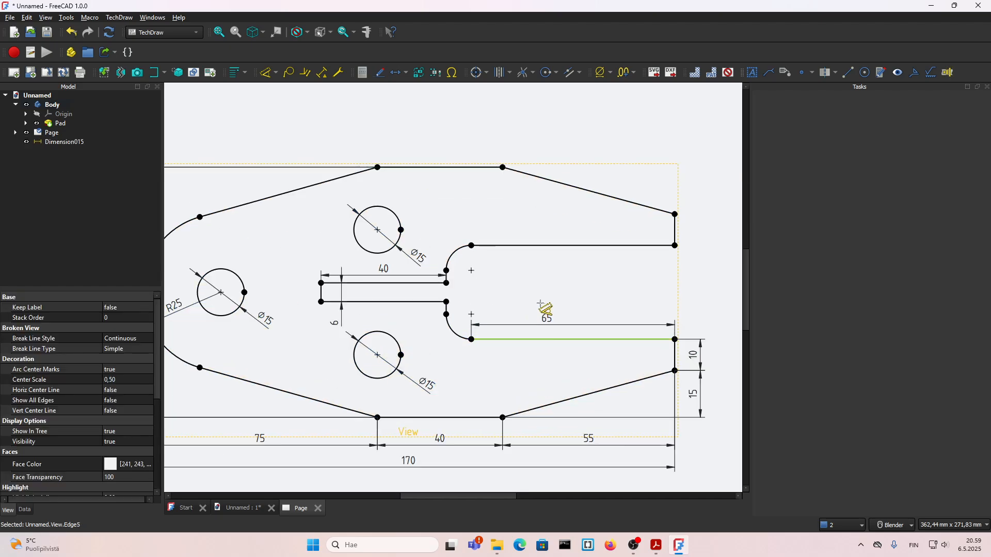
left_click(566, 305)
left_click(454, 330)
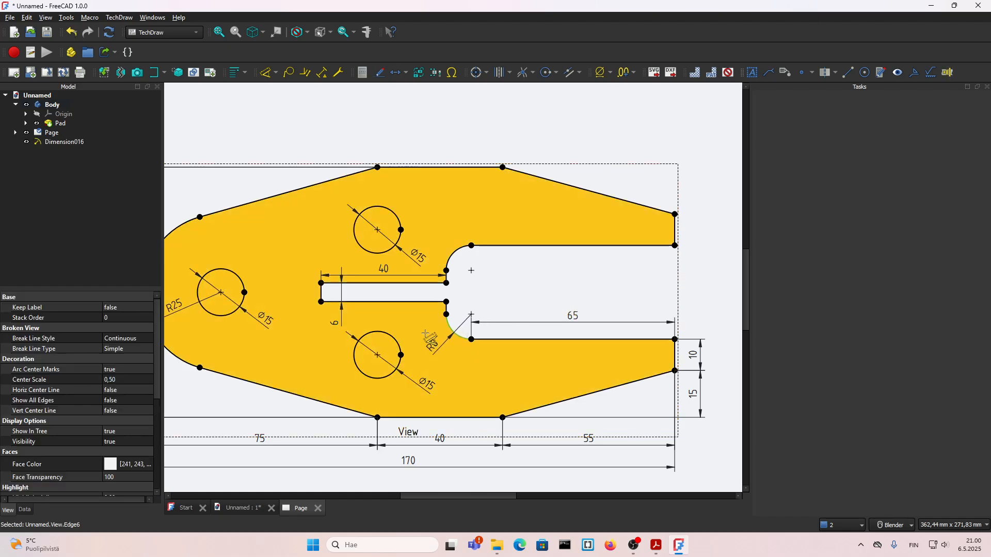
left_click(431, 342)
scroll(575, 333, "down", 2)
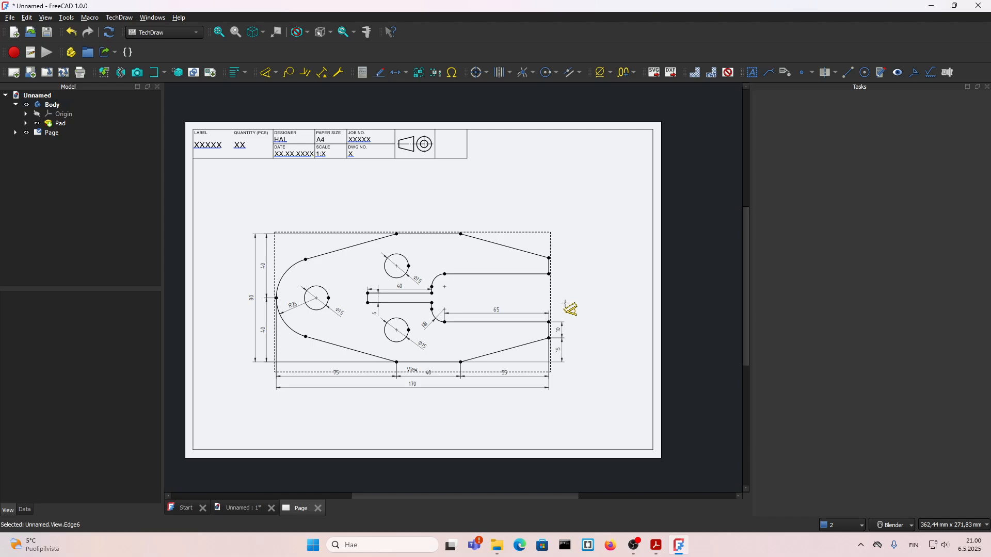
scroll(408, 411, "up", 2)
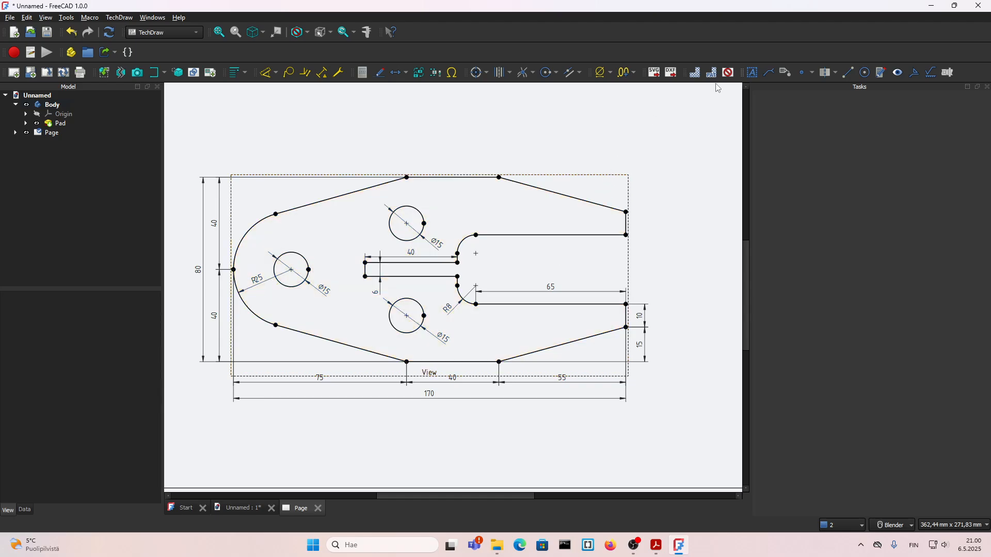
left_click(753, 73)
left_click_drag(447, 256, 508, 132)
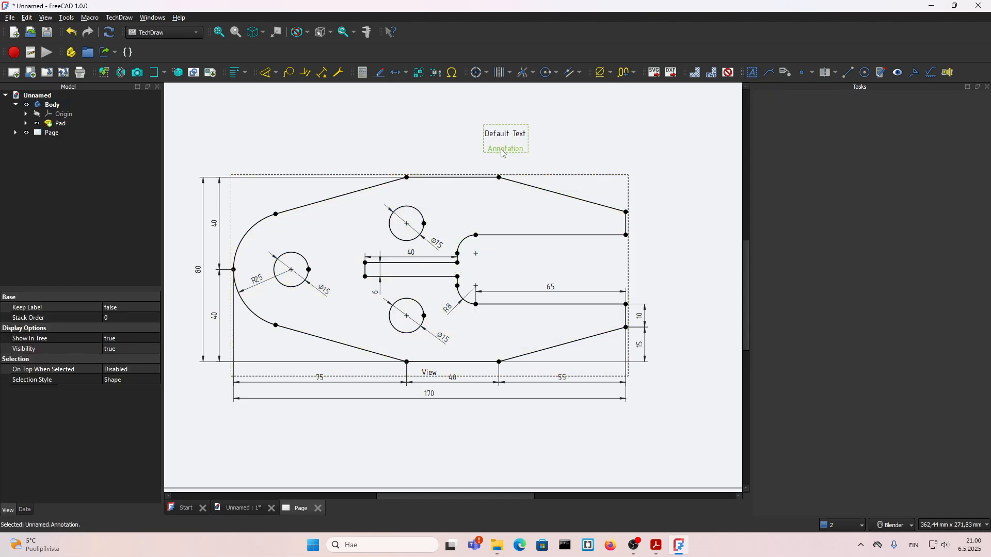
key("Delete")
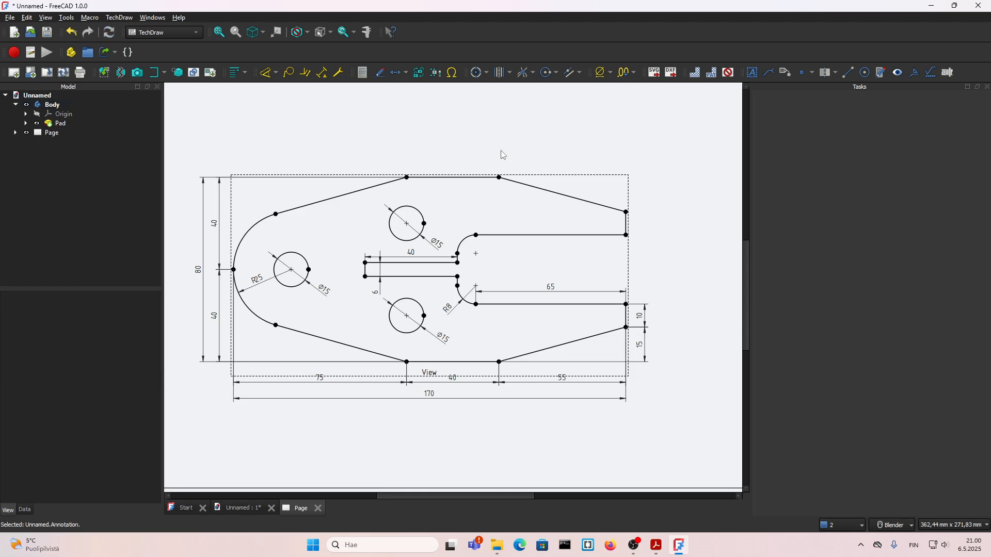
Attach a balloon annotation to the plate just below its upper edge and set its text to "t = 10"
left_click(438, 376)
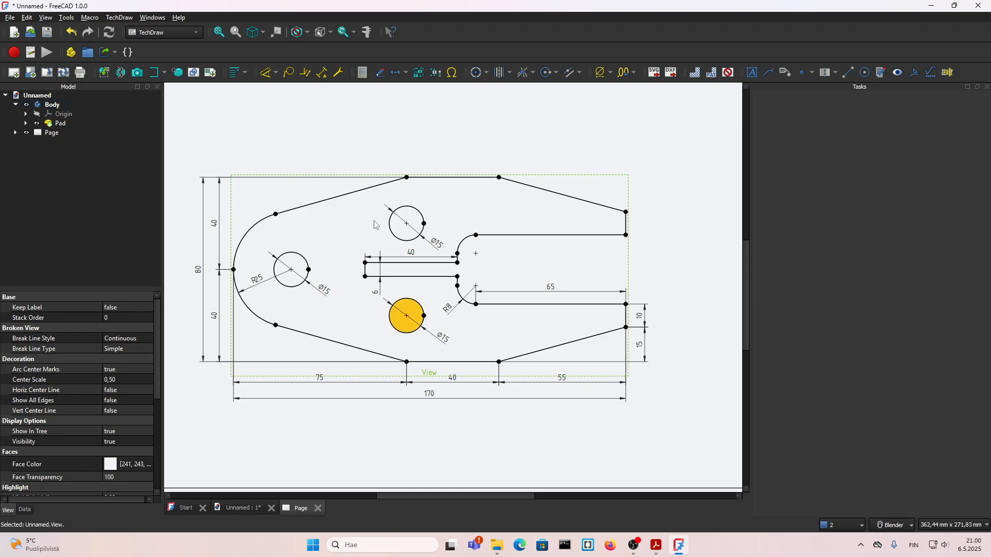
left_click(289, 75)
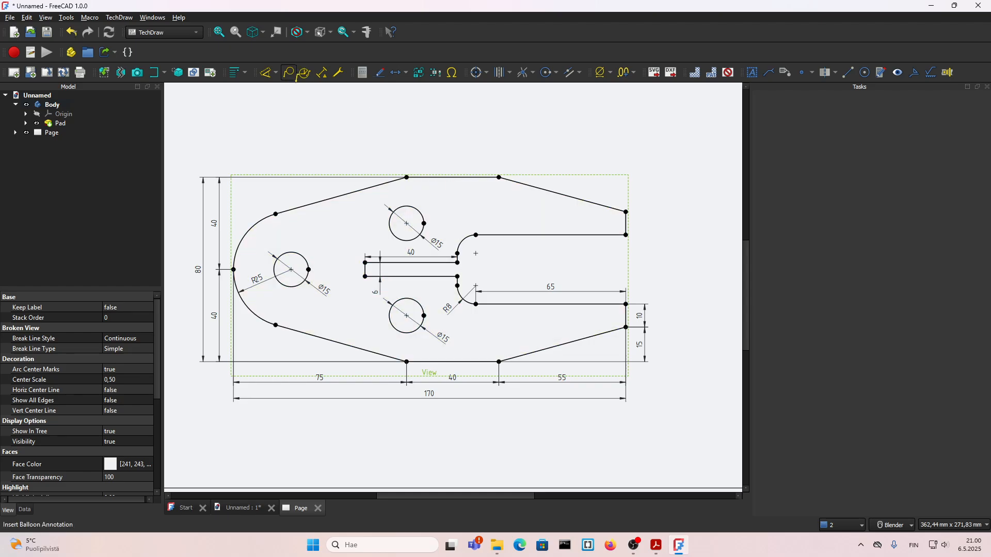
left_click(453, 185)
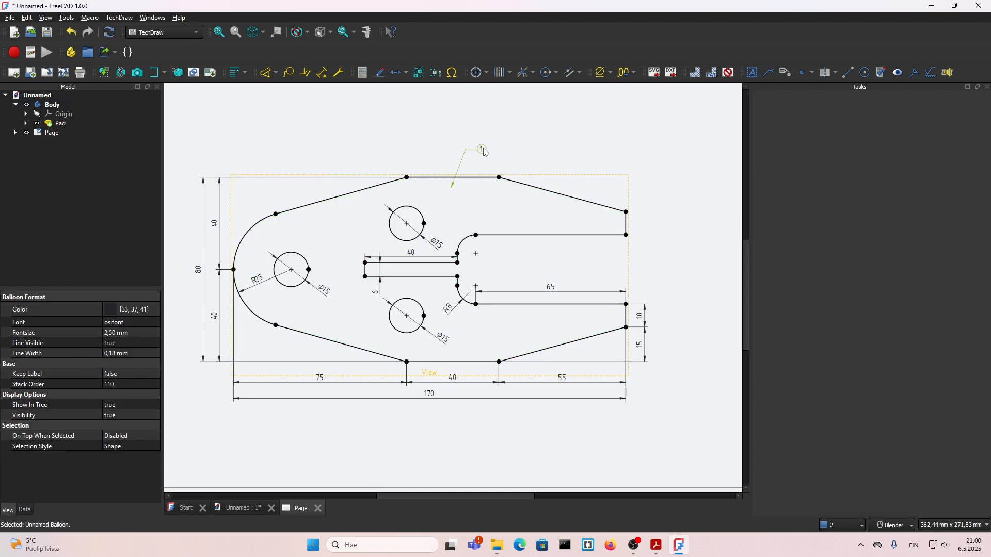
double_click(482, 150)
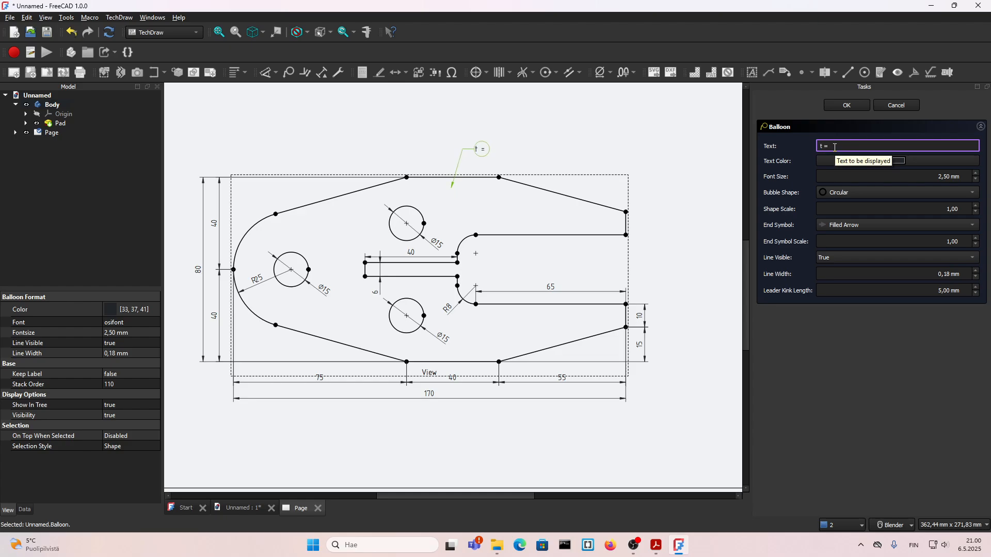
type("t = 10")
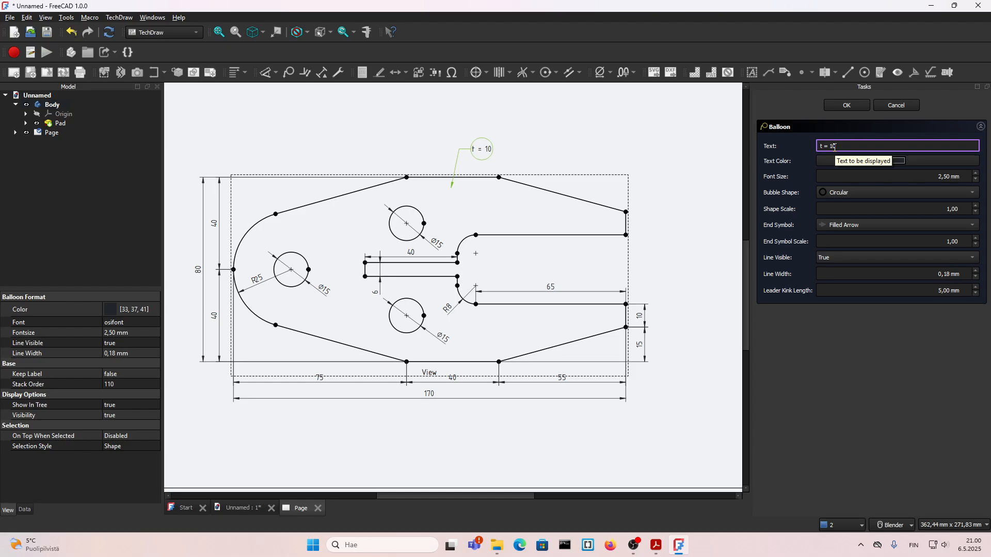
Format the thickness balloon with a Line bubble shape, a Dot end symbol and a 2.80 mm font size
left_click(851, 193)
left_click(841, 264)
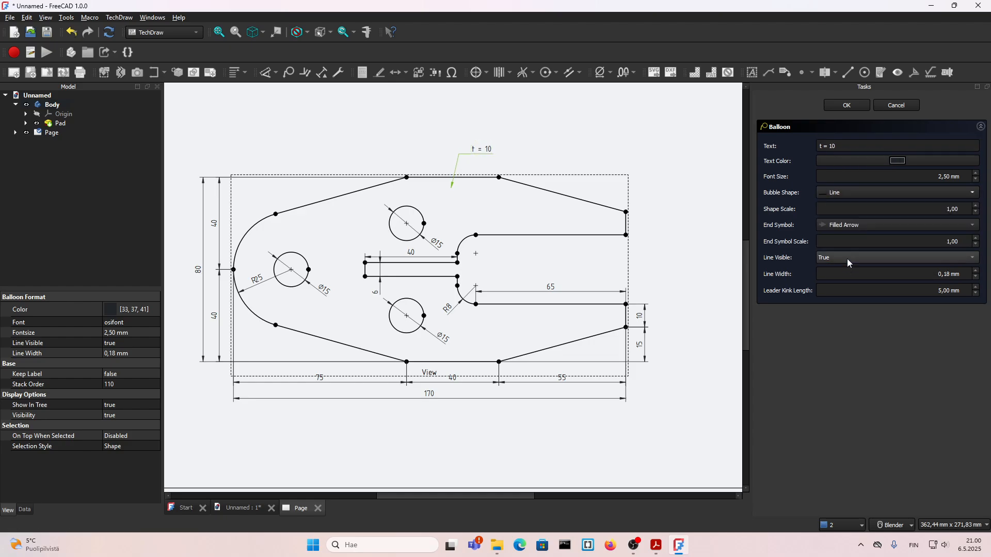
left_click(843, 231)
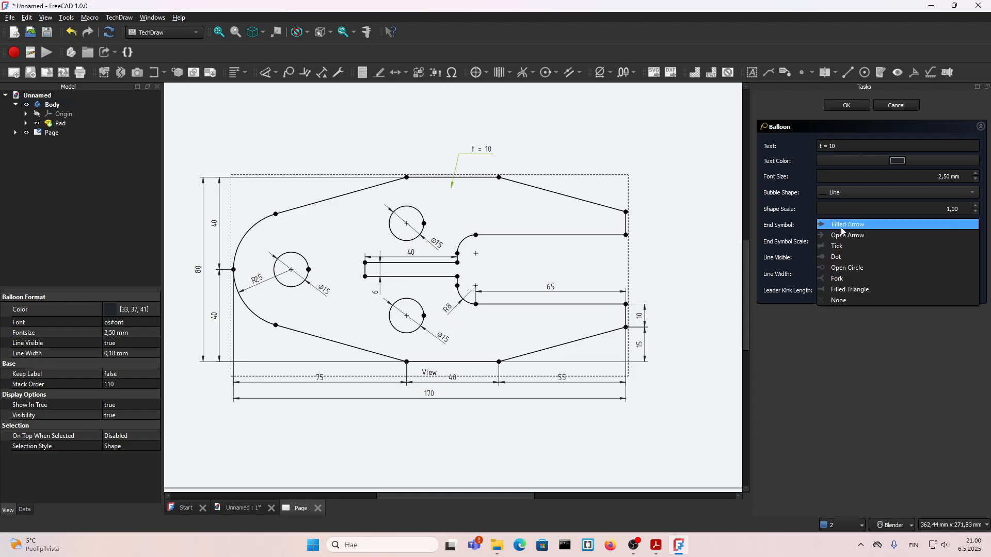
left_click(844, 258)
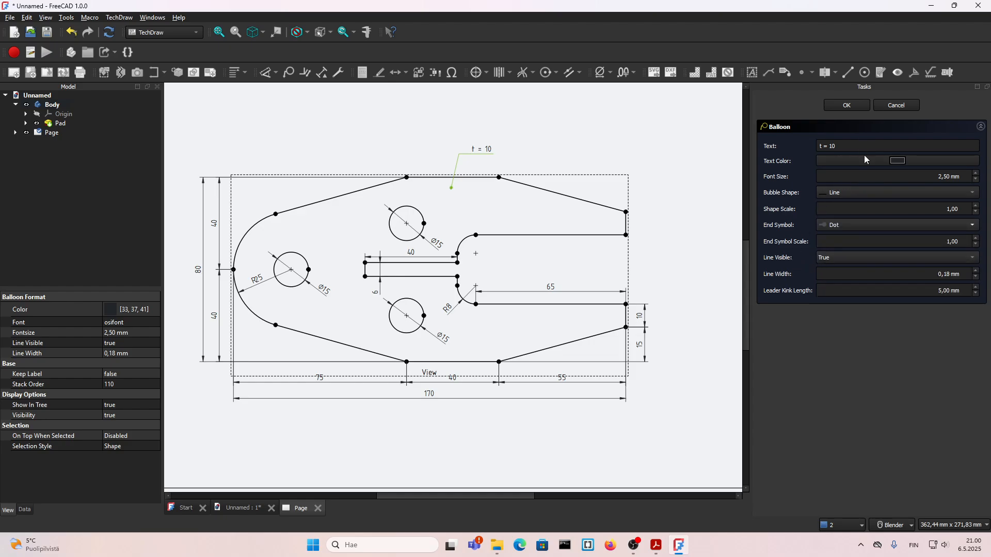
left_click(949, 178)
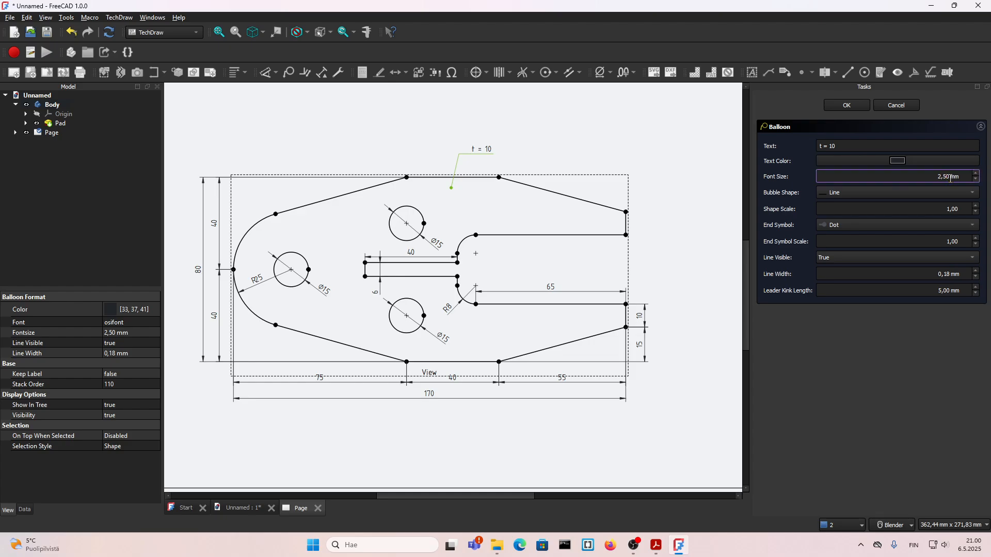
left_click(847, 105)
Turn the view frames off and add circle centerlines to the lower, left and upper holes
left_click(728, 72)
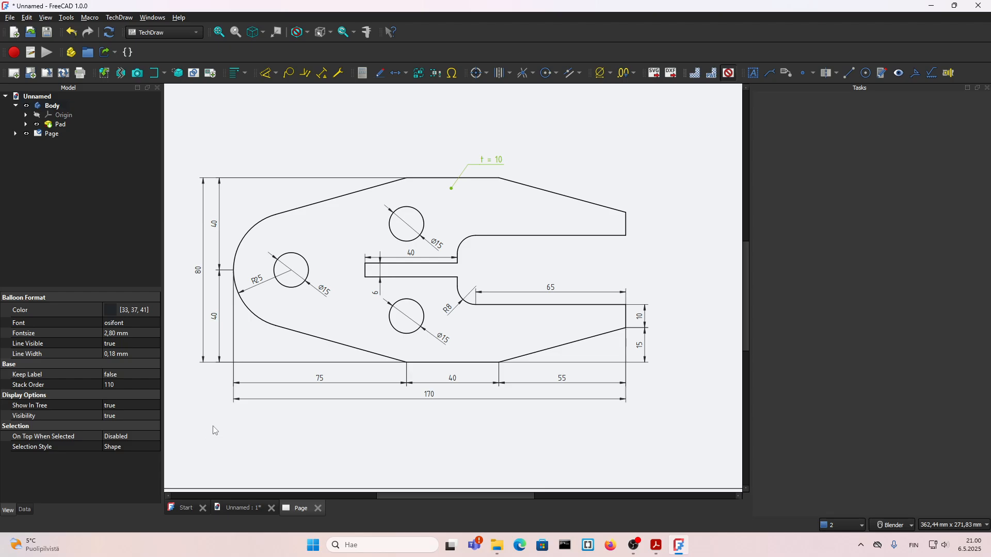
scroll(531, 353, "down", 1)
scroll(432, 364, "up", 1)
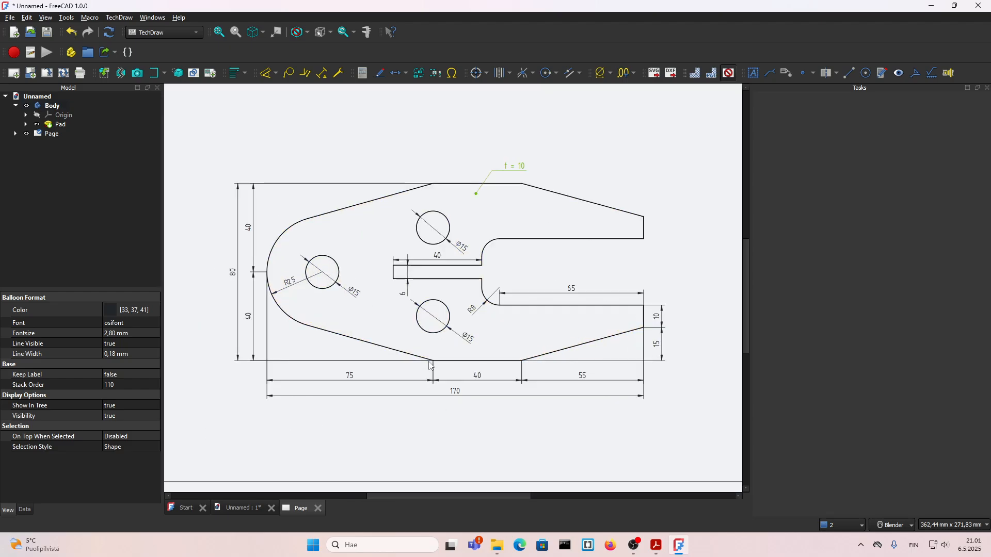
left_click(442, 306)
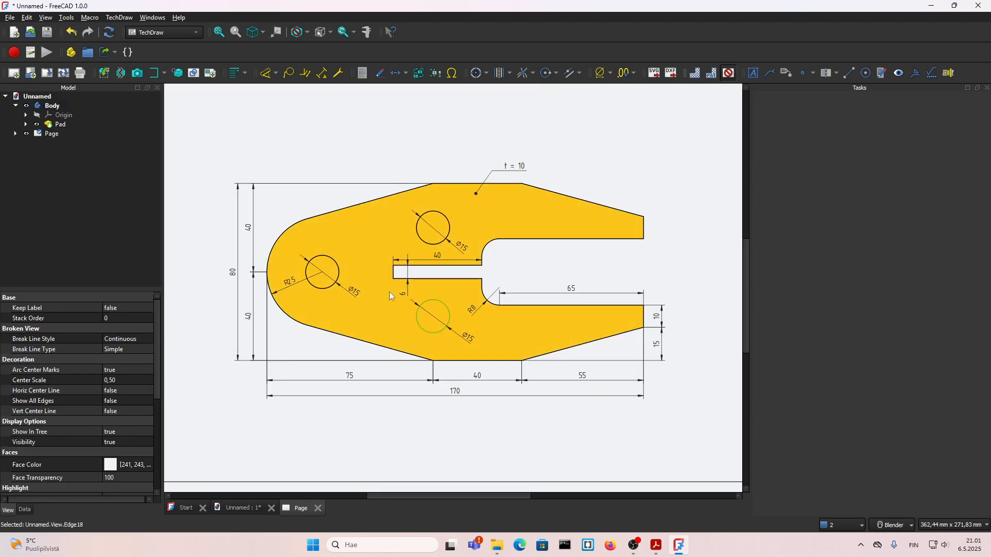
left_click(339, 274, "ctrl")
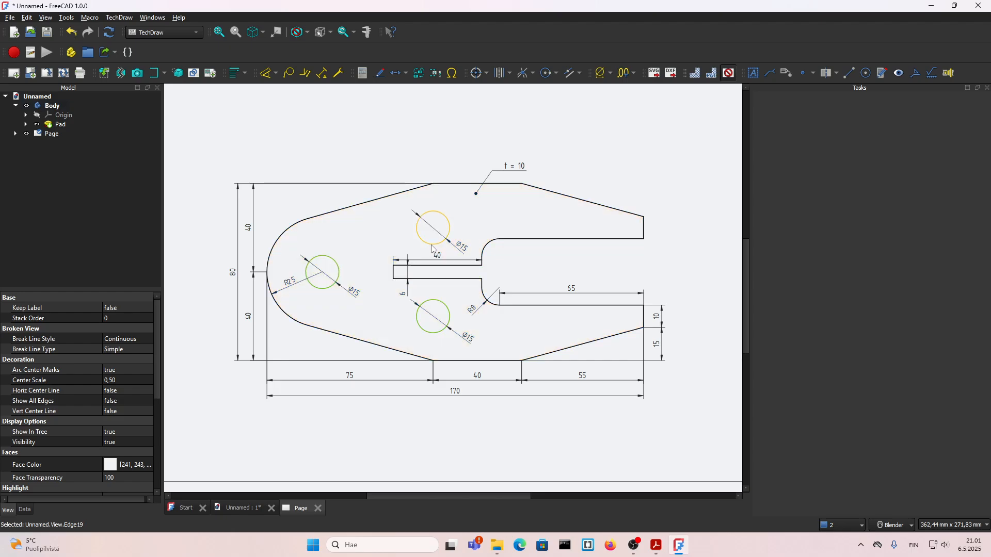
left_click(424, 243, "ctrl")
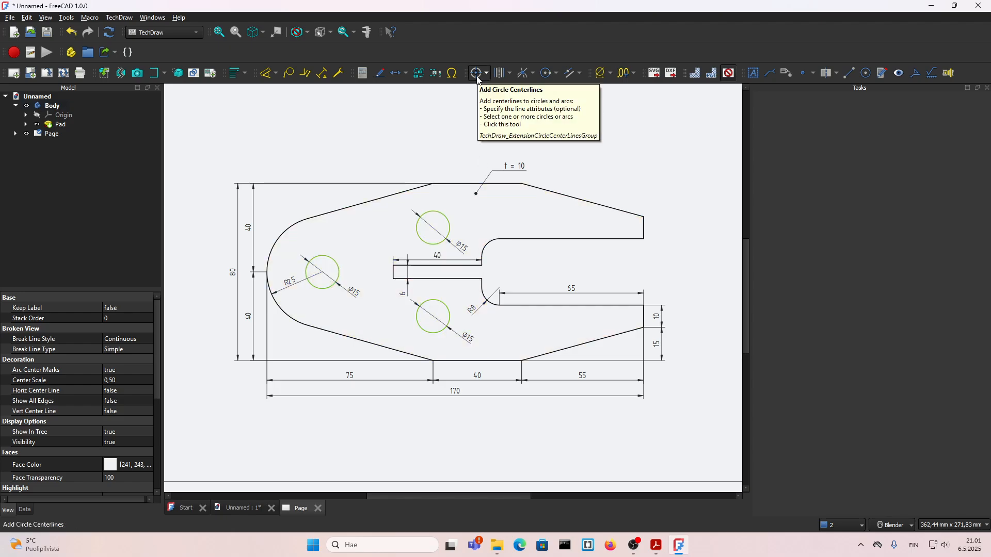
left_click(477, 77)
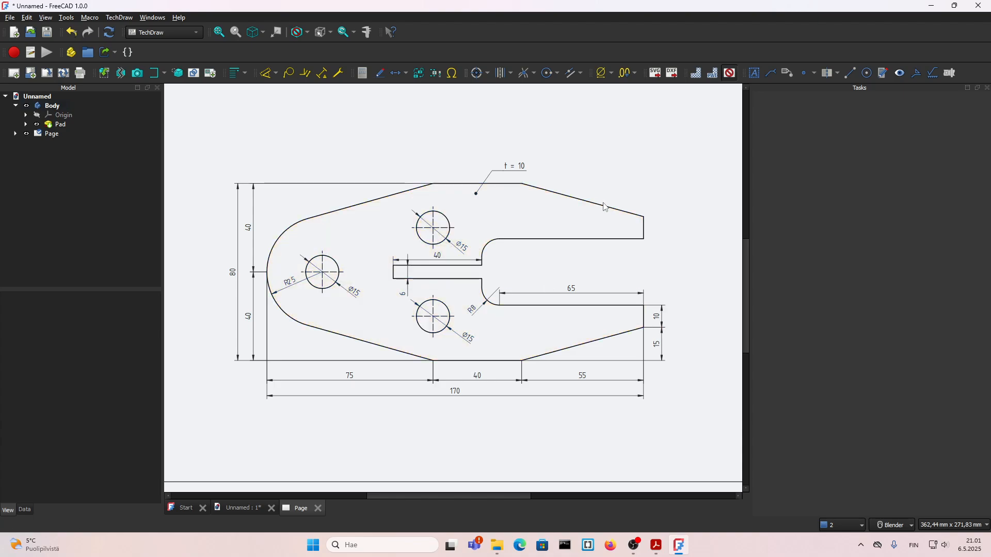
scroll(309, 202, "up", 1)
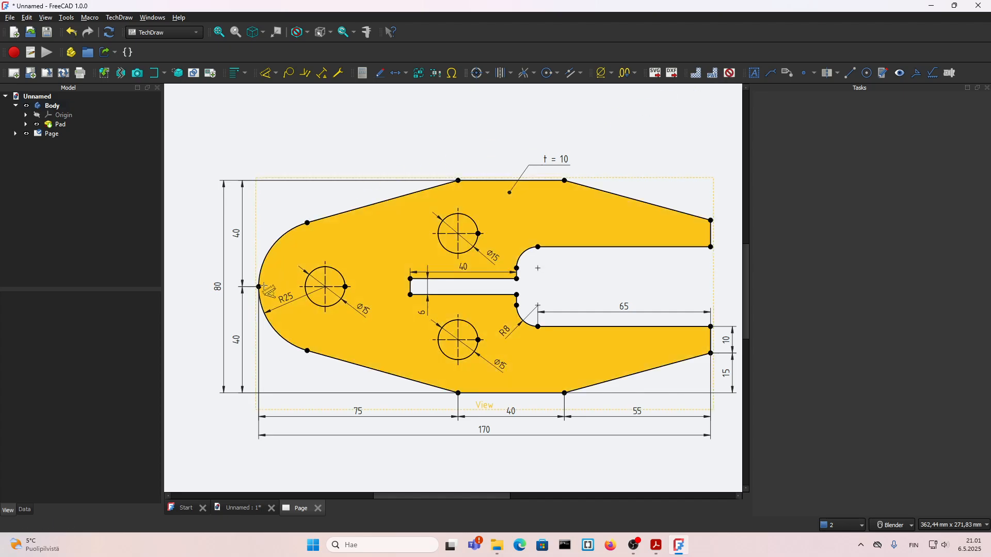
left_click(259, 287)
scroll(330, 268, "up", 1)
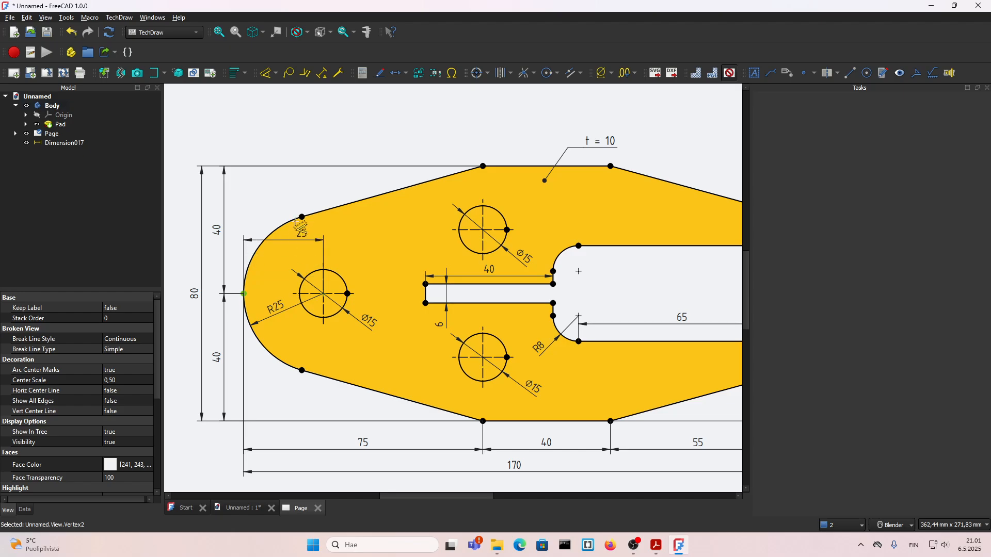
key("Escape")
scroll(317, 226, "down", 3)
scroll(399, 228, "up", 3)
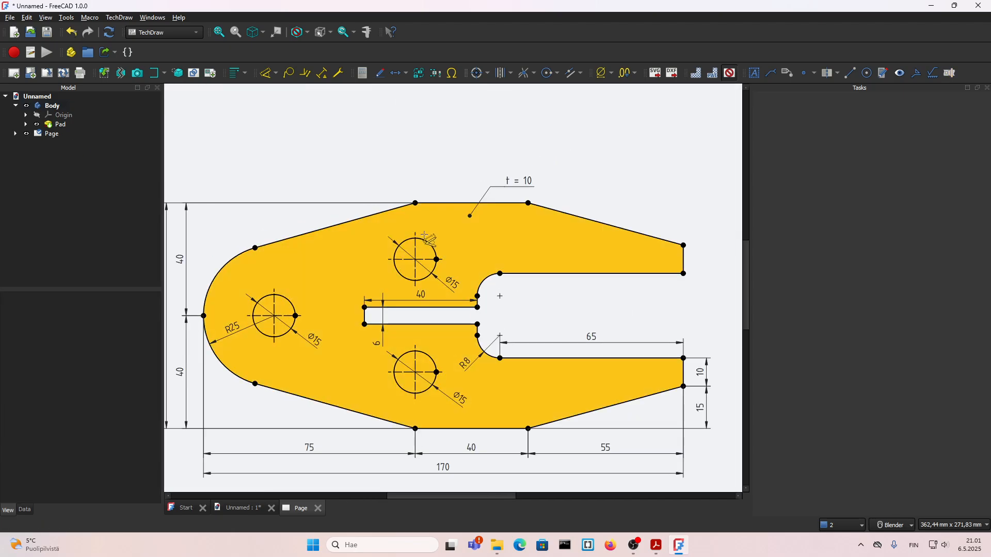
Dimension the vertical distance from the plate's upper edge to the upper hole's centre, placing it beside the hole on the fork side
scroll(415, 250, "up", 1)
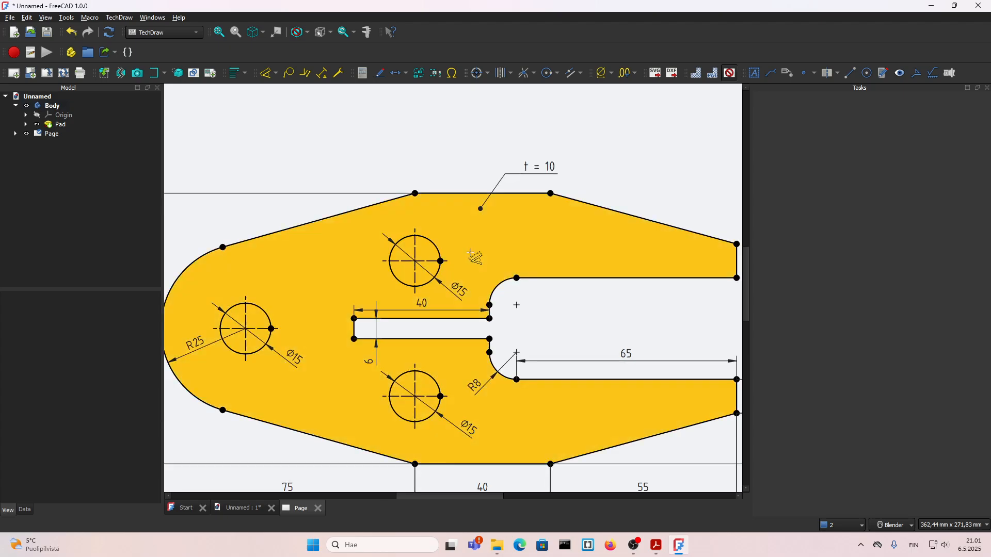
left_click(447, 195)
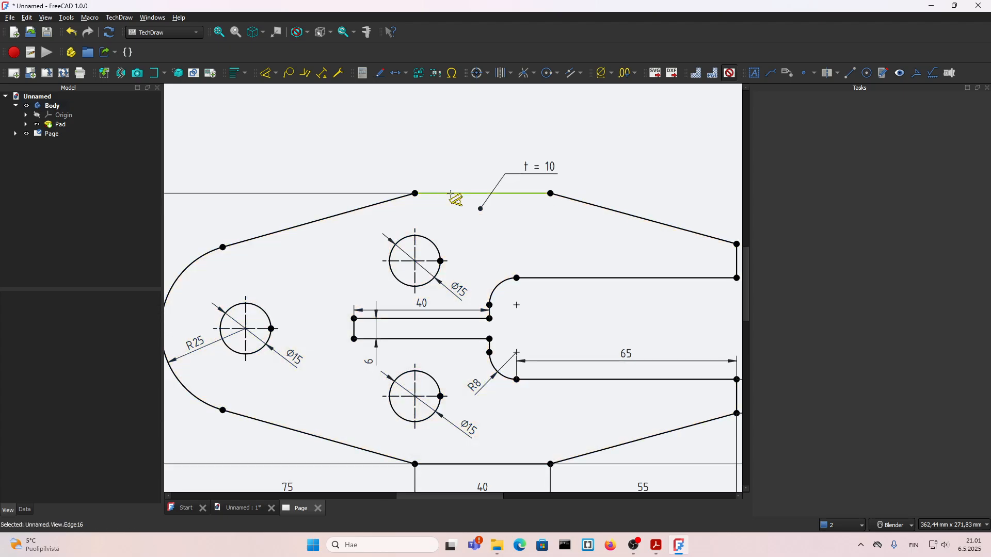
scroll(440, 259, "up", 1)
left_click(442, 262)
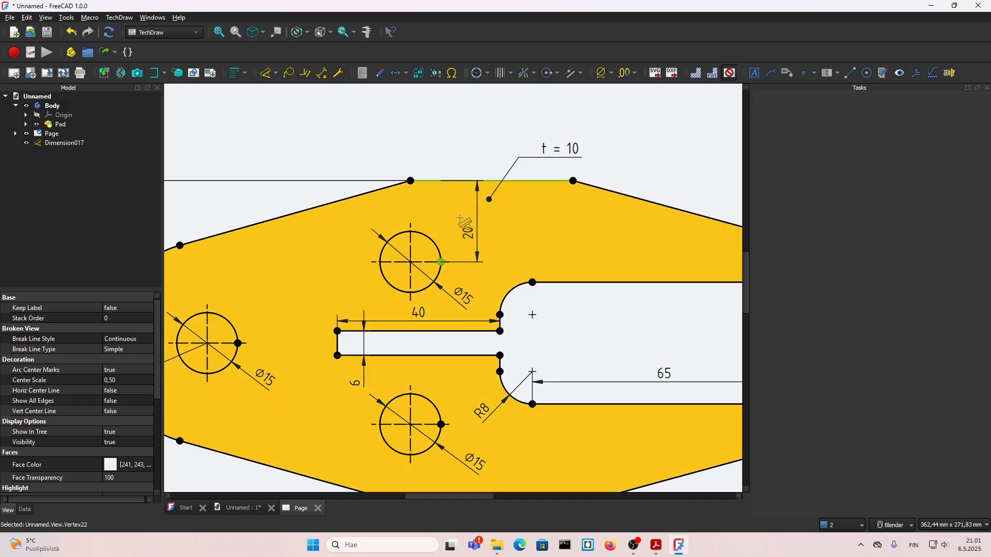
left_click(452, 218)
scroll(449, 221, "down", 2)
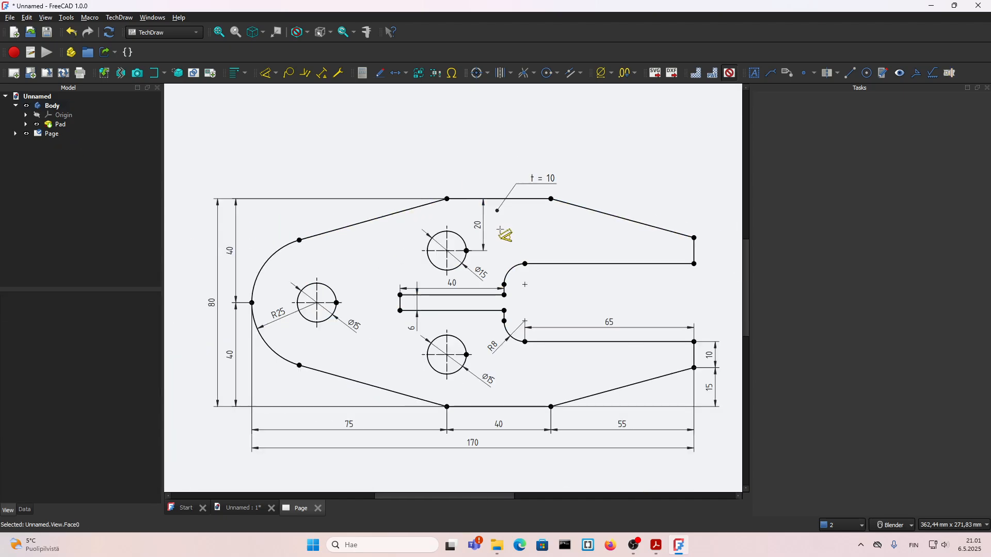
Try a horizontal dimension from the plate's leftmost point to the upper hole's vertical centerline, and delete it
scroll(448, 223, "up", 1)
left_click(448, 227)
scroll(449, 227, "down", 2)
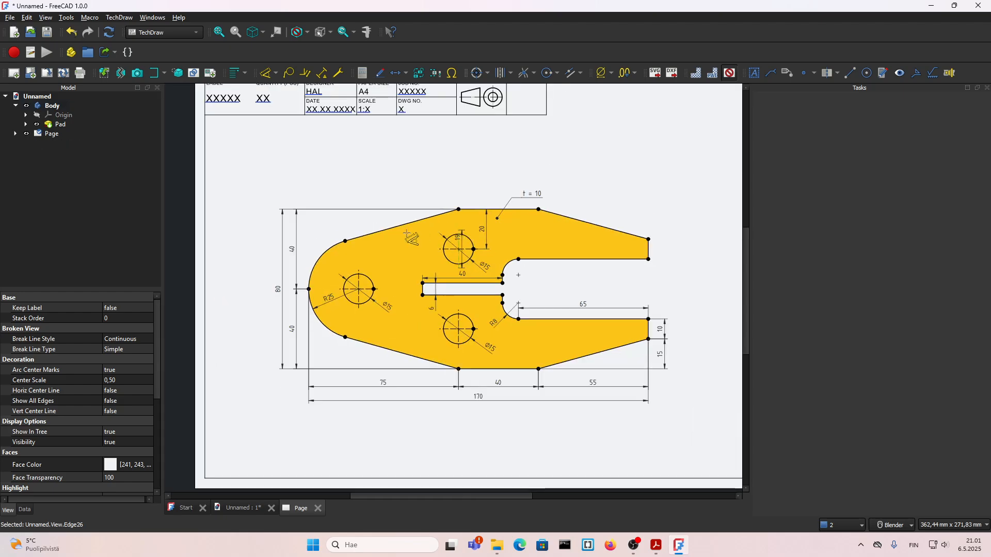
scroll(283, 295, "up", 2)
left_click(320, 285)
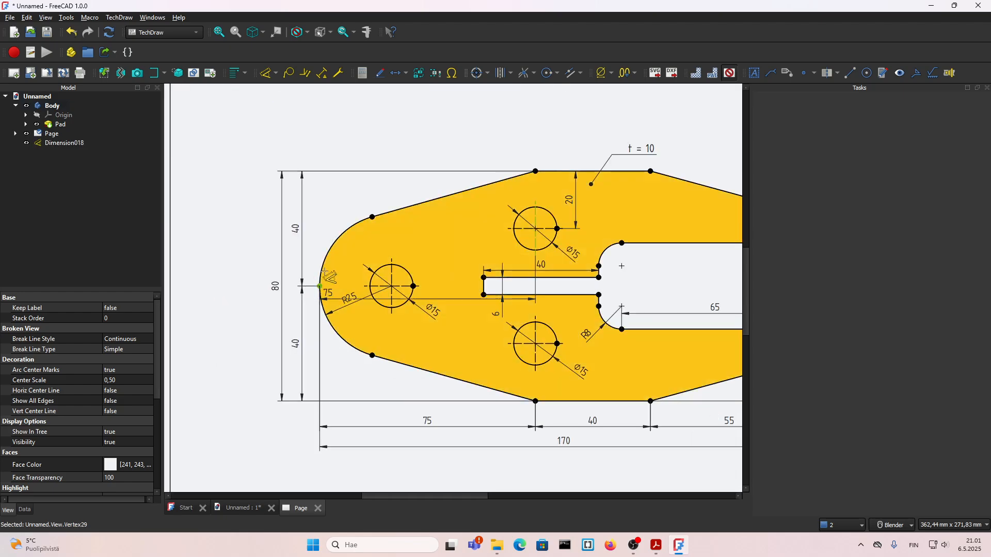
scroll(449, 159, "down", 1)
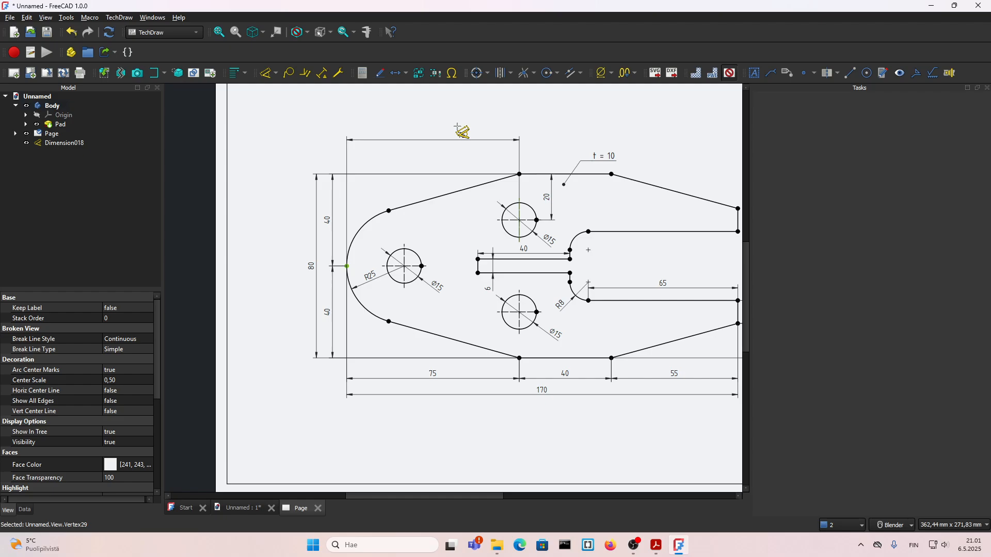
scroll(458, 187, "up", 2)
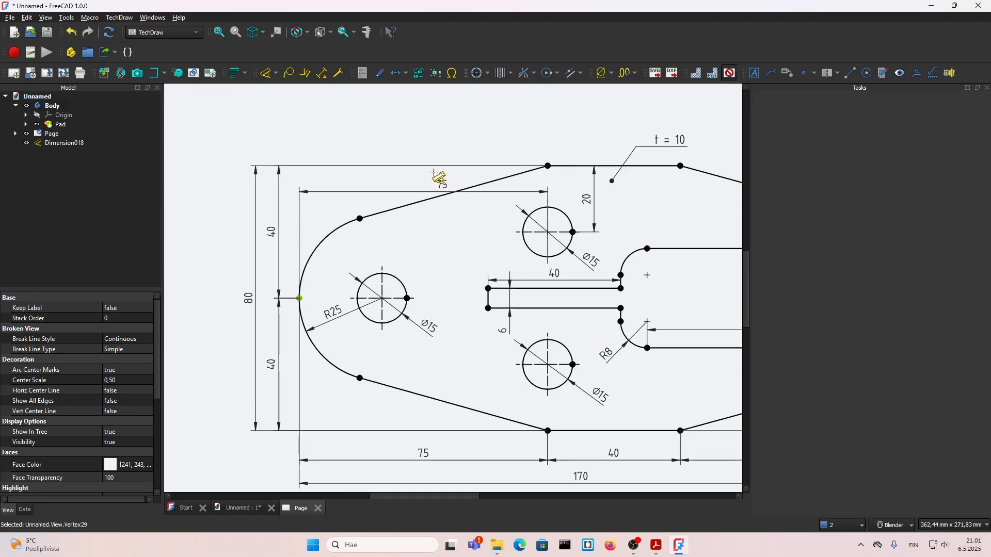
left_click(412, 230)
scroll(412, 229, "down", 2)
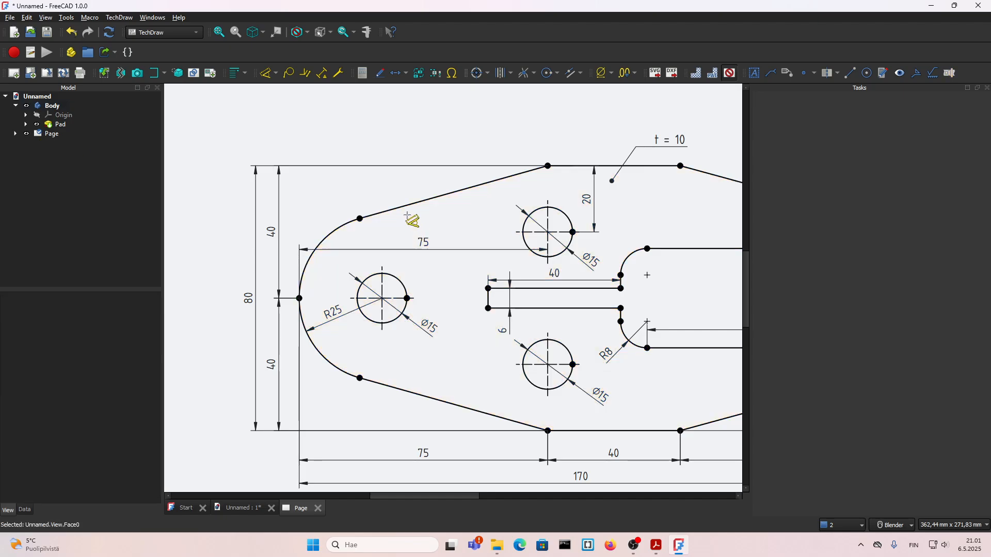
left_click(417, 236)
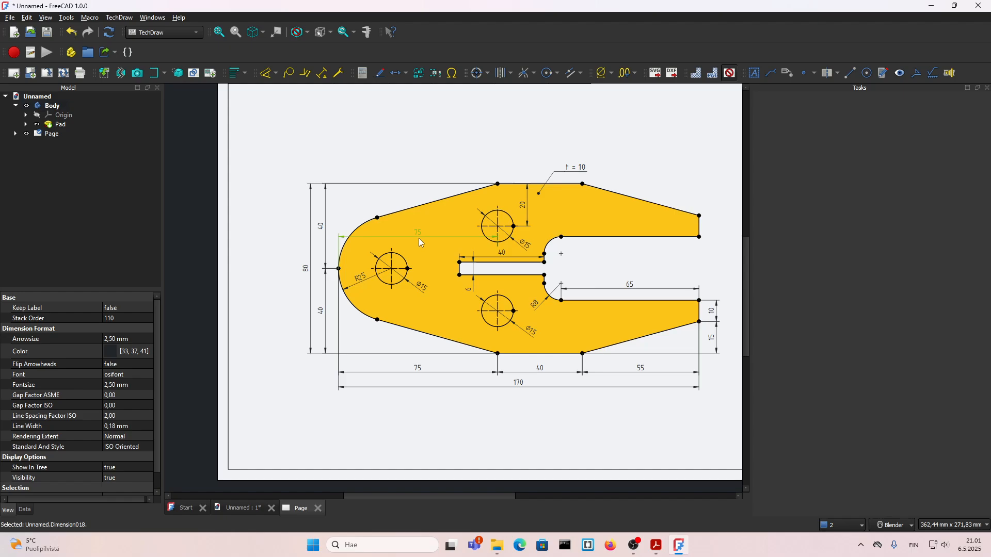
key("Delete")
scroll(424, 236, "up", 2)
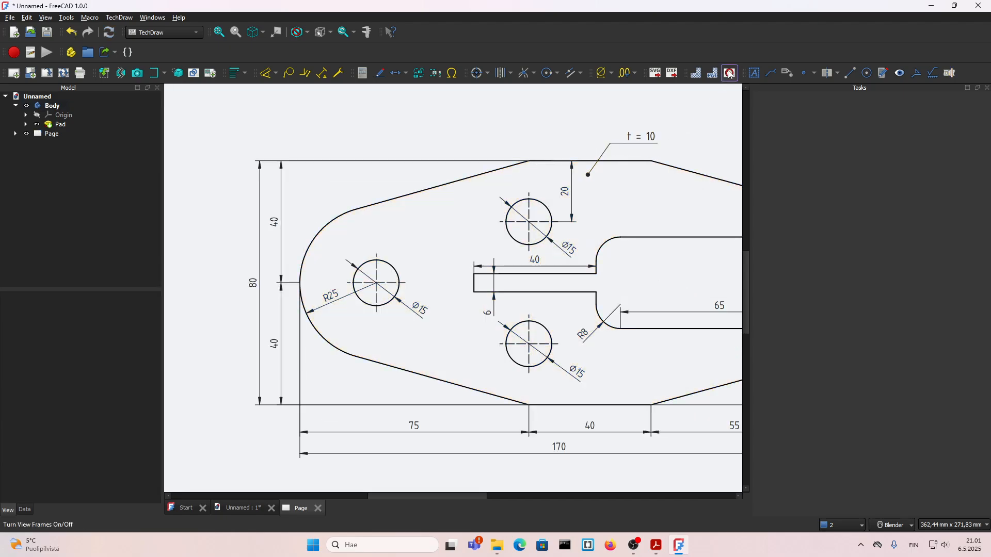
left_click(300, 283)
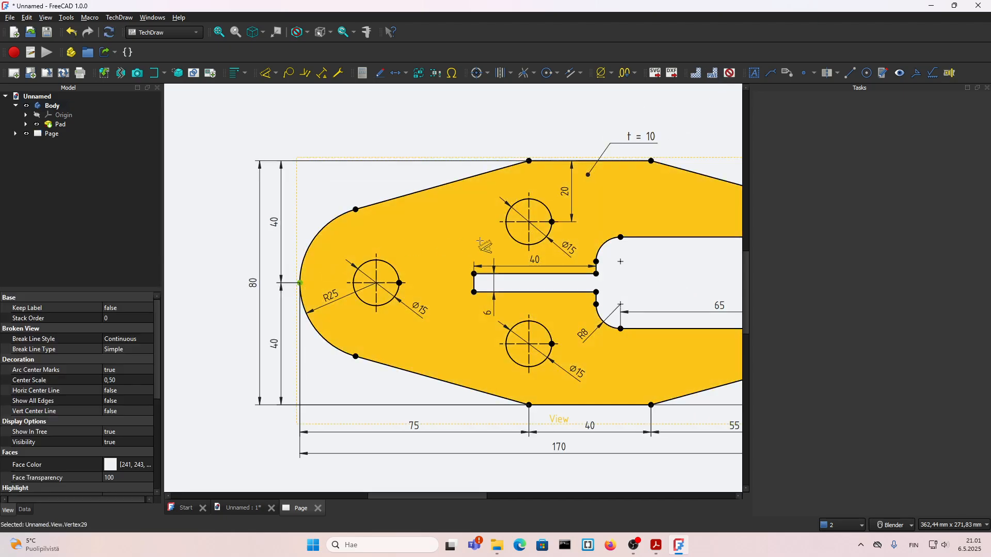
left_click(389, 264)
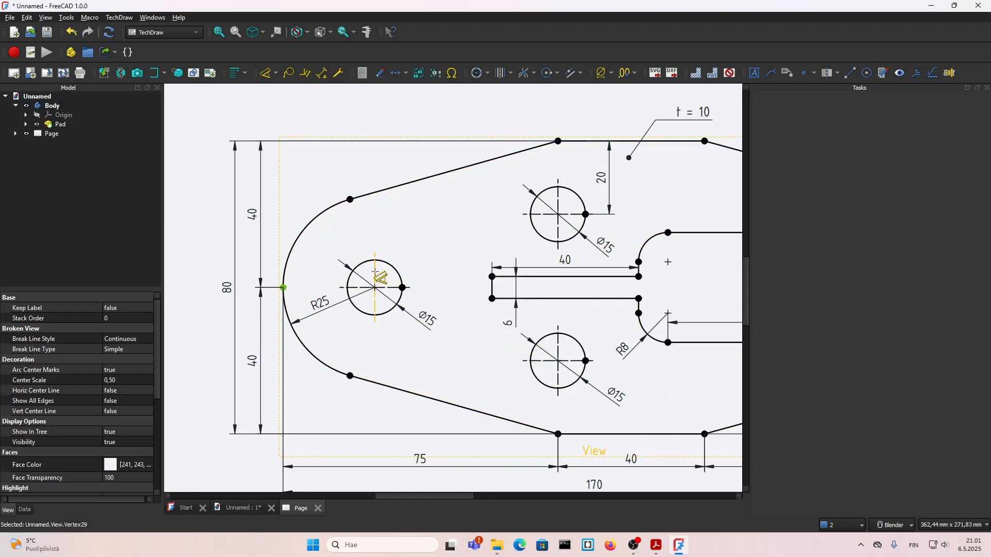
scroll(384, 259, "up", 1)
key("Escape")
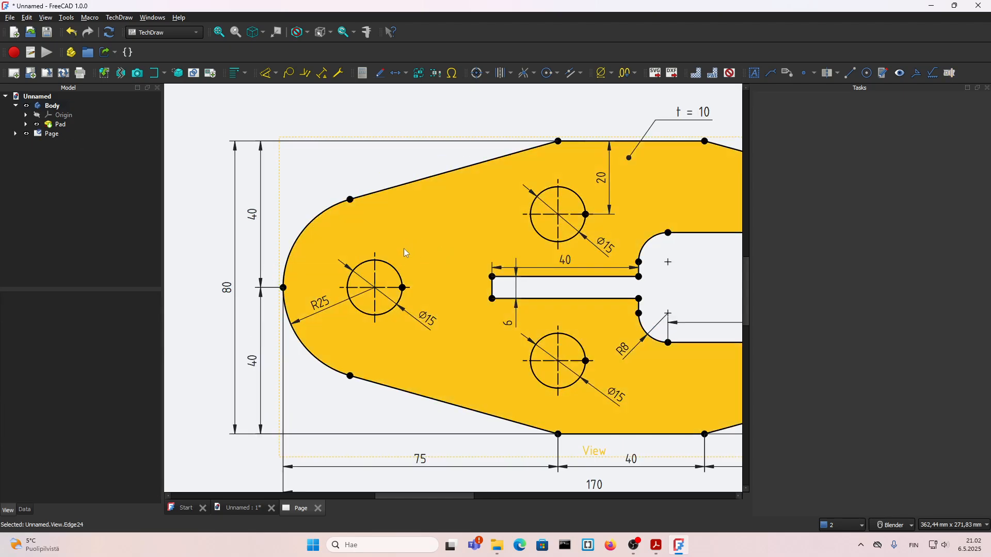
Dimension the horizontal distance from the left hole's vertical centerline to the narrow slot's closed end, placing the text above them
left_click(388, 265)
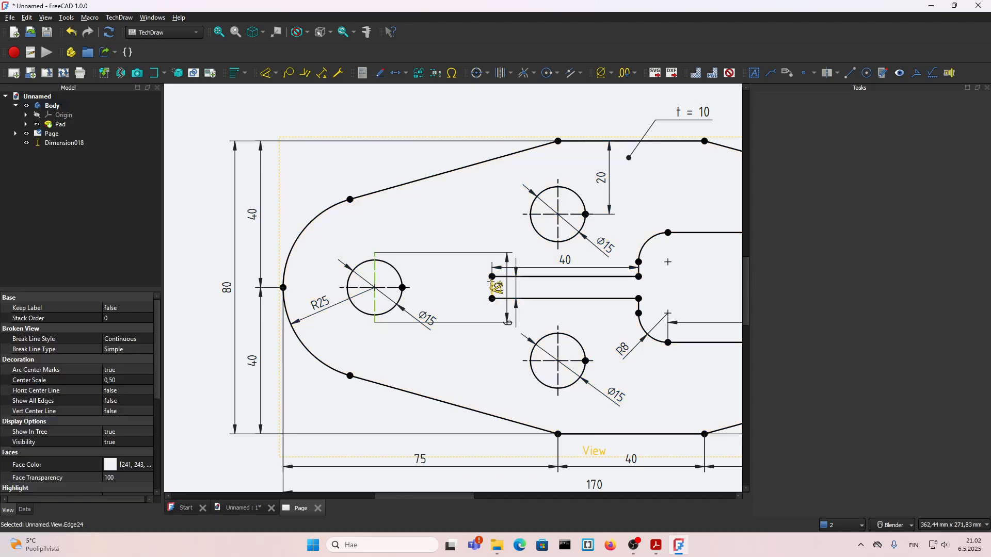
left_click(492, 277)
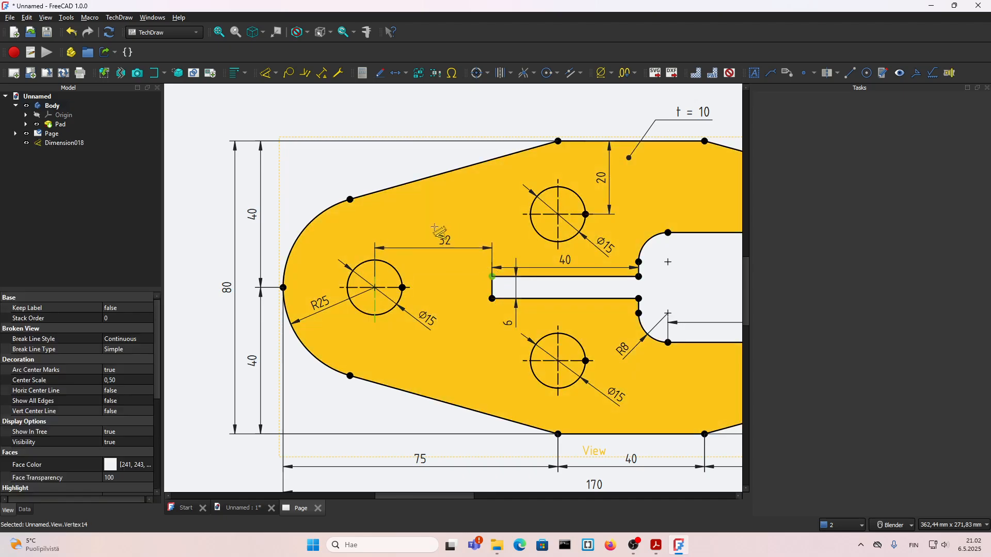
left_click(432, 227)
scroll(431, 228, "down", 3)
scroll(512, 219, "up", 3)
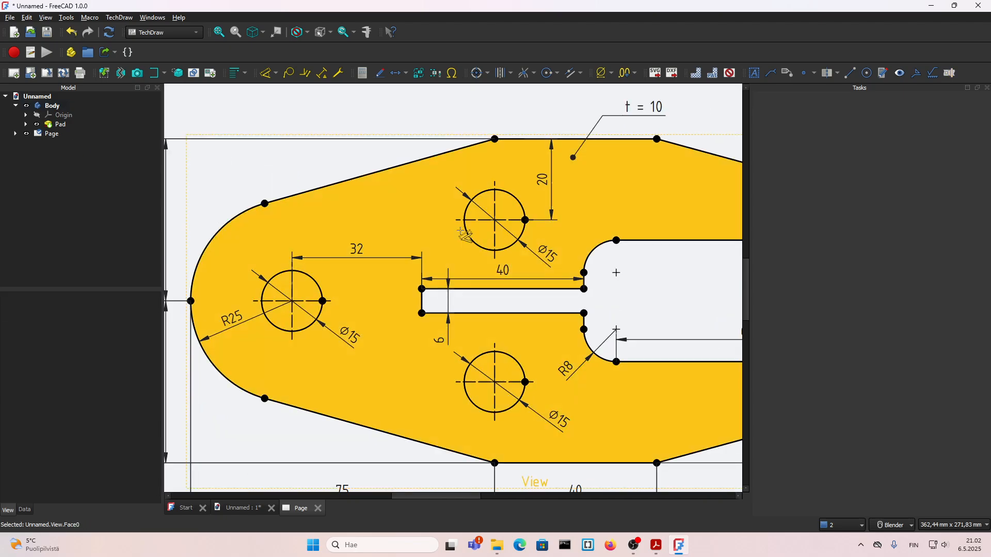
Try a dimension starting from the upper hole's vertical centerline, and undo it
left_click(495, 235)
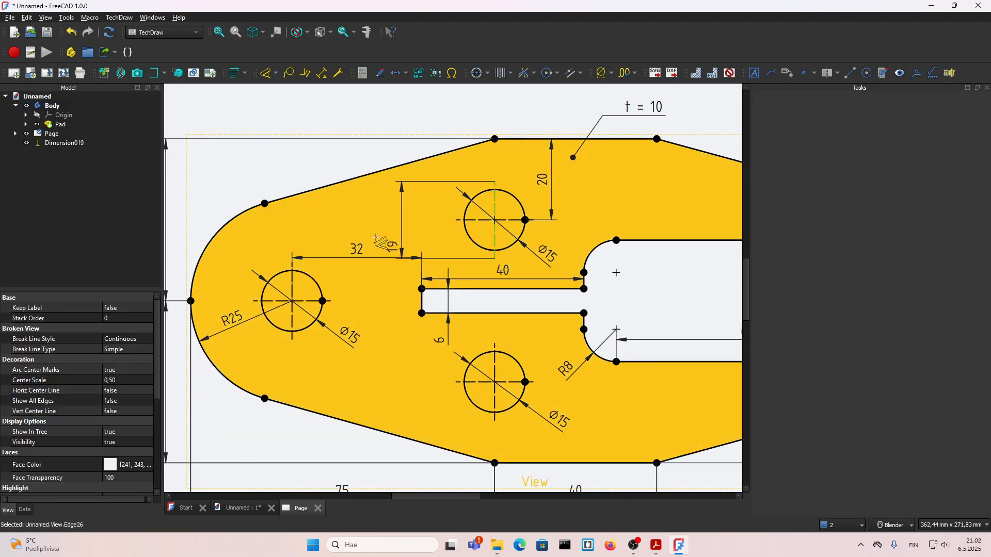
left_click(431, 301)
scroll(423, 257, "up", 2)
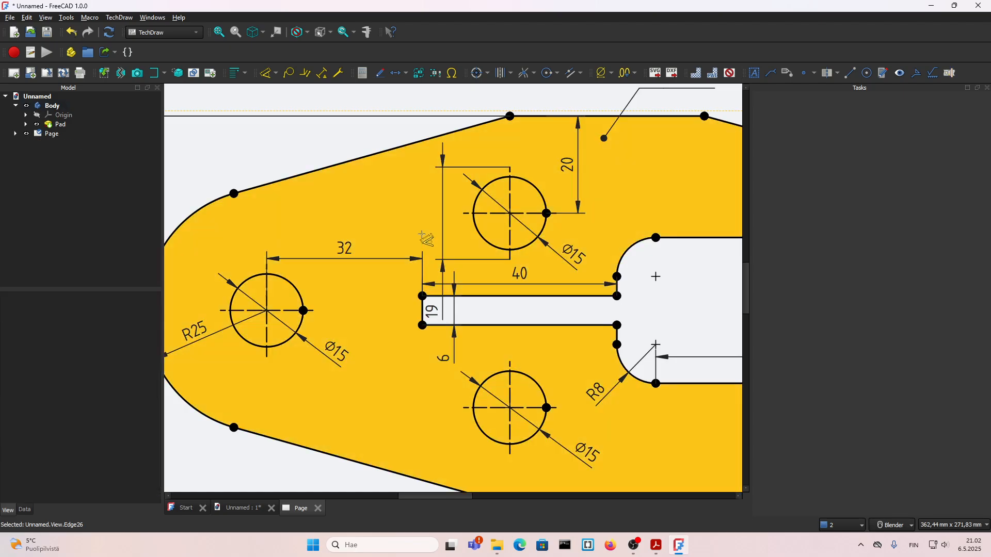
key("ctrl+z")
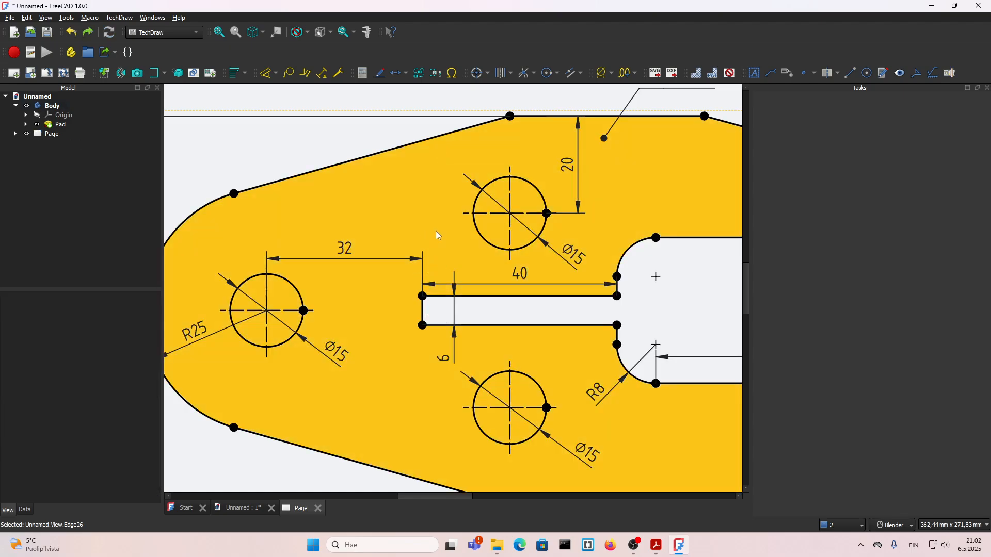
Try to dimension the distance between the vertical centerlines of the upper and left holes, and cancel it
scroll(435, 233, "down", 3)
scroll(434, 240, "up", 3)
left_click(493, 238)
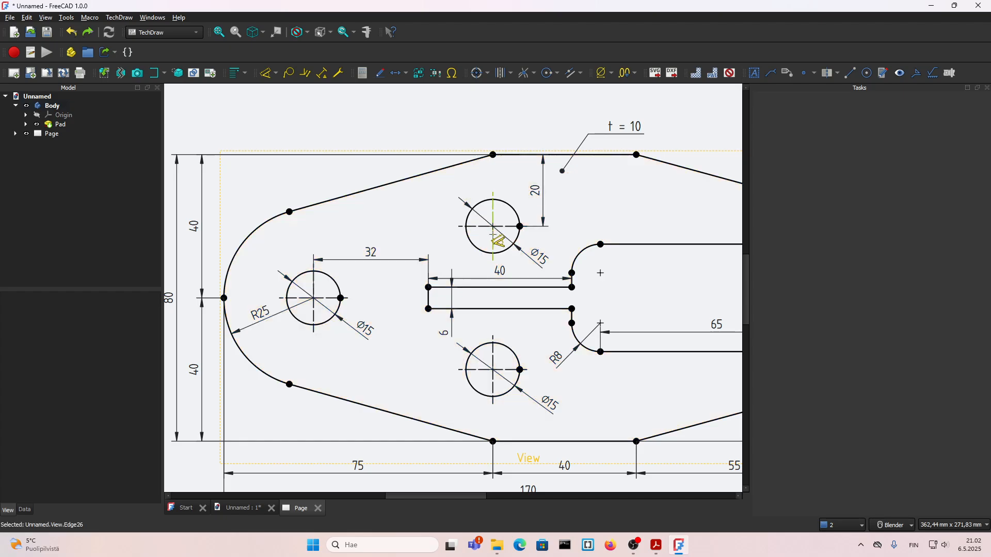
left_click(313, 282)
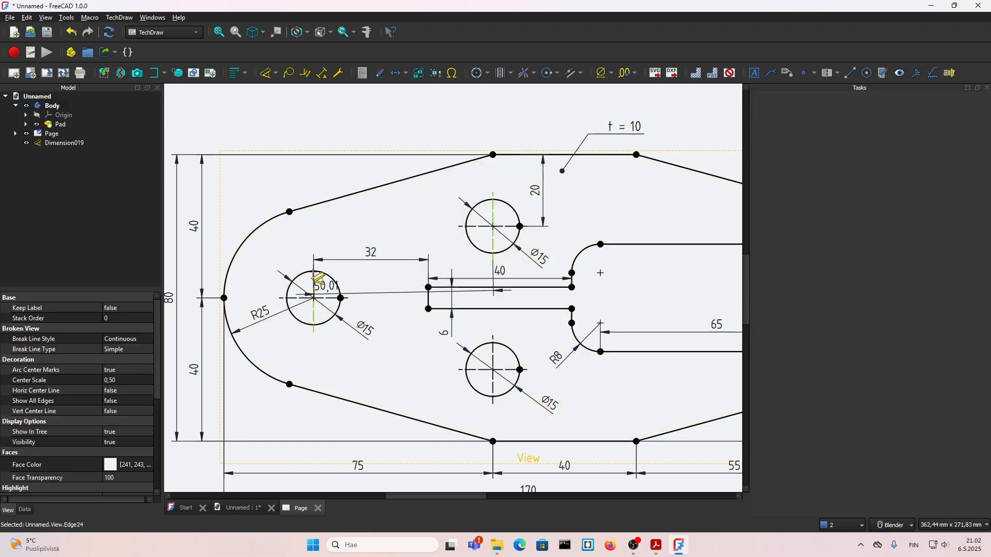
key("Escape")
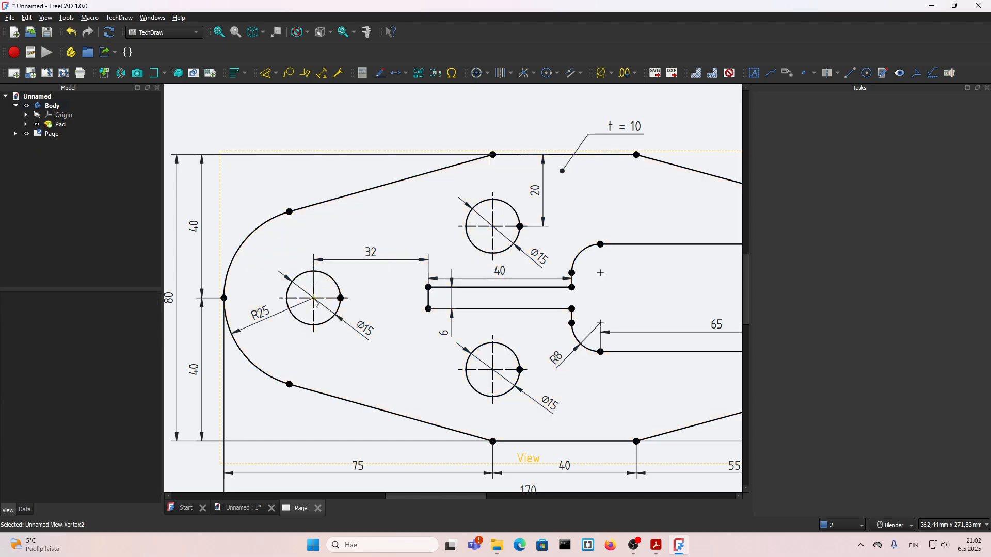
Dimension the horizontal distance between the centres of the left and upper holes, placing it above the 32 mm dimension
left_click(492, 226)
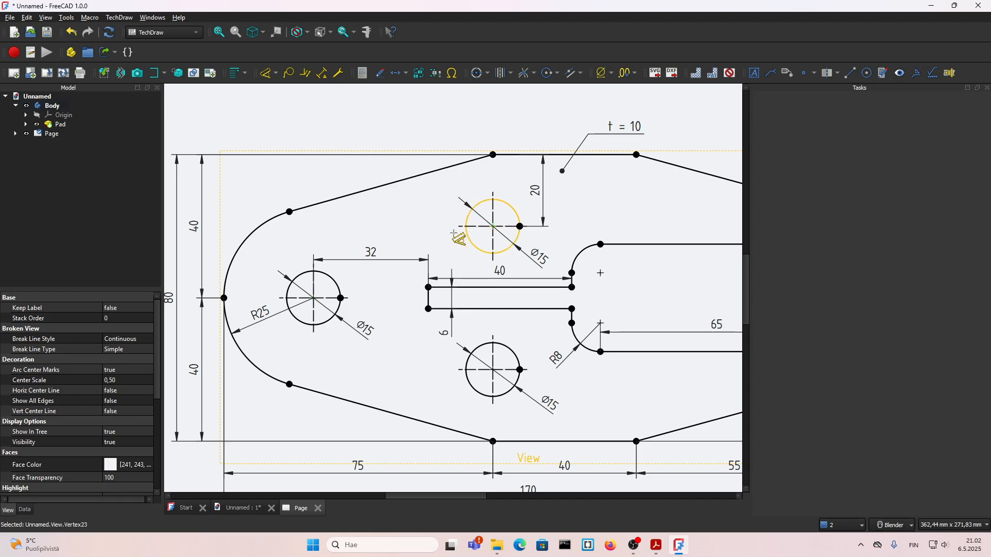
left_click(314, 299)
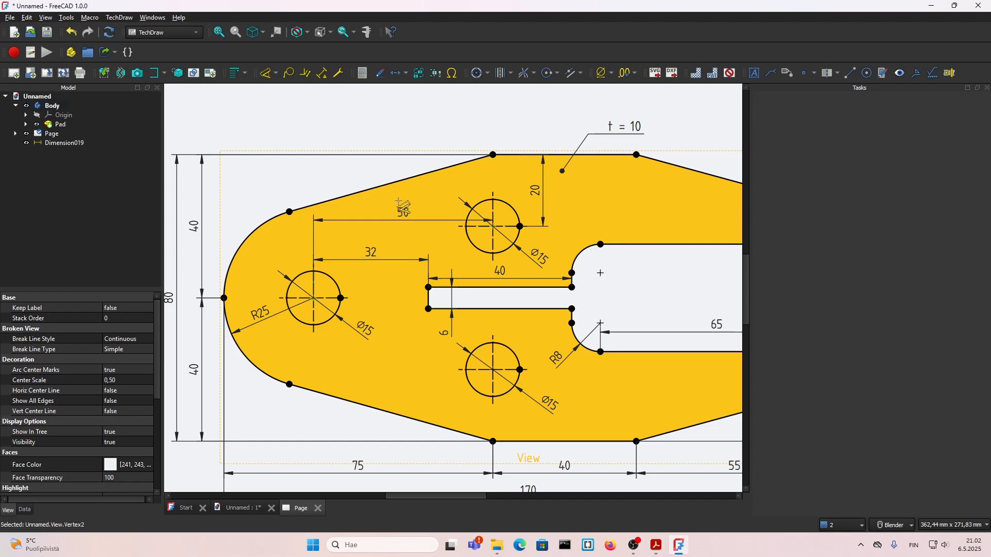
left_click(401, 223)
scroll(361, 202, "down", 2)
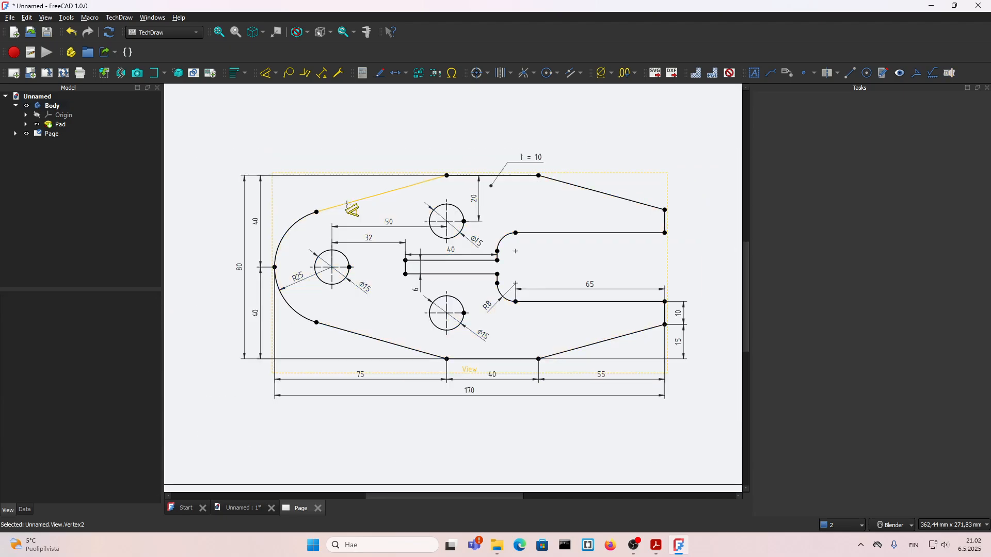
Turn the view frames off on the drawing page
key("v")
key("f")
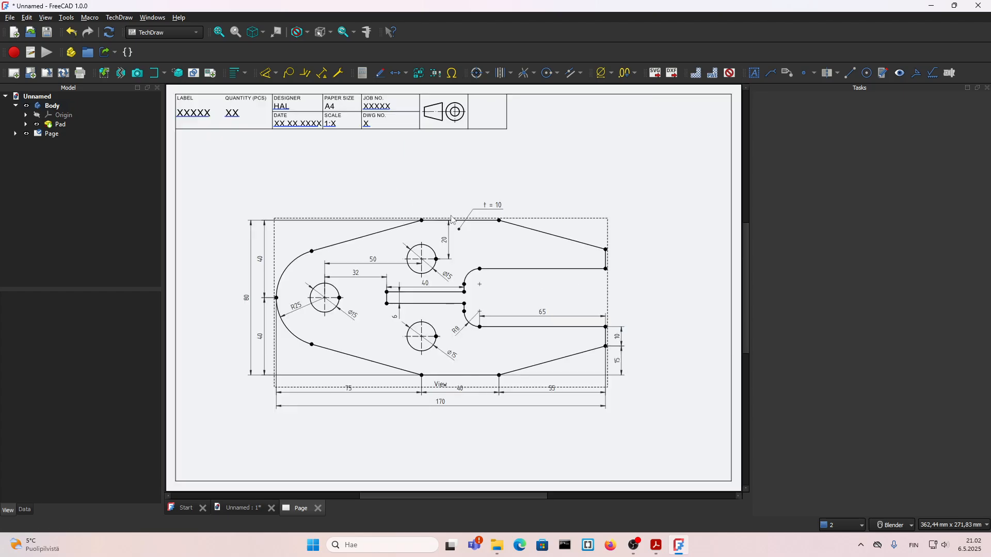
left_click(730, 76)
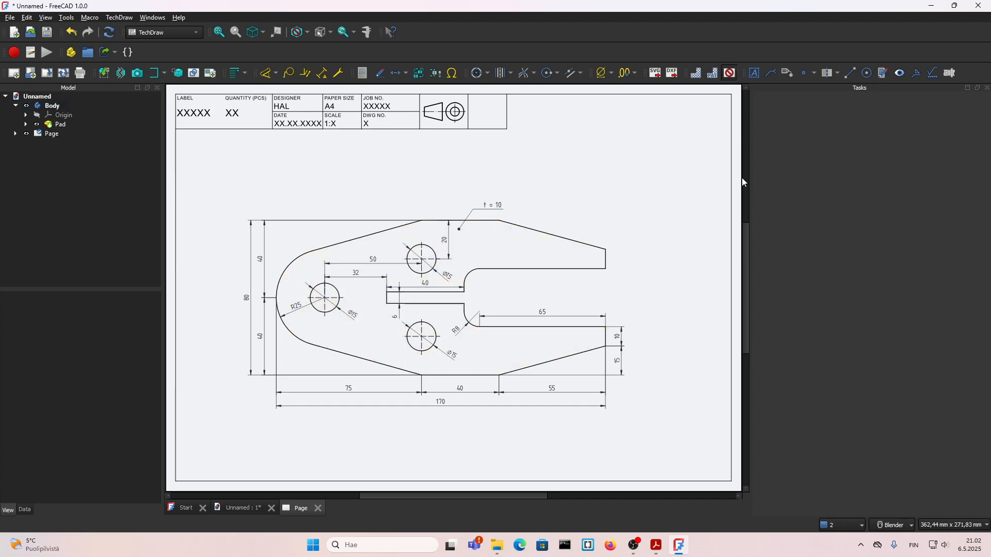
Enlarge the plate in the isometric 3D view, and return to the drawing page
double_click(41, 106)
left_click(375, 343)
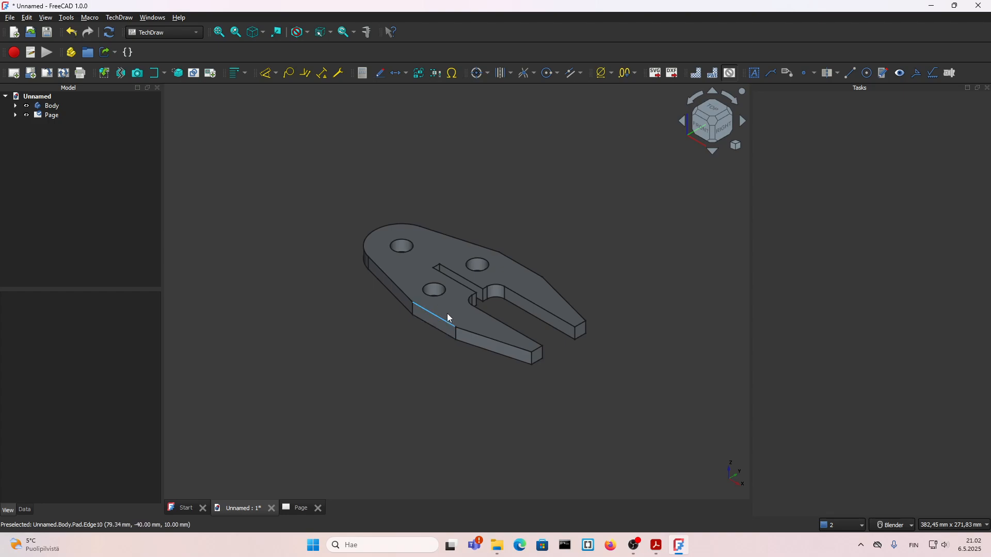
middle_click_drag(504, 216, 482, 232, "shift")
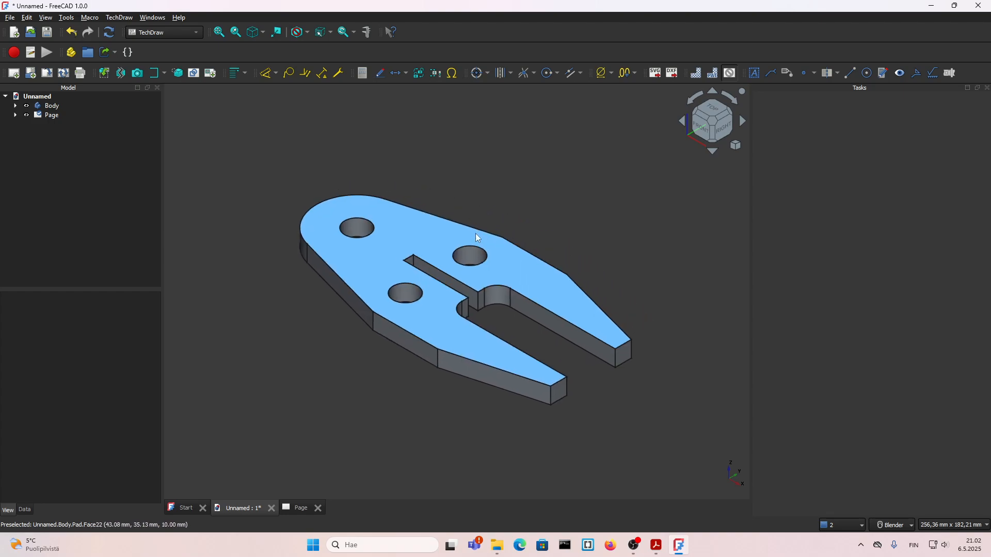
left_click(51, 112)
double_click(51, 114)
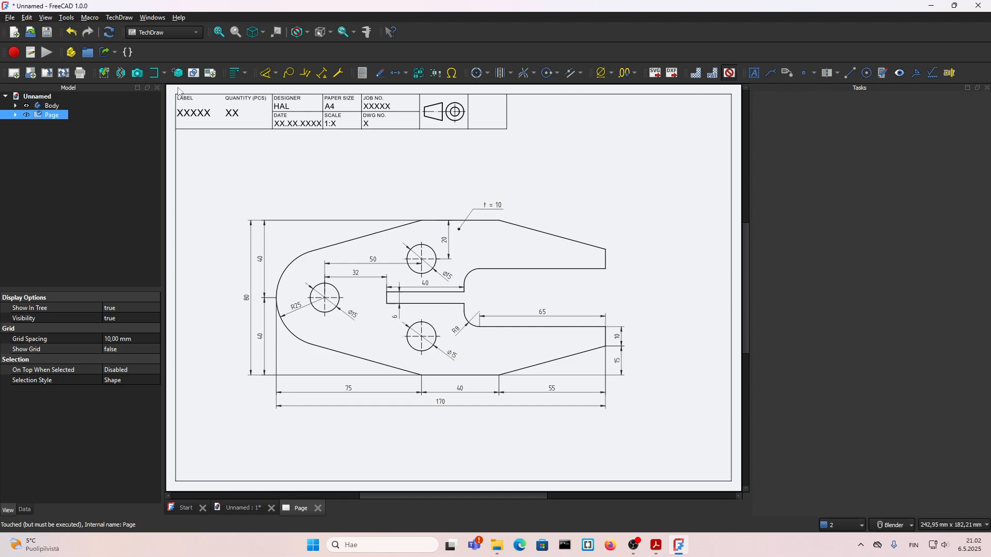
Insert the active 3D view into the page as an image without background, cropped to 100 mm wide and 80 mm high
left_click(138, 73)
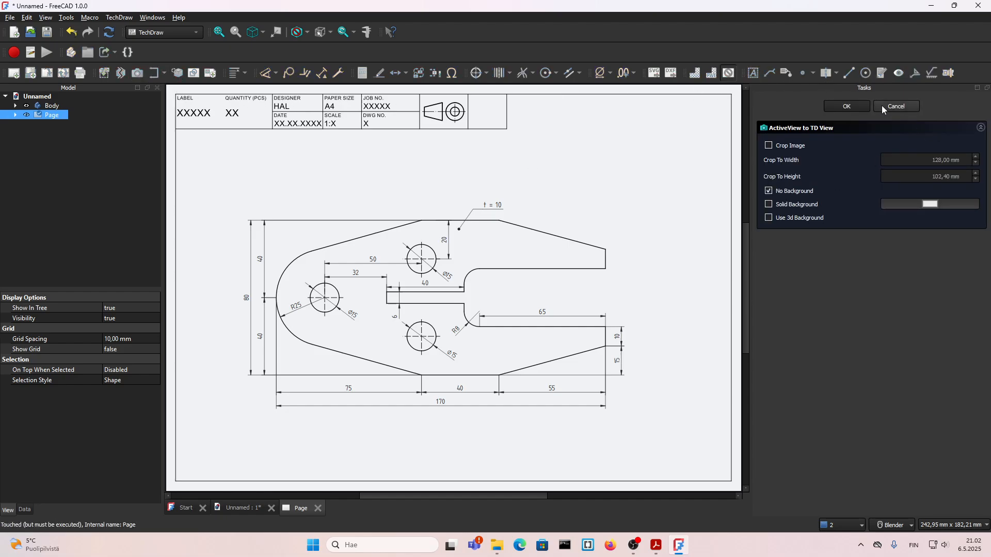
left_click(769, 146)
left_click(908, 161)
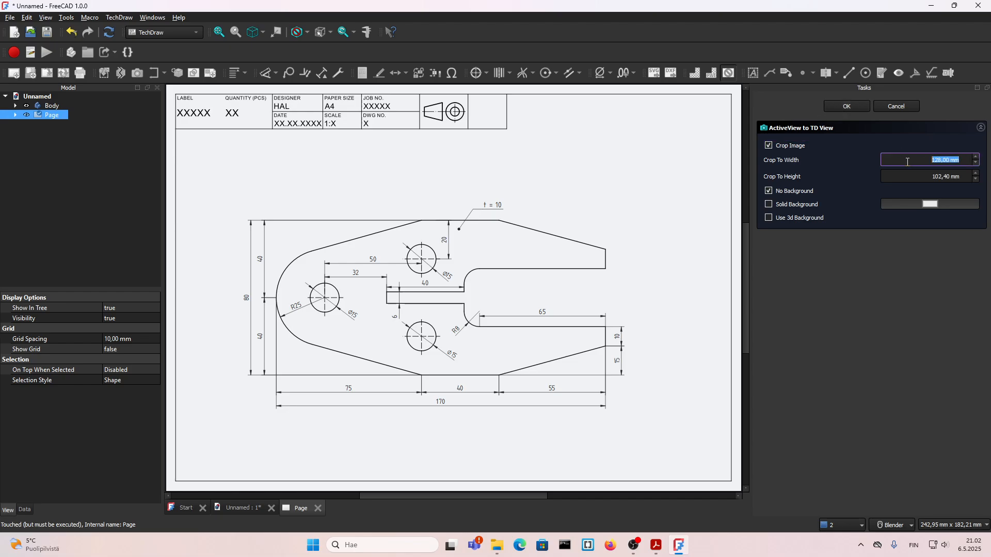
type("100")
left_click(915, 181)
left_click_drag(965, 176, 904, 177)
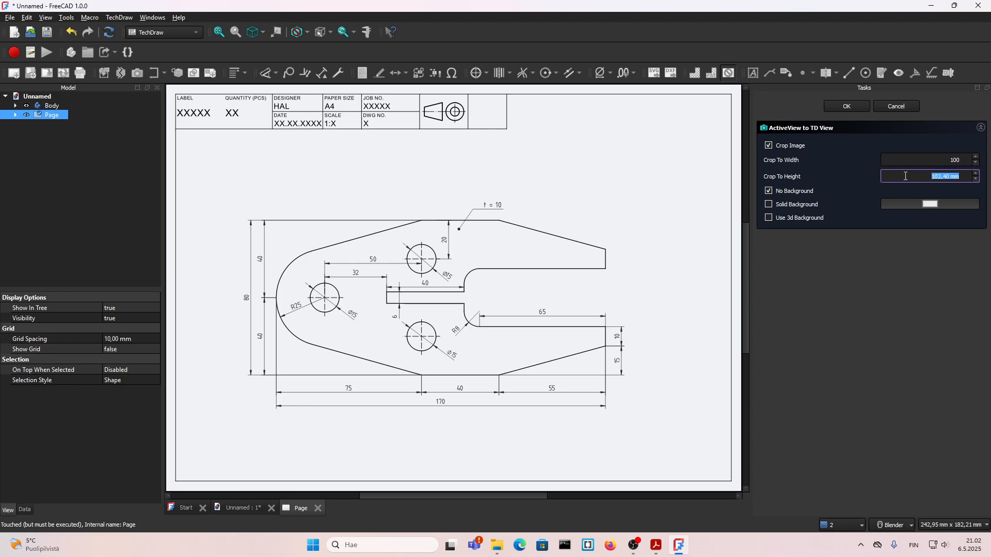
type("80")
left_click(854, 107)
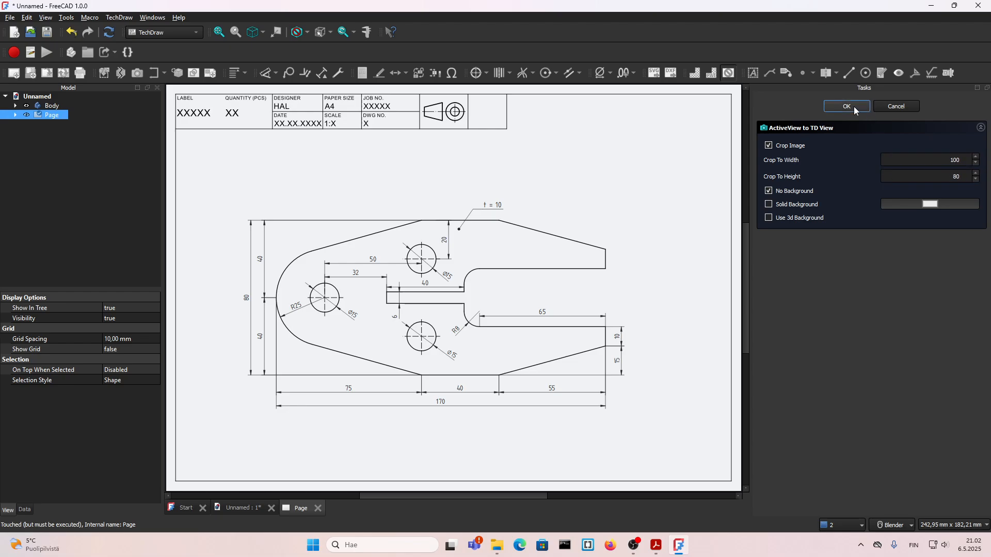
Move the 3D image to the sheet's upper-right corner beside the title block, showing the view frames only for the move
left_click(728, 72)
mouse_move(550, 301)
left_mouse_down()
mouse_move(631, 194)
mouse_move(689, 154)
mouse_move(702, 112)
left_mouse_up()
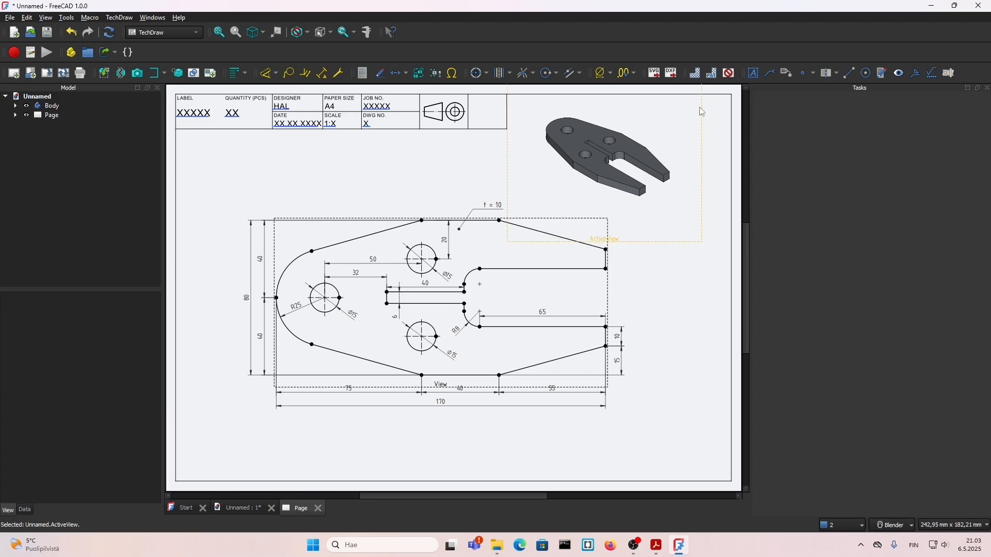
left_click(729, 73)
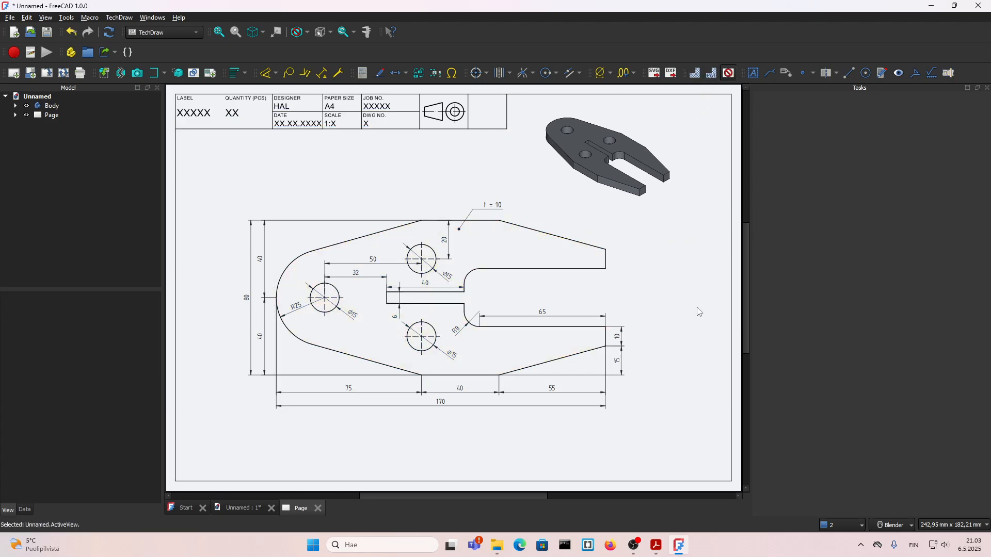